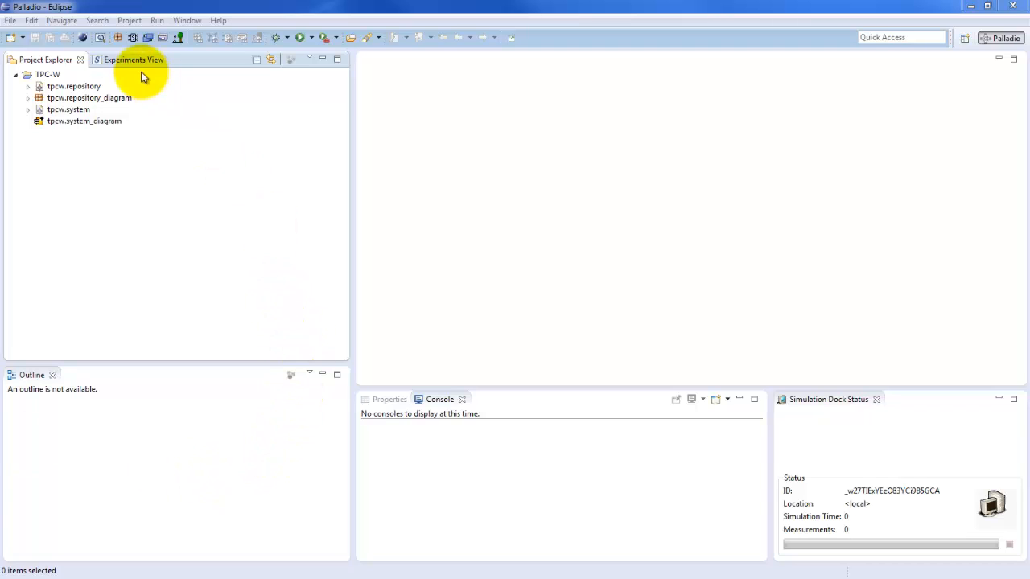
- Open tpcw.system_diagram from the TPC-W project and maximize its editor
left_click(48, 75)
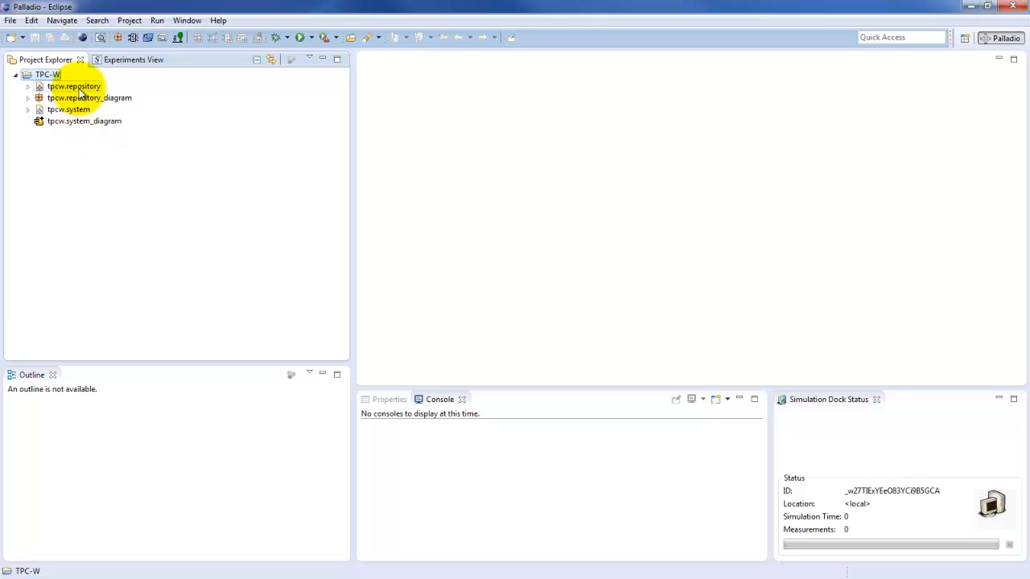
left_click(84, 124)
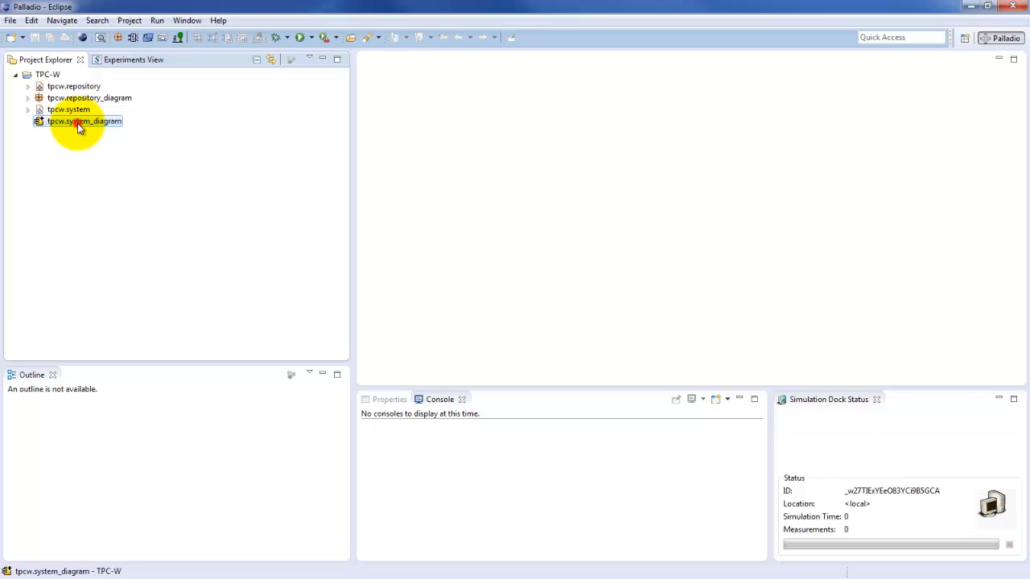
double_click(78, 124)
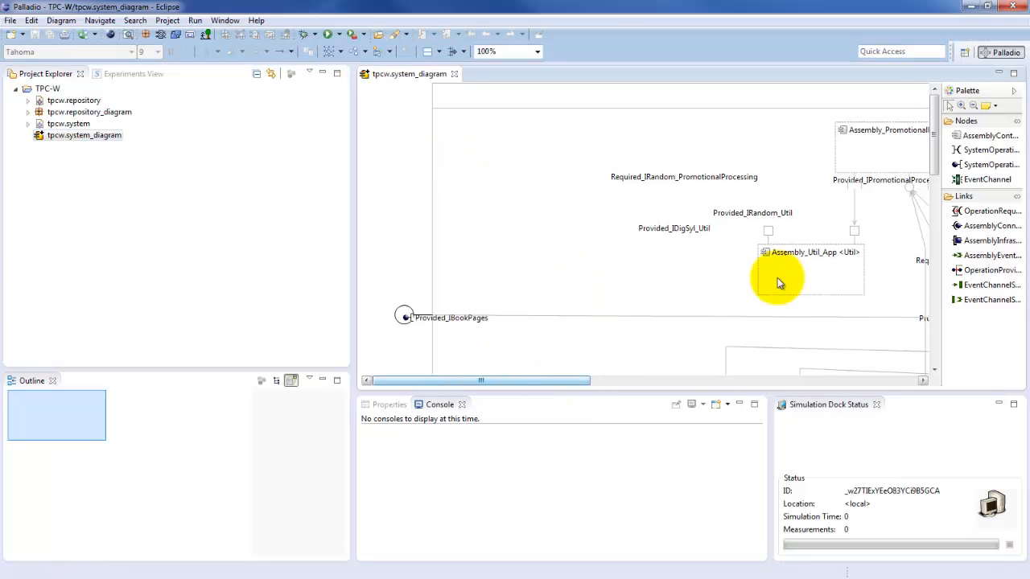
left_click_drag(936, 151, 935, 174)
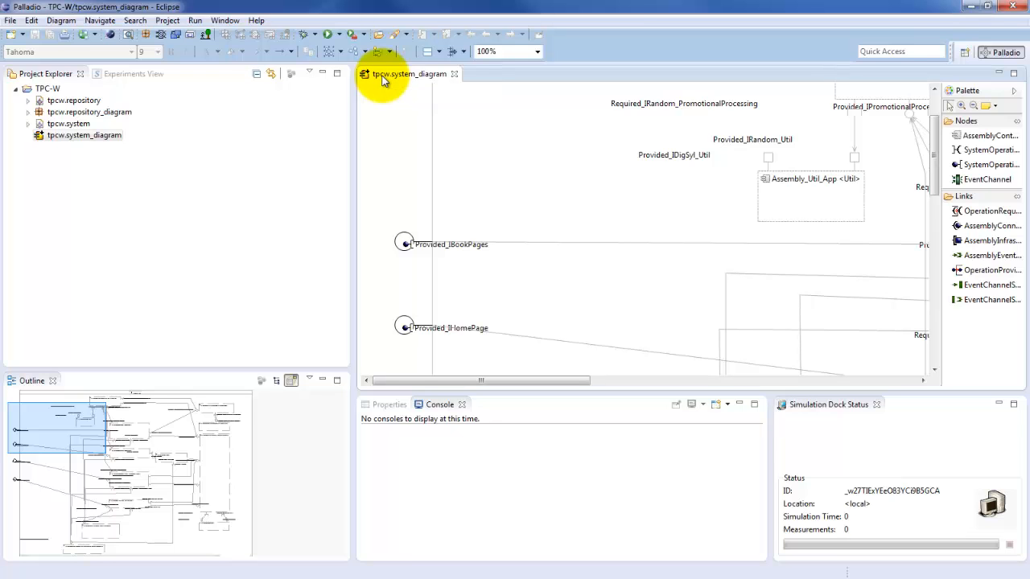
double_click(383, 77)
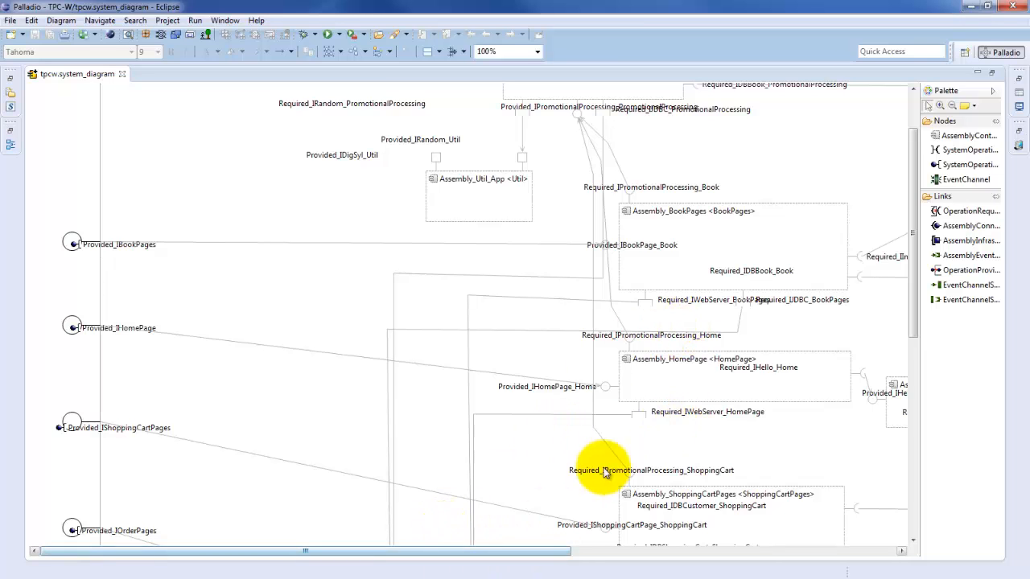
- Examine the HomePage and Hello assemblies and their connections in the system diagram, restore the editor size, and close the diagram
left_click_drag(560, 552, 651, 522)
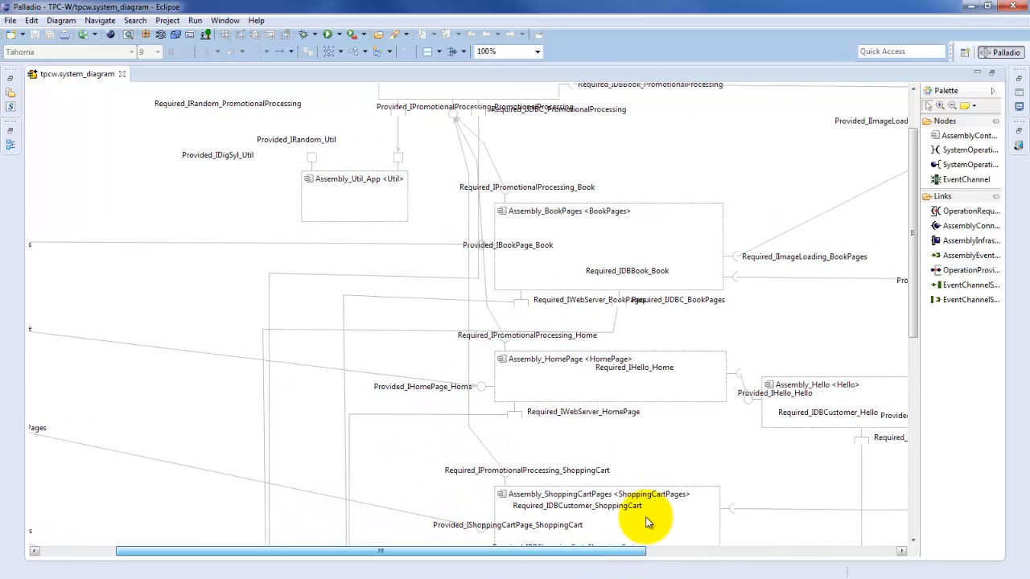
left_click(582, 378)
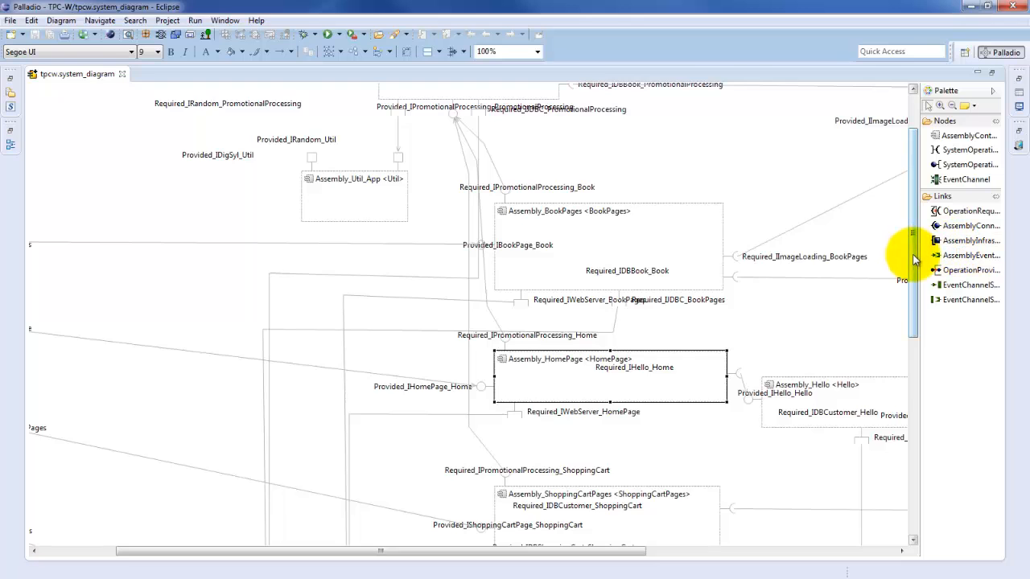
left_click_drag(912, 256, 919, 303)
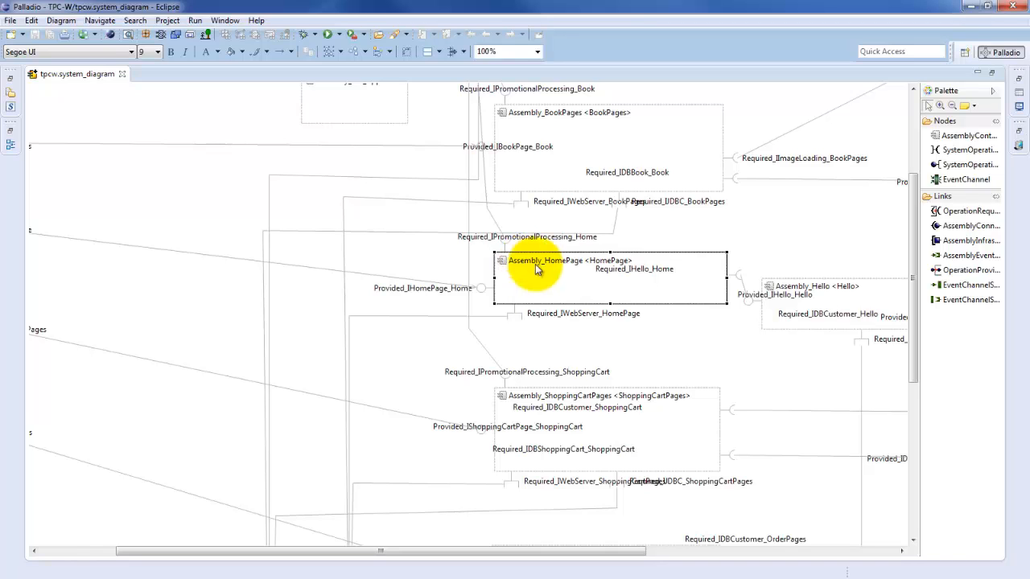
left_click_drag(504, 555, 608, 563)
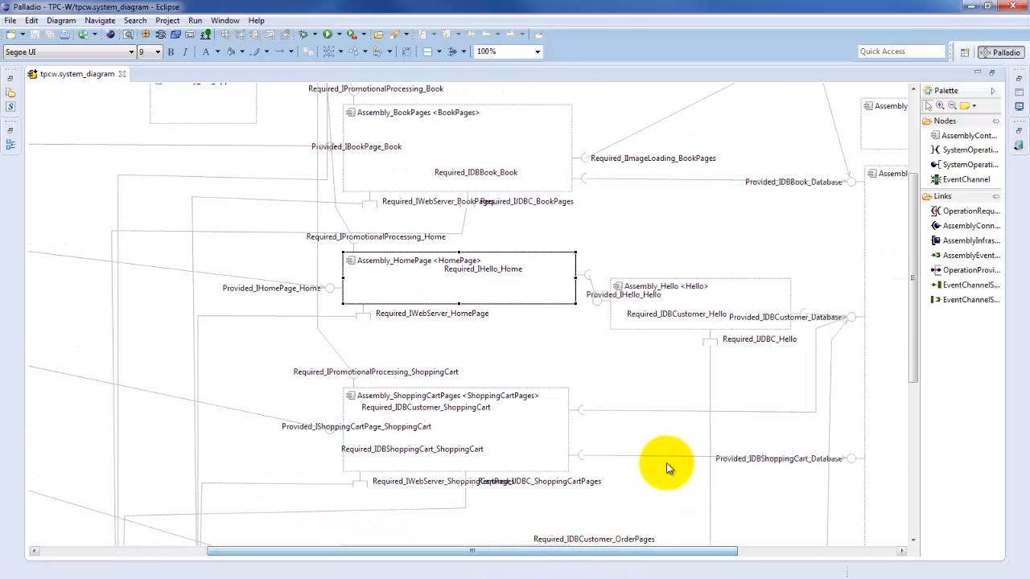
left_click(676, 280)
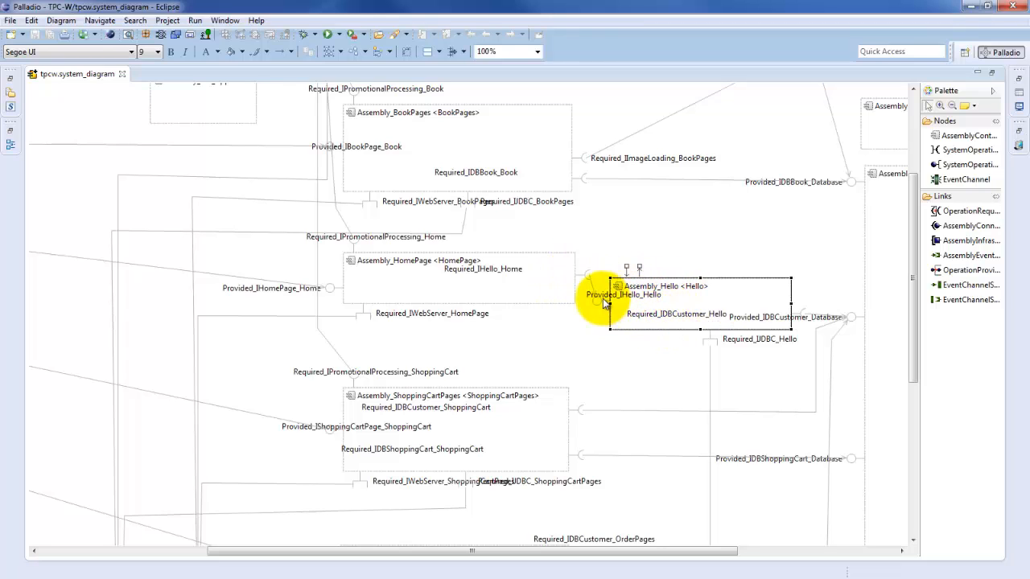
left_click(486, 272)
left_click(419, 269)
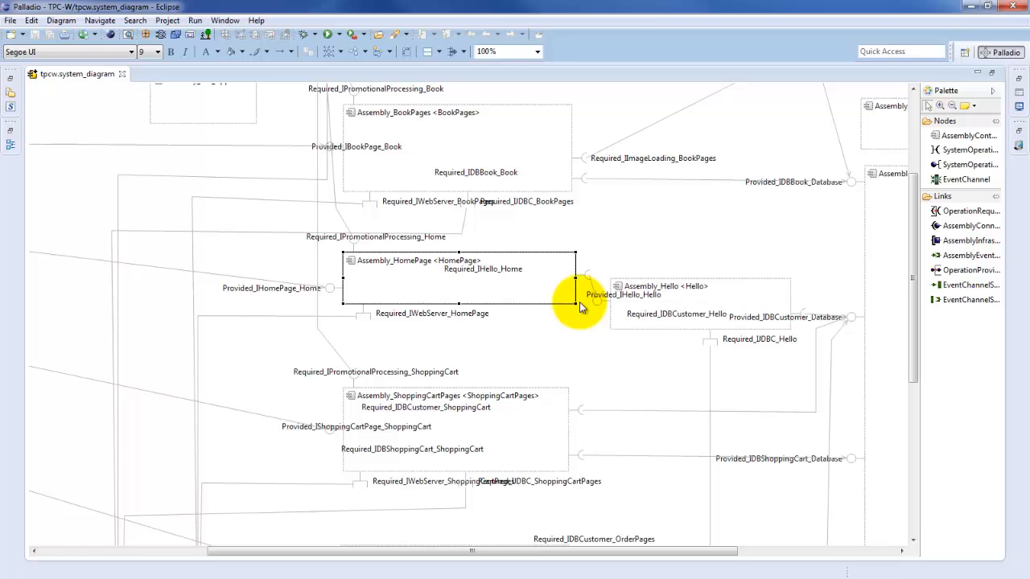
double_click(86, 76)
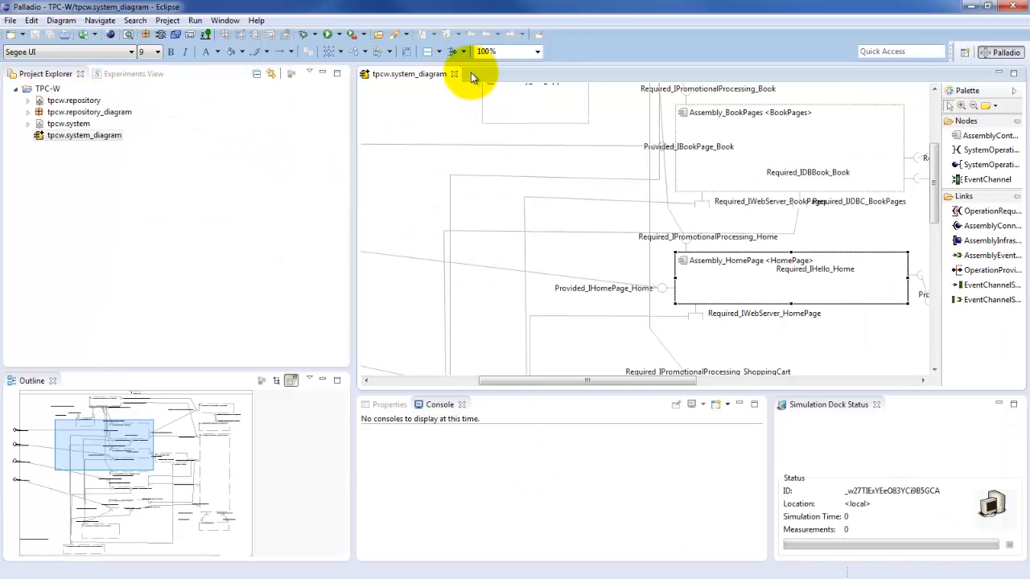
left_click(454, 74)
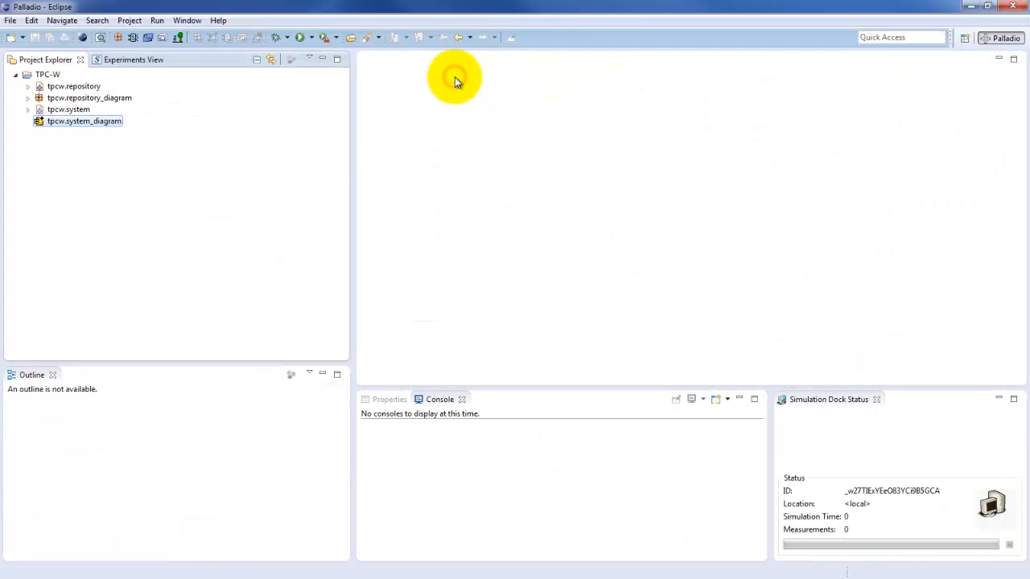
- Create a resource environment diagram named tpcw.resourceenvironment_diagram in the TPC-W folder, with domain model tpcw.resourceenvironment in the same folder
left_click(150, 39)
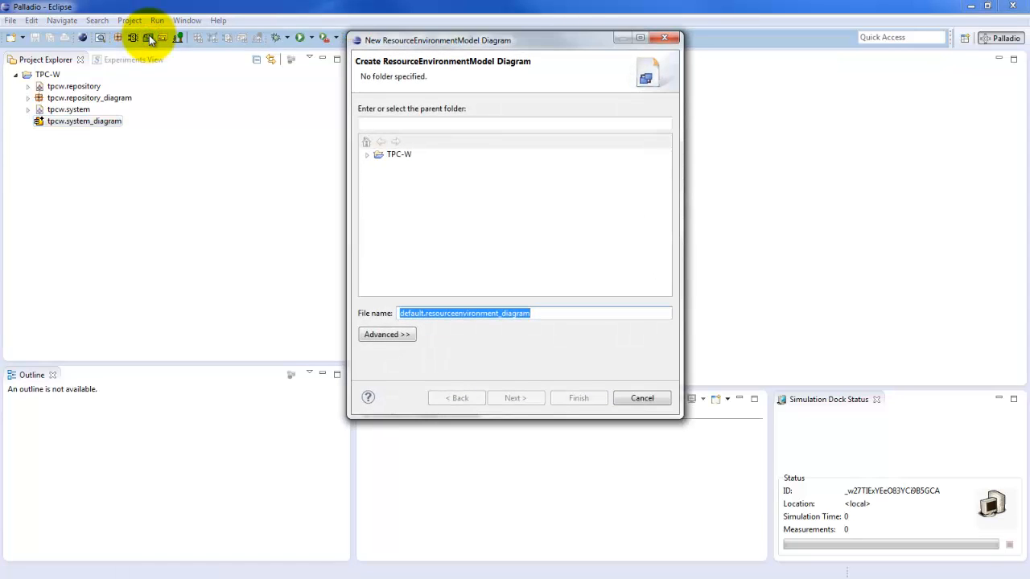
left_click(406, 157)
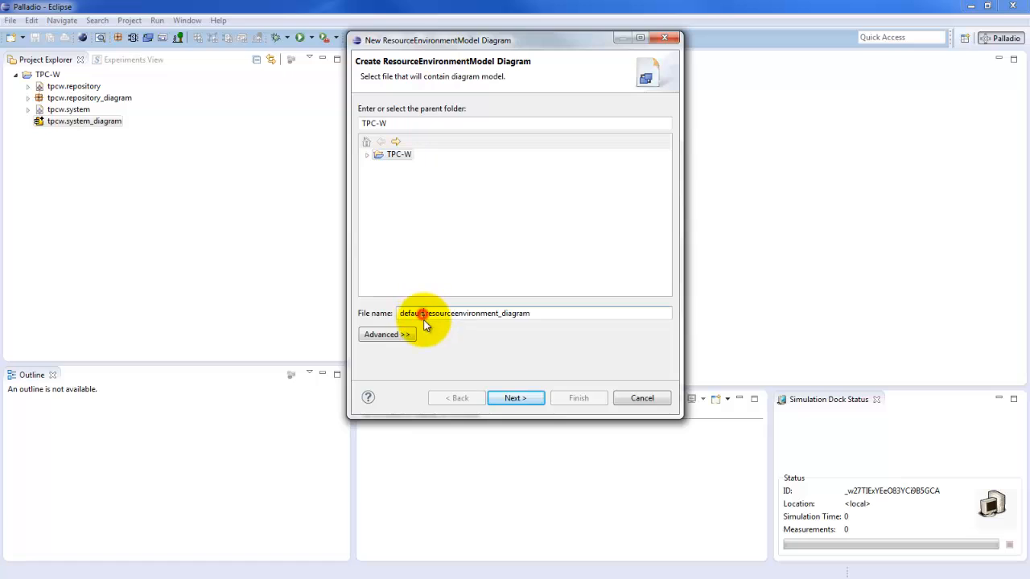
left_click_drag(423, 315, 333, 315)
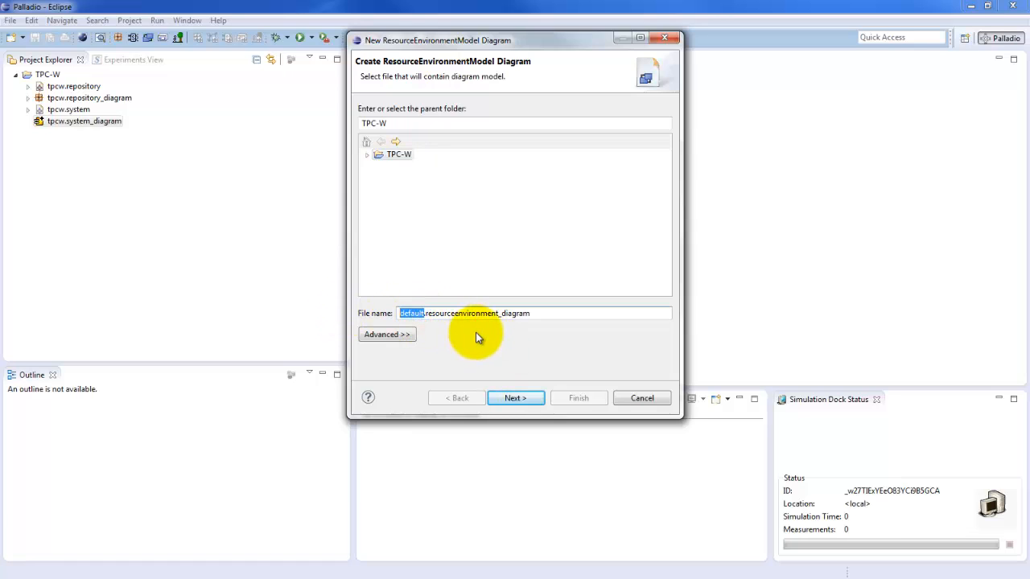
type("tpcw")
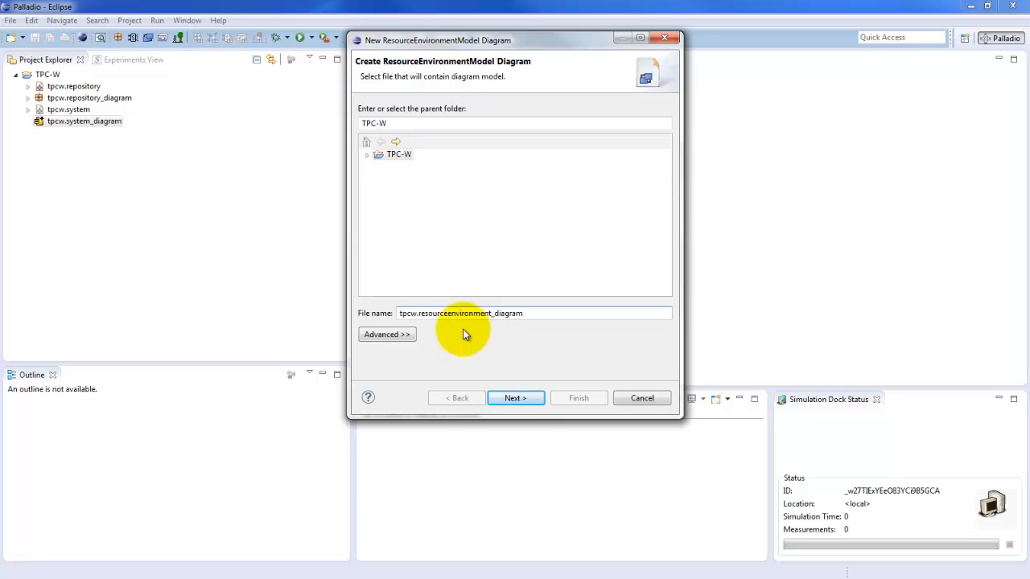
left_click(523, 397)
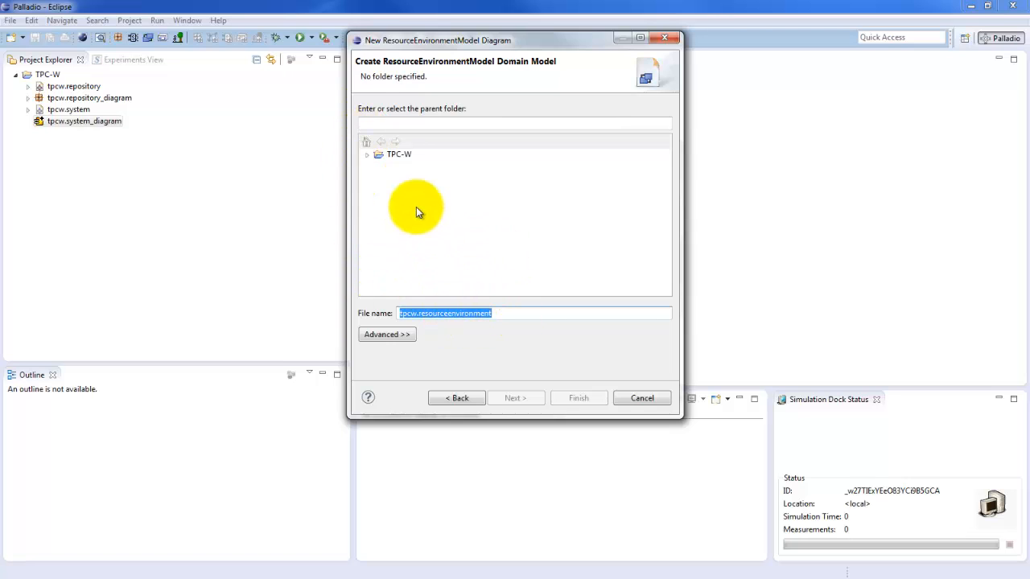
left_click(394, 157)
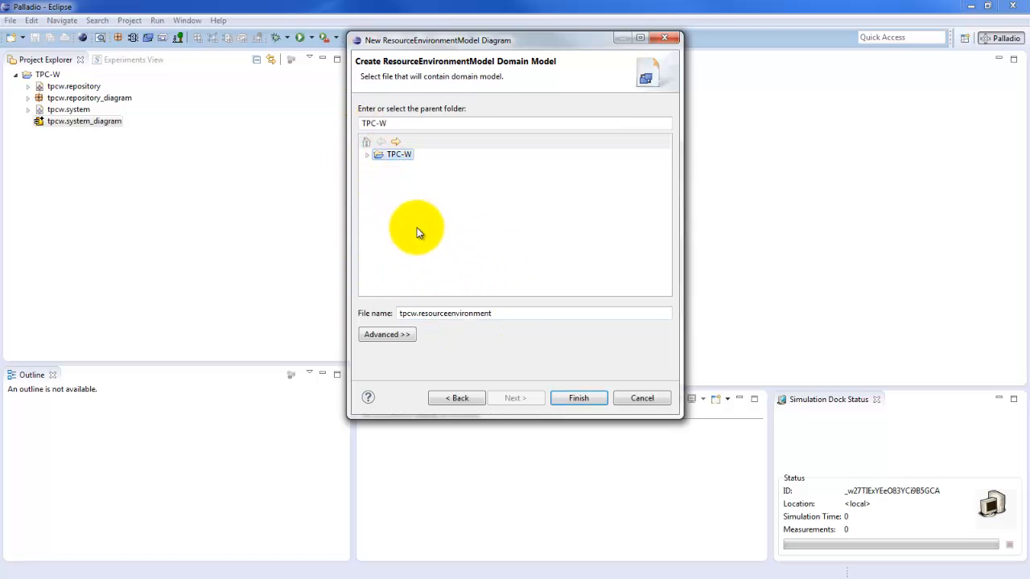
left_click(574, 398)
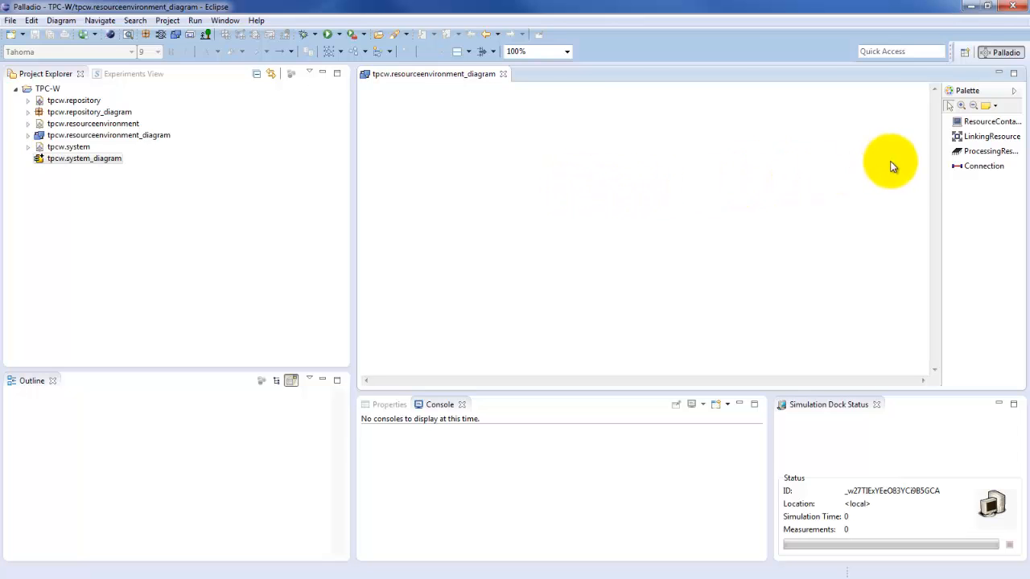
- Widen the palette and place three resource containers side by side in the diagram, keeping their default names
left_click_drag(940, 152, 874, 153)
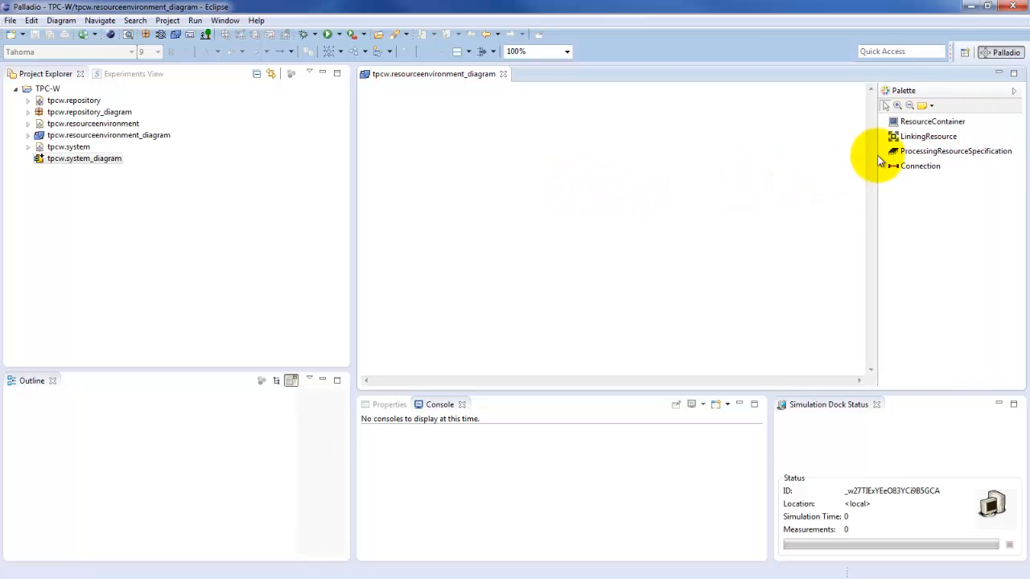
left_click(915, 124)
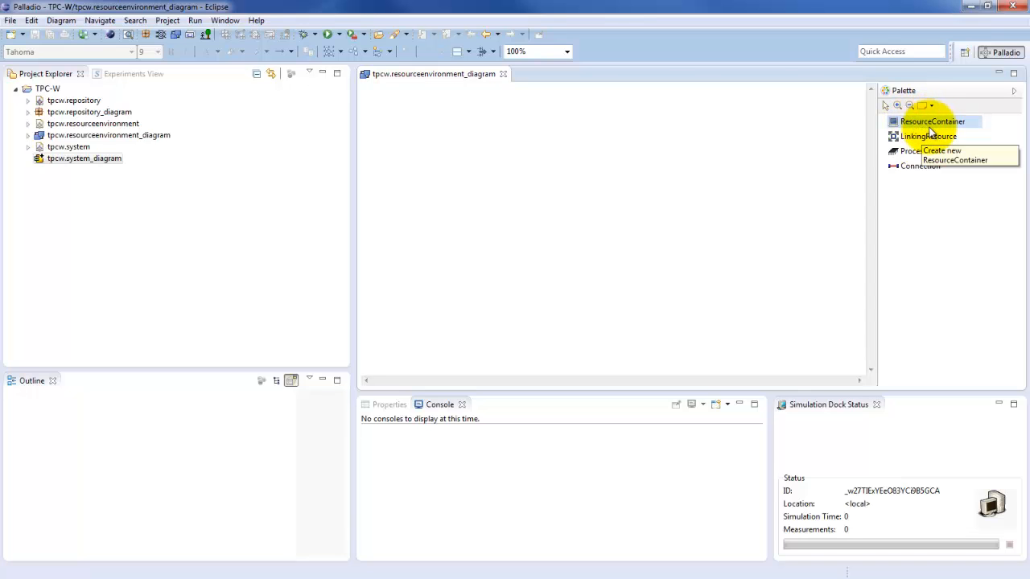
left_click(413, 157)
left_click(590, 159)
left_click(785, 162)
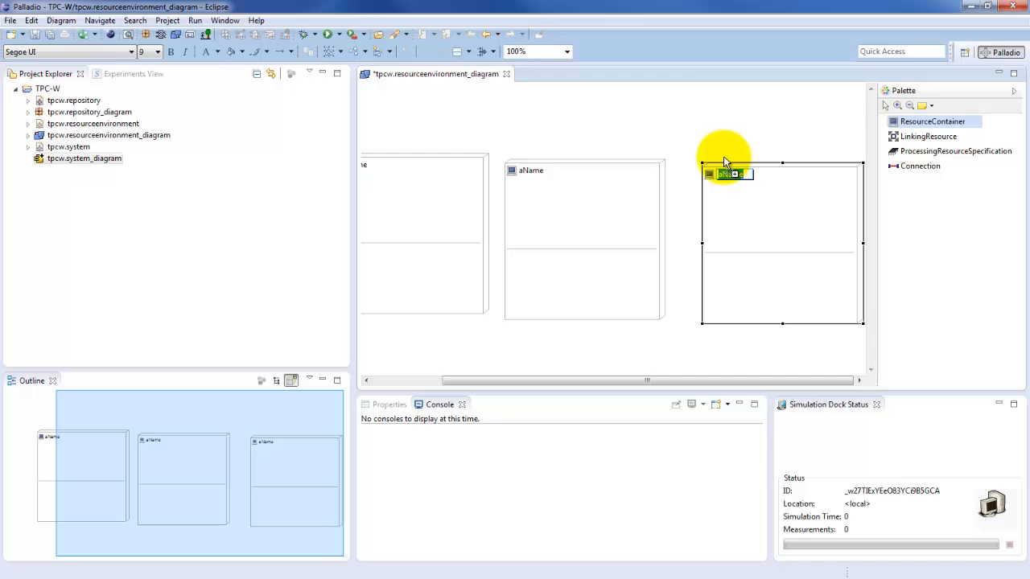
key("Return")
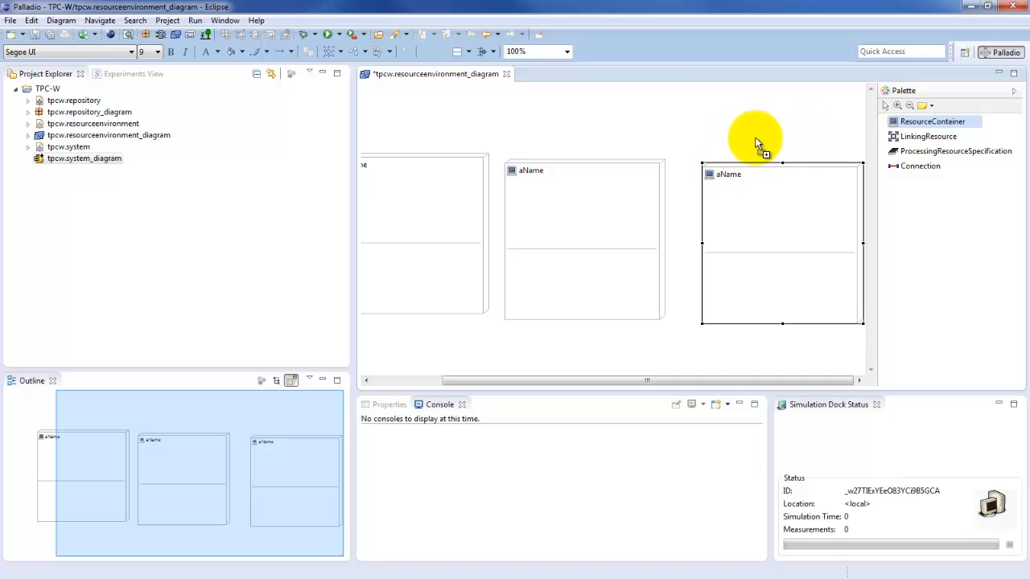
mouse_move(756, 143)
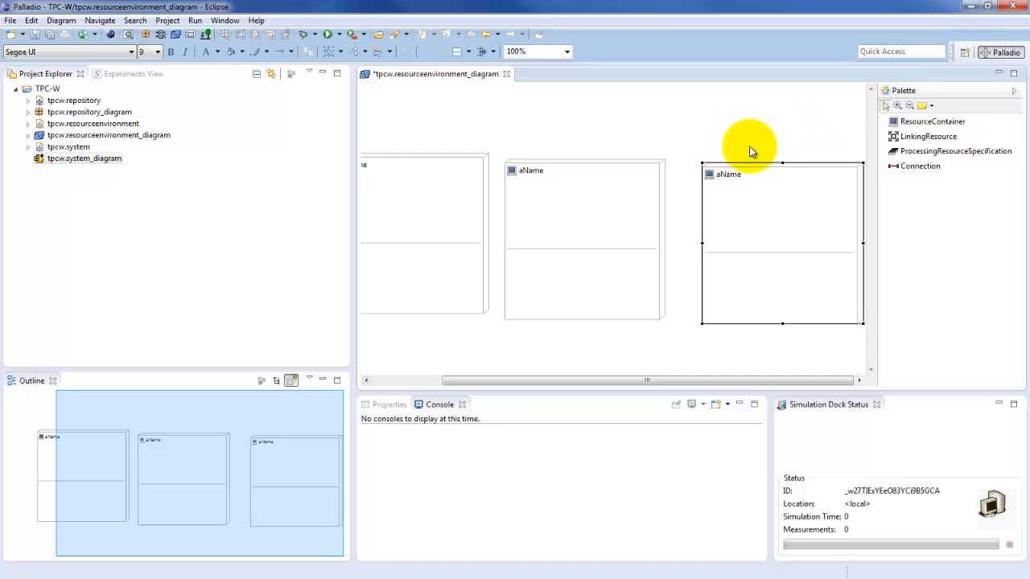
key("ctrl+s")
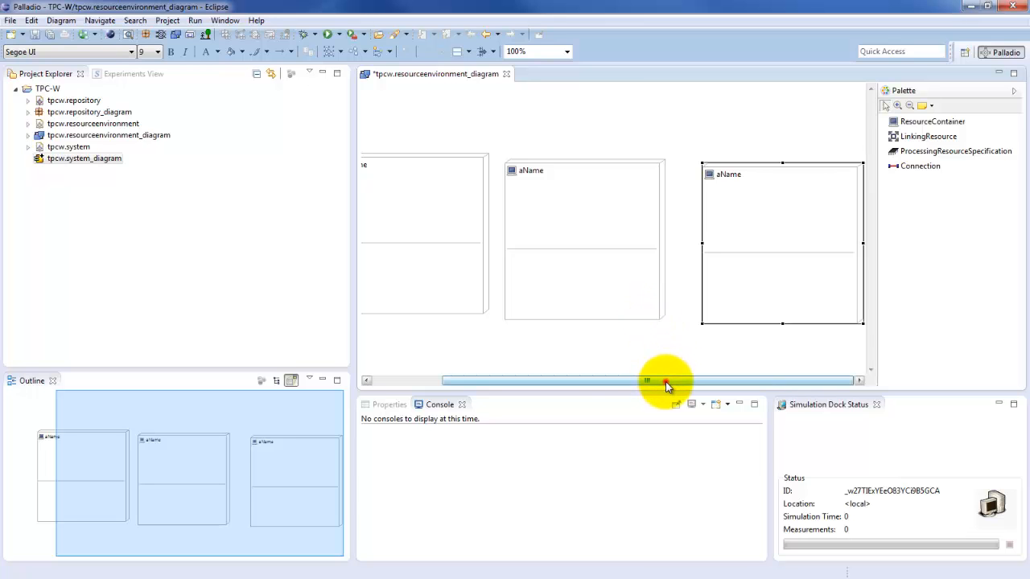
- Rename the rightmost resource container to Database Server and move it lower, slightly away from the other two
mouse_move(666, 381)
left_mouse_down()
mouse_move(571, 383)
mouse_move(652, 382)
left_mouse_up()
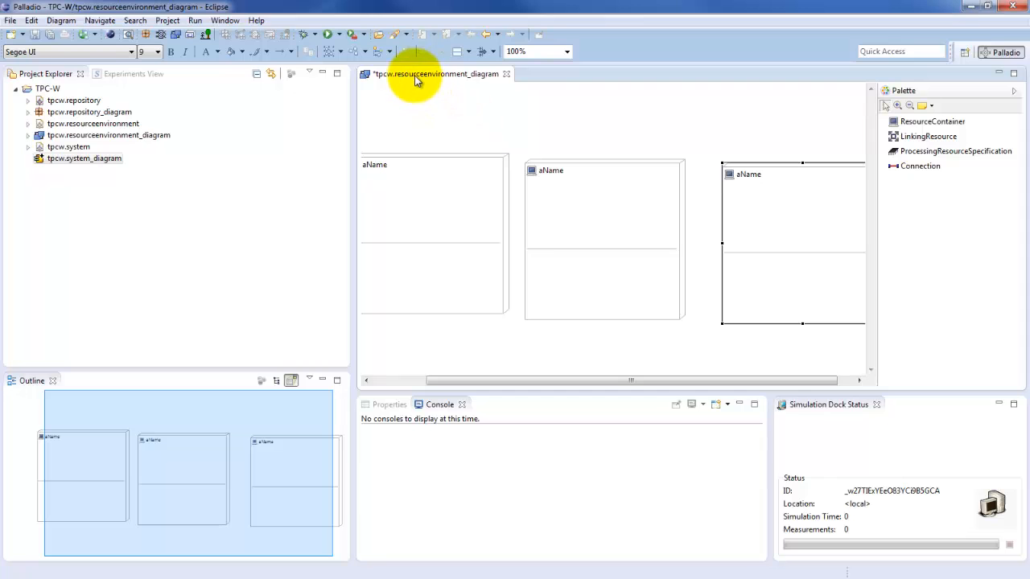
left_click_drag(353, 185, 208, 184)
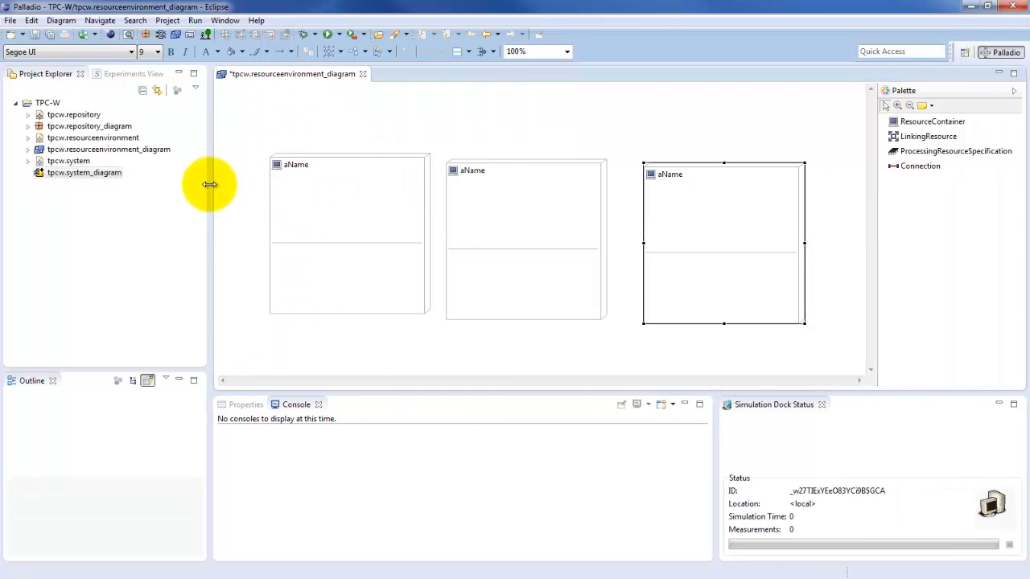
left_click(677, 177)
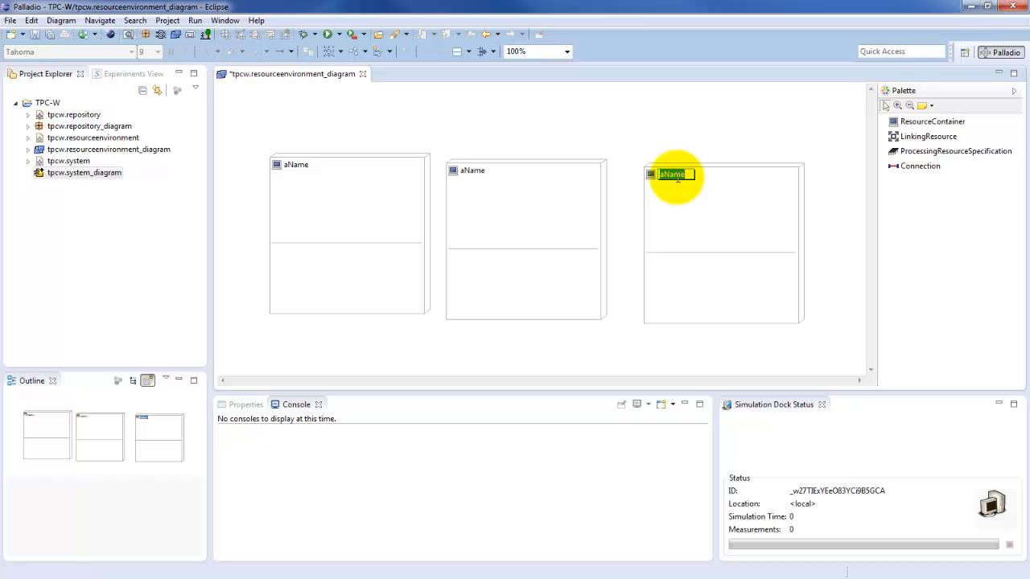
type("Database Server")
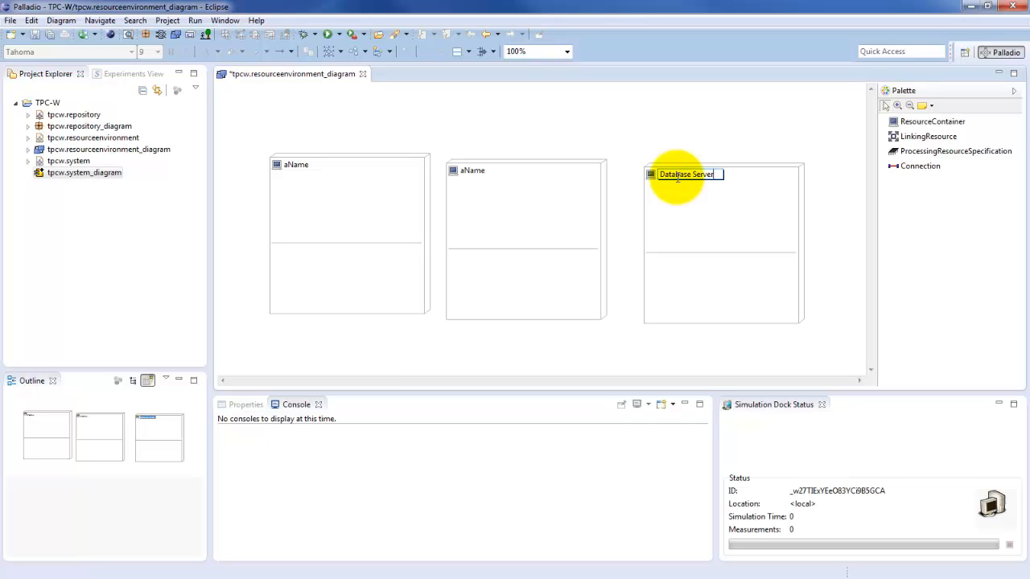
left_click(727, 141)
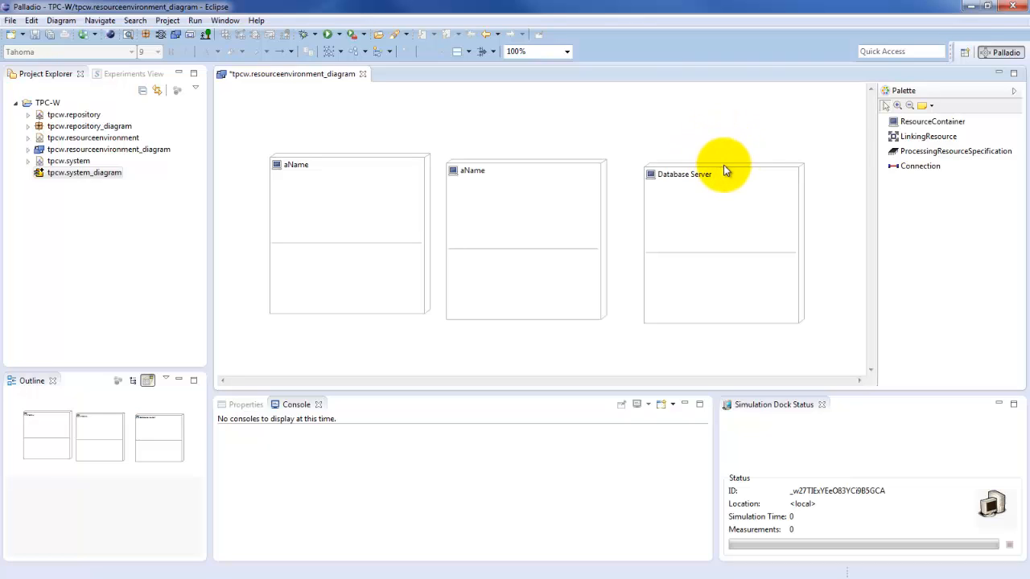
mouse_move(725, 170)
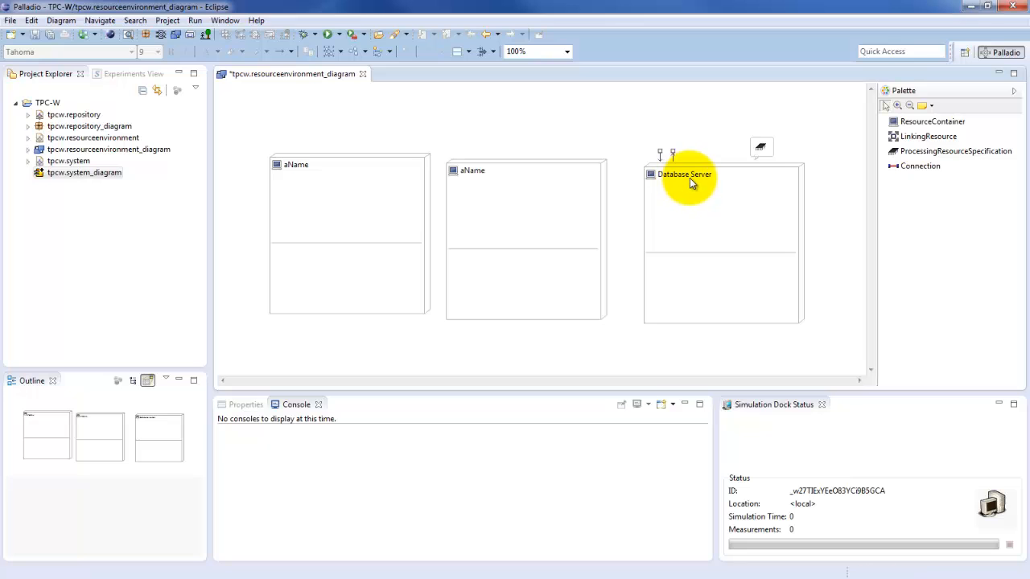
left_click_drag(697, 176, 748, 238)
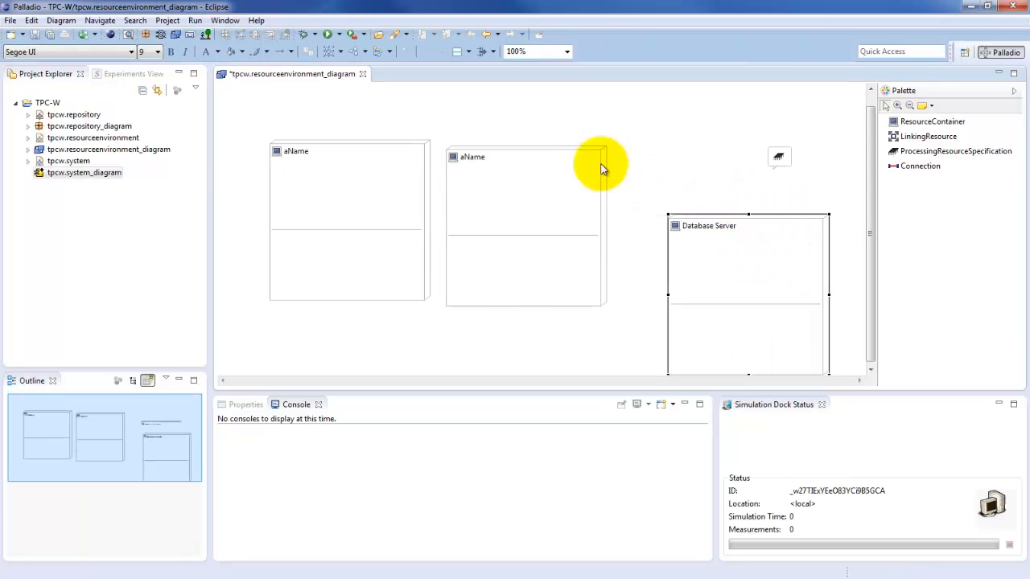
- Rename the middle resource container to Image Server and move it directly above the Database Server container
double_click(501, 159)
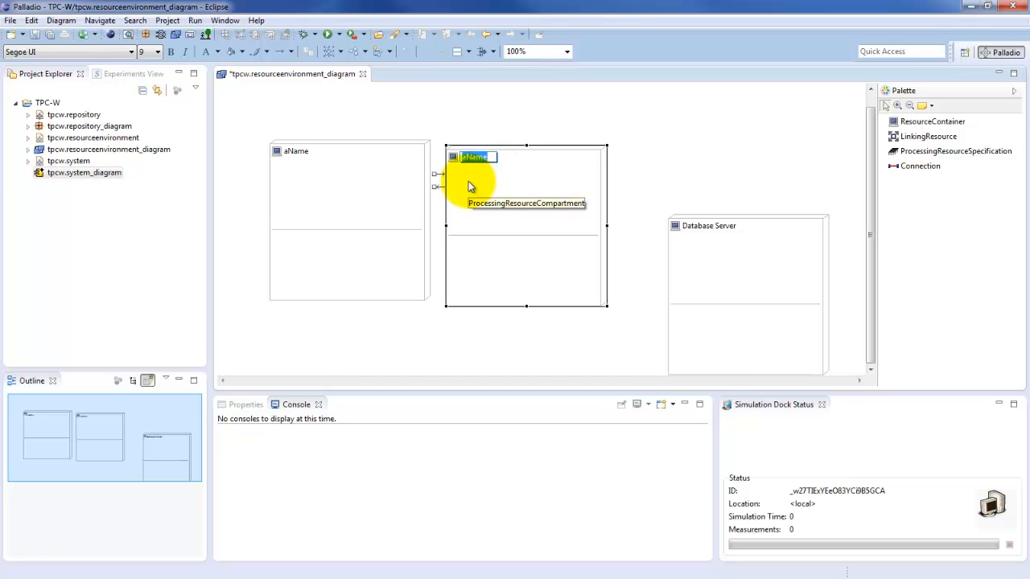
type("Image Server")
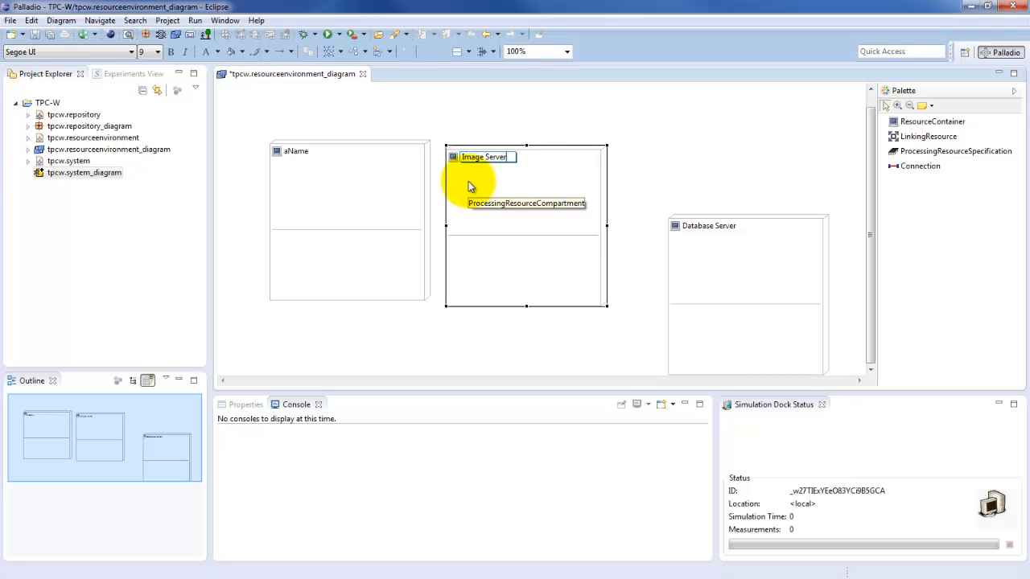
left_click(636, 126)
left_click_drag(554, 182, 762, 100)
left_click_drag(721, 141, 740, 120)
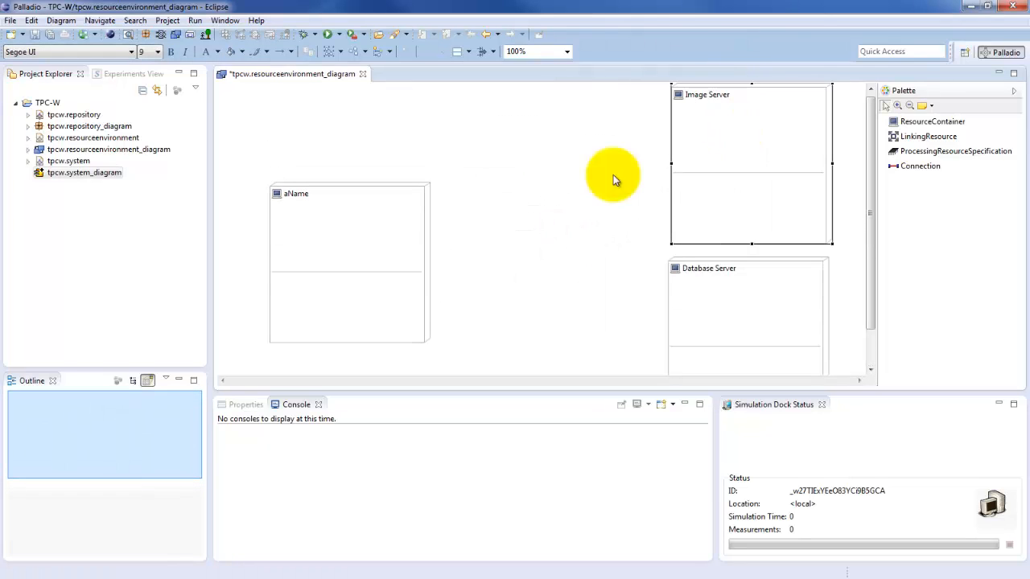
- Rename the remaining unnamed resource container to Application Server and move it closer to the other two servers
left_click(340, 212)
key("F2")
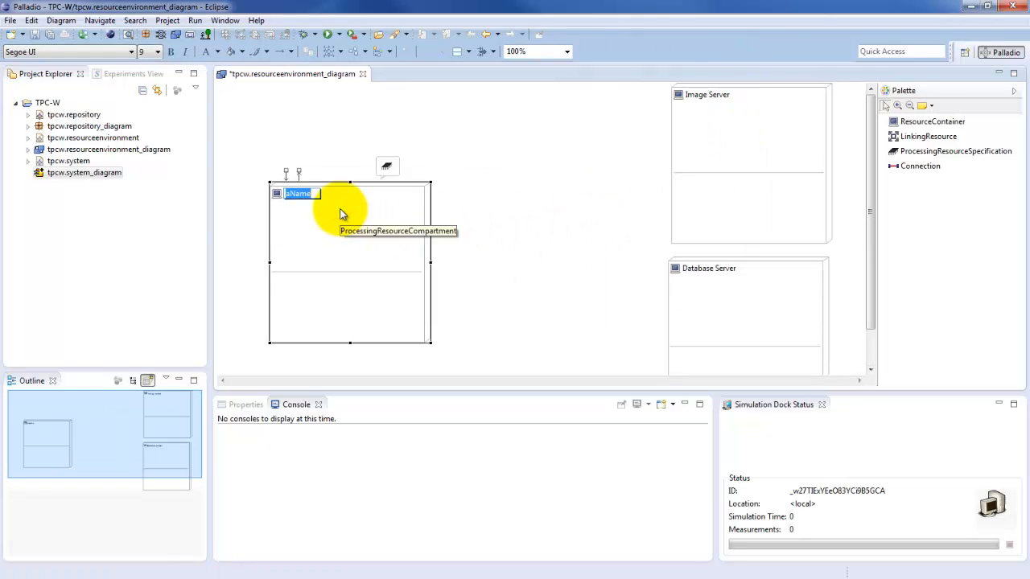
type("Application")
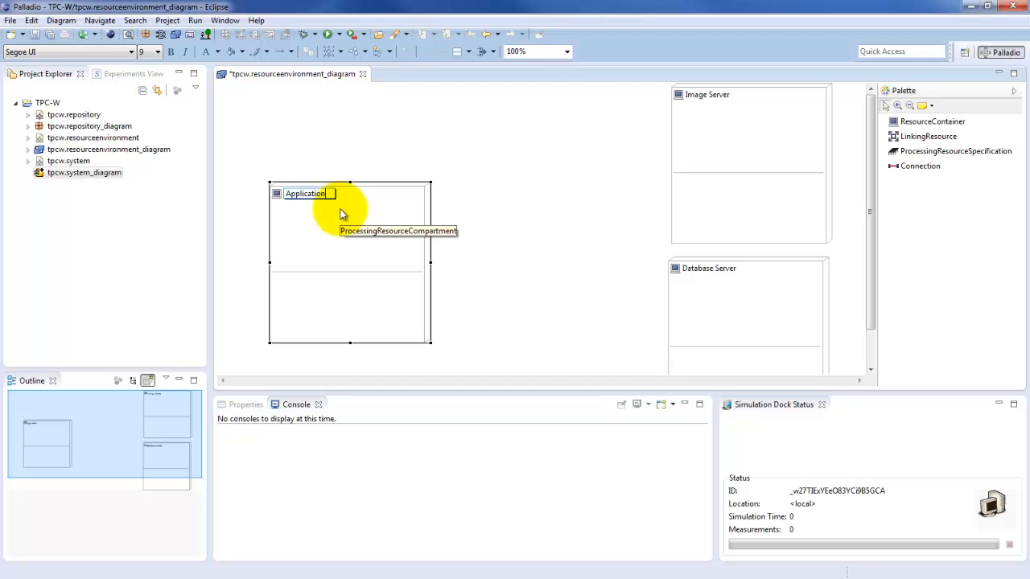
type(" Server")
left_click(527, 222)
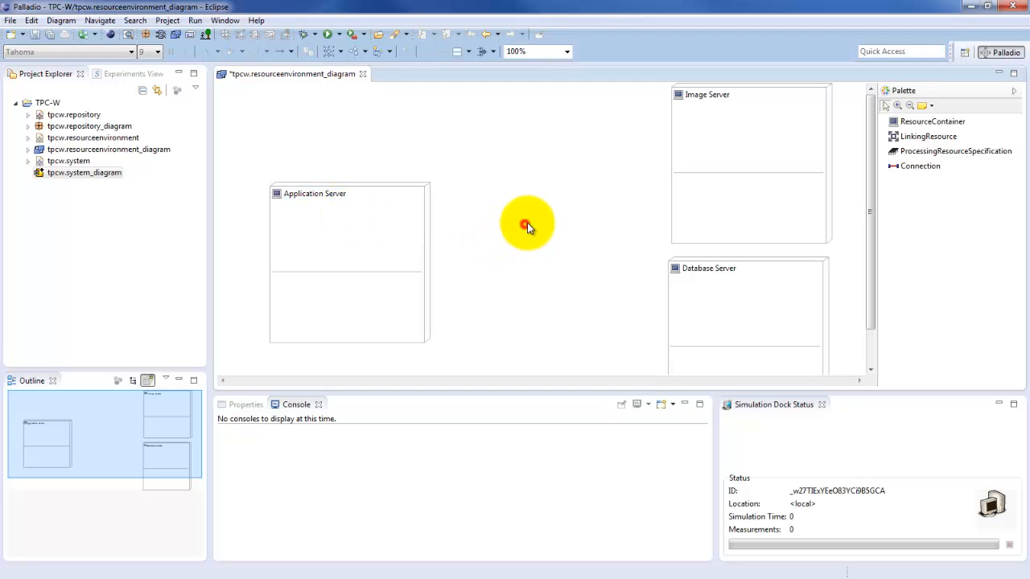
left_click_drag(385, 200, 483, 166)
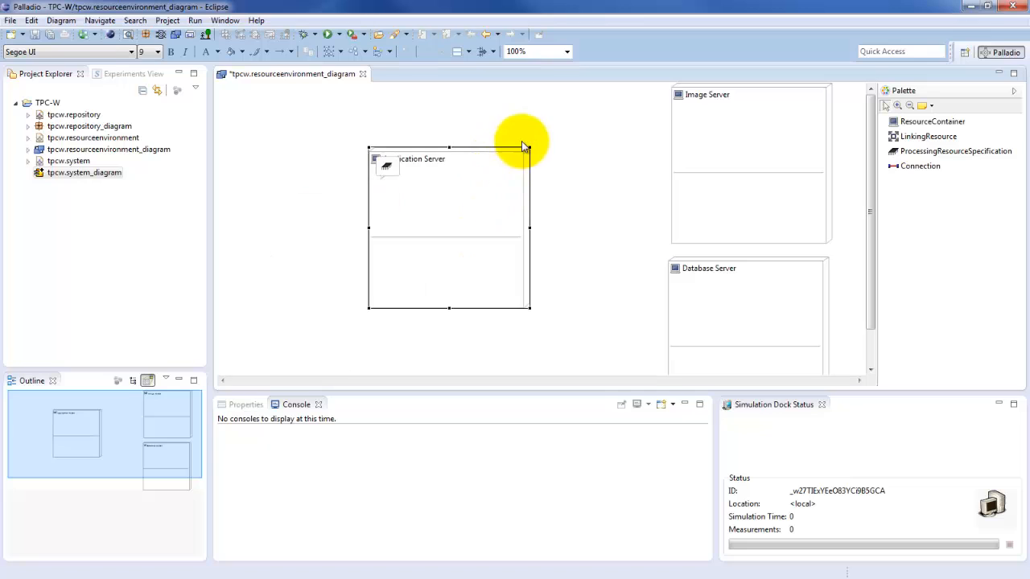
left_click(544, 151)
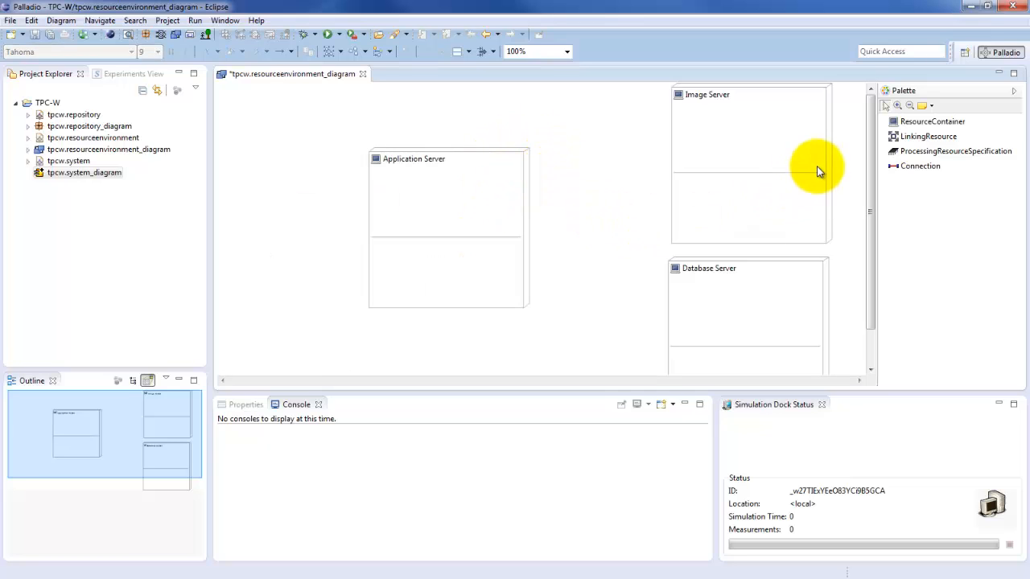
left_click(427, 180)
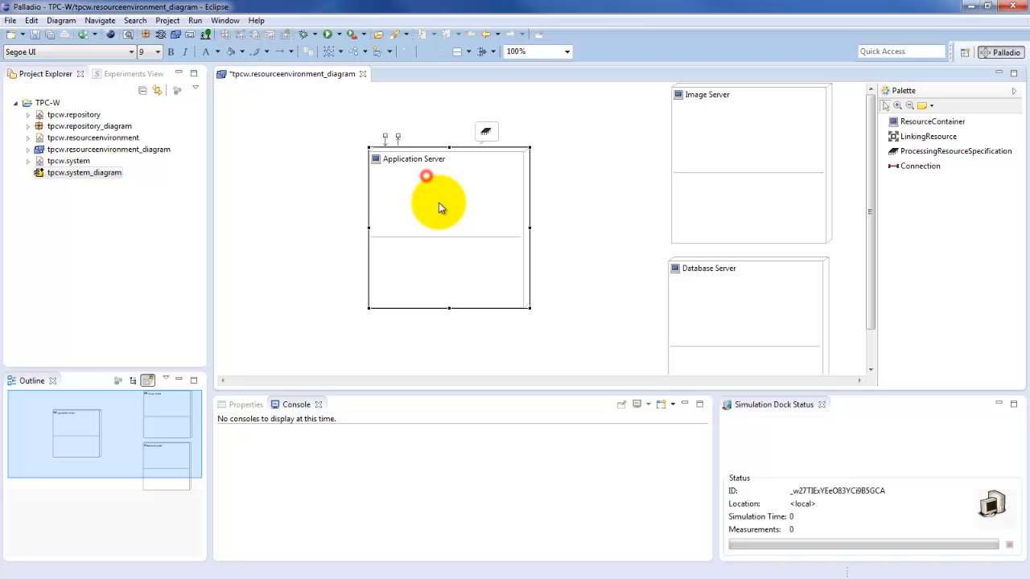
left_click(722, 294)
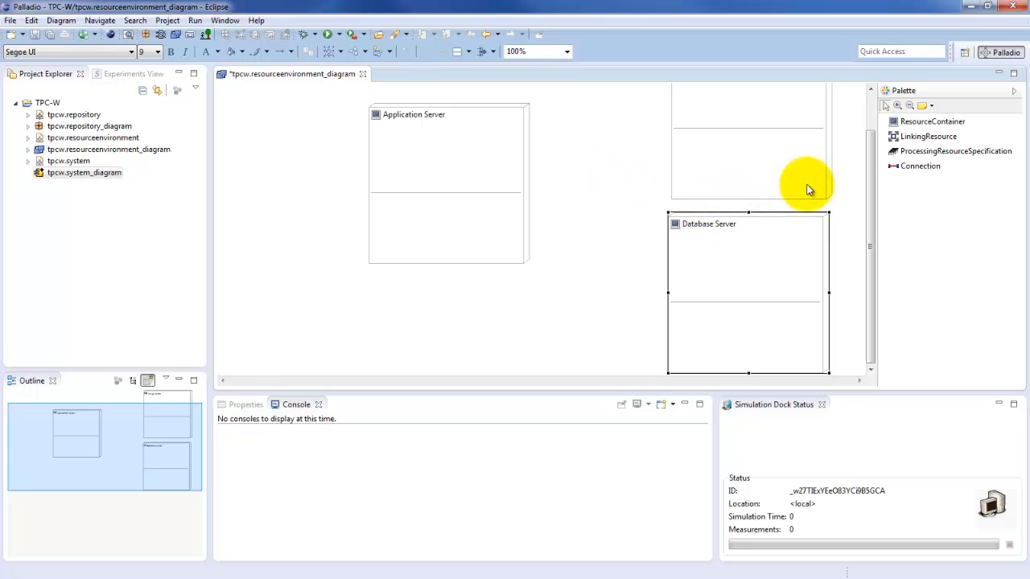
left_click_drag(868, 213, 867, 161)
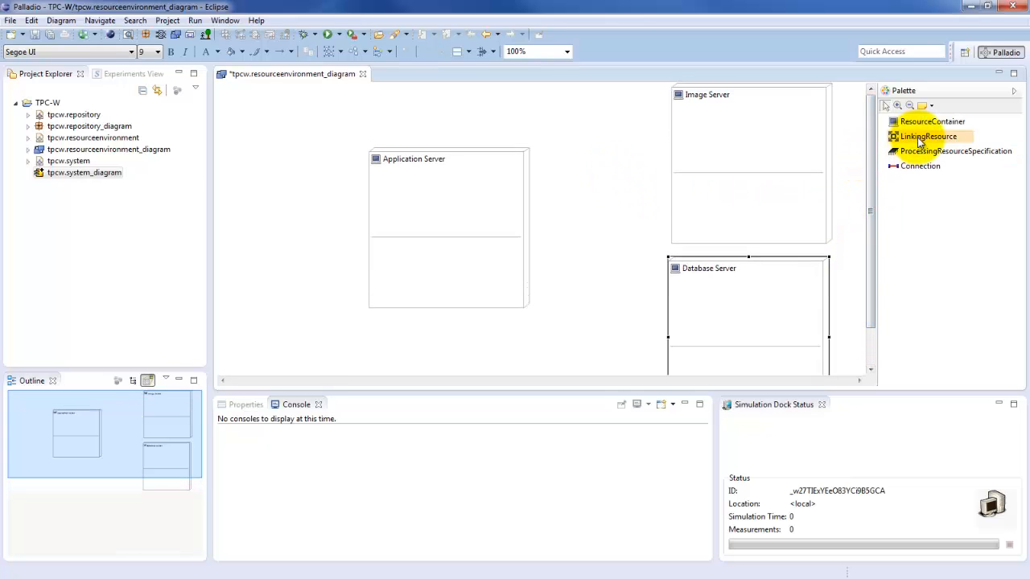
- Add a linking resource between the Application Server and the other two servers, with latency 0 and throughput 0
left_click(918, 142)
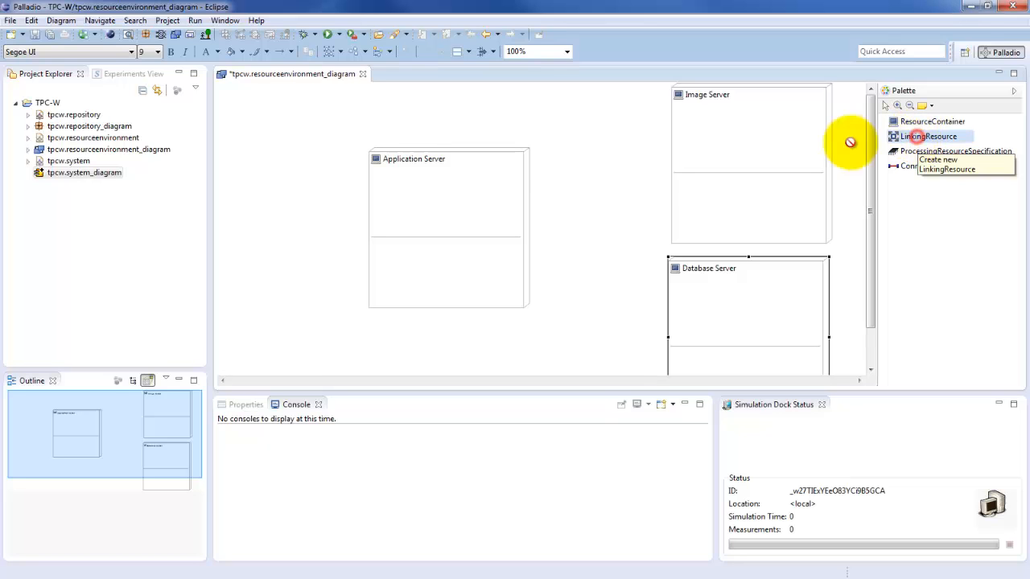
left_click(584, 221)
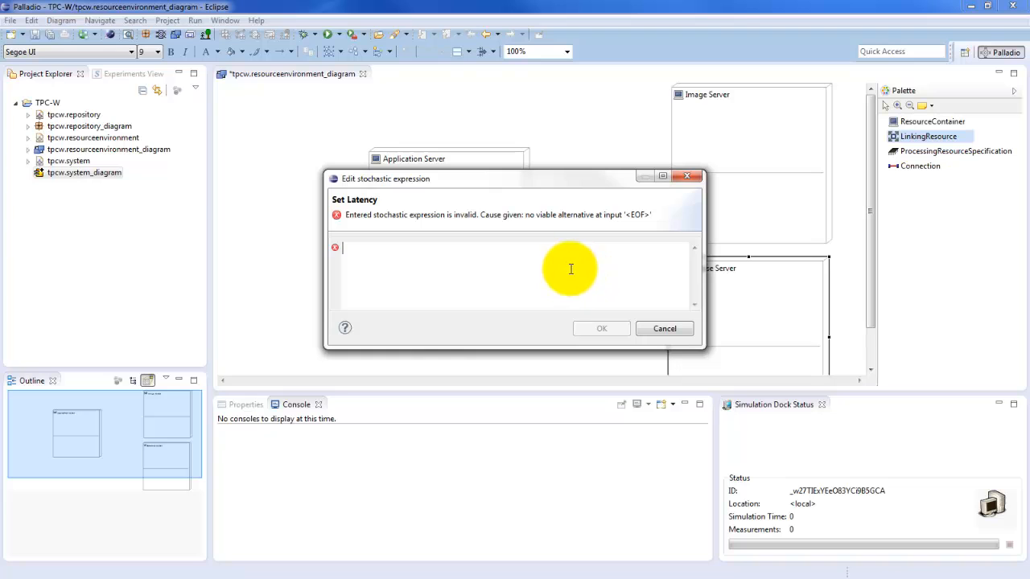
type("0")
left_click(607, 329)
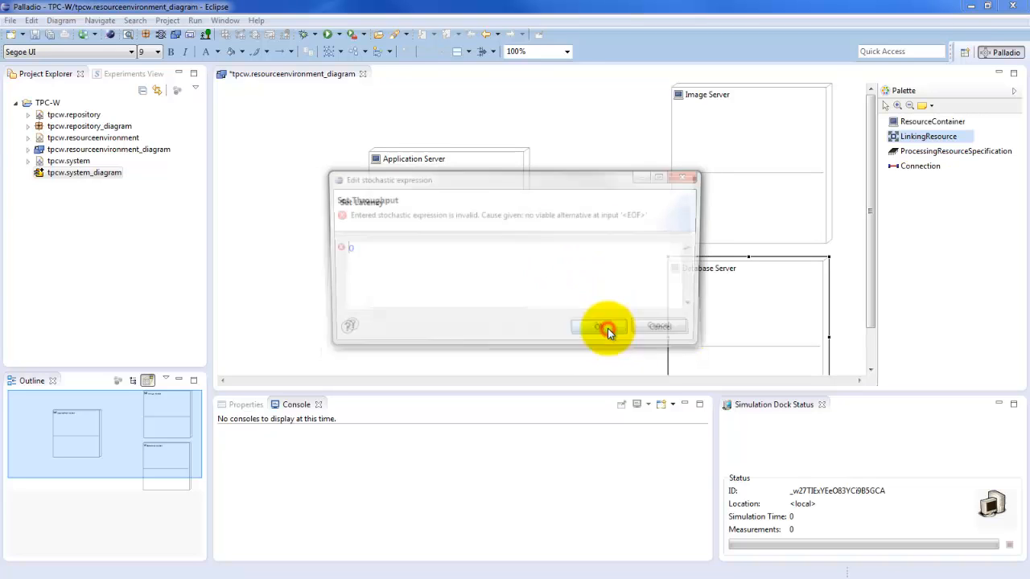
type("0")
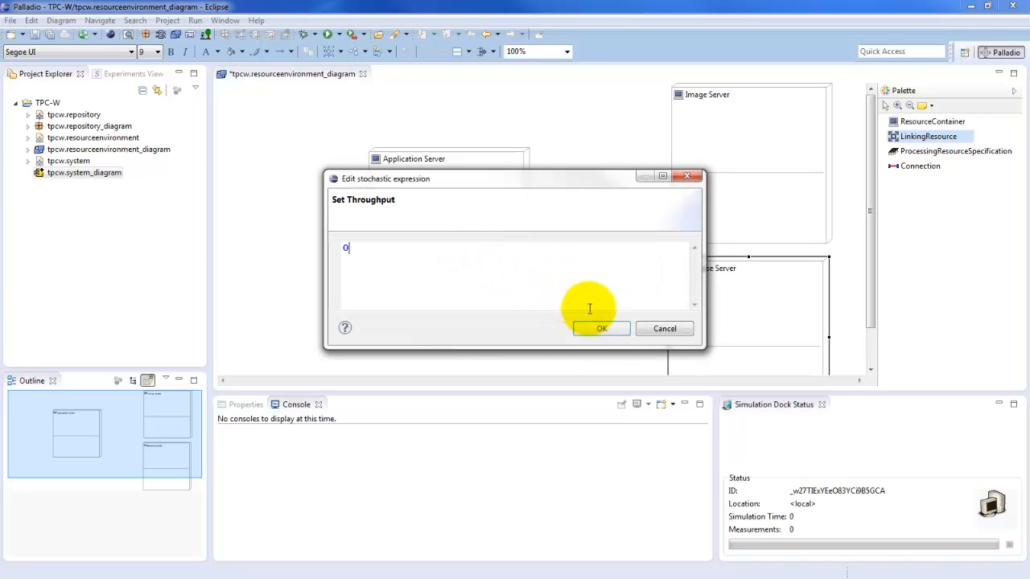
left_click(604, 328)
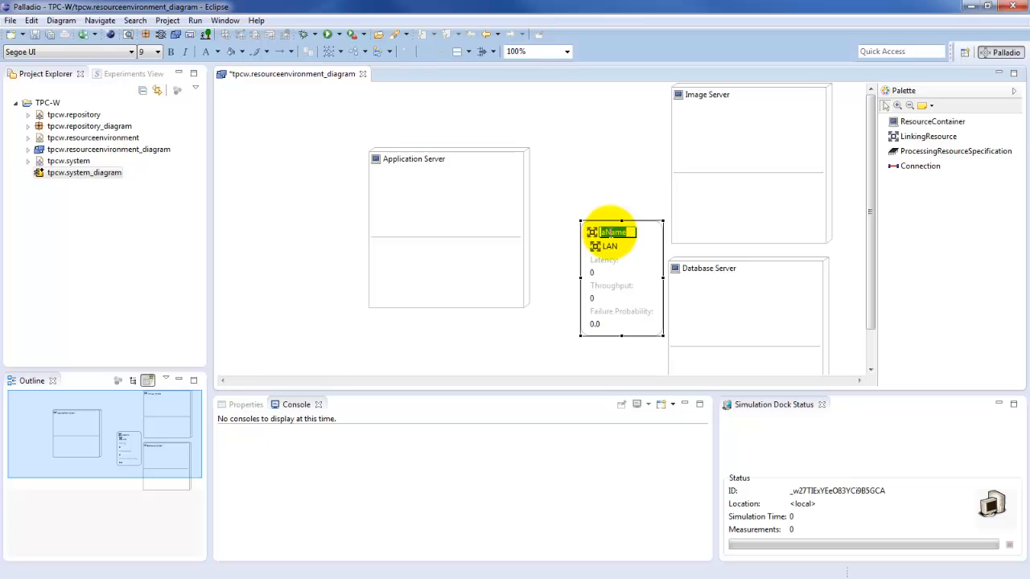
- Name the linking resource network and move it up beside the Application Server
type("network")
left_click(595, 167)
left_click_drag(625, 232, 603, 187)
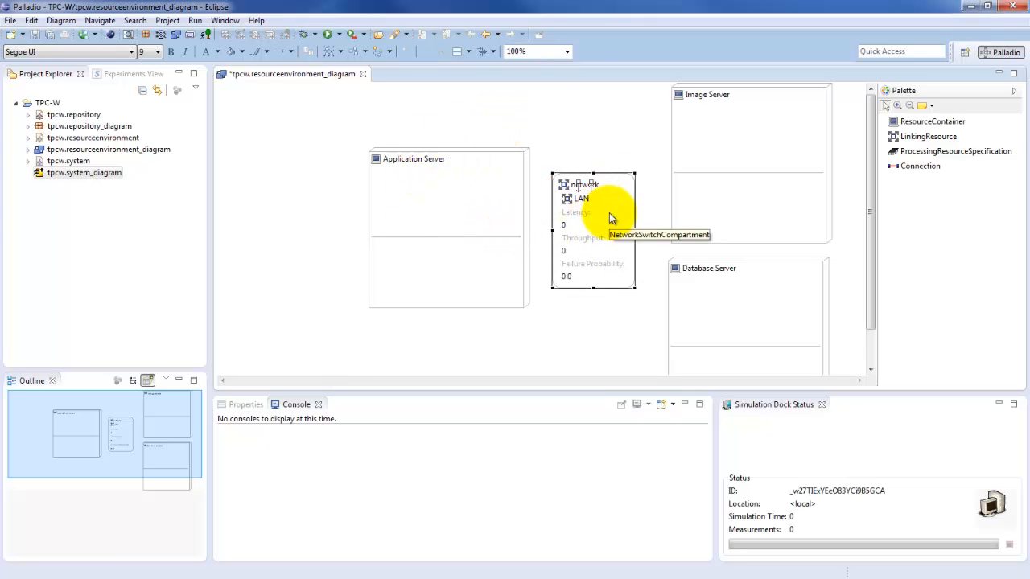
- Connect the network linking resource to the Application Server, Image Server and Database Server, and save the diagram
left_click(926, 172)
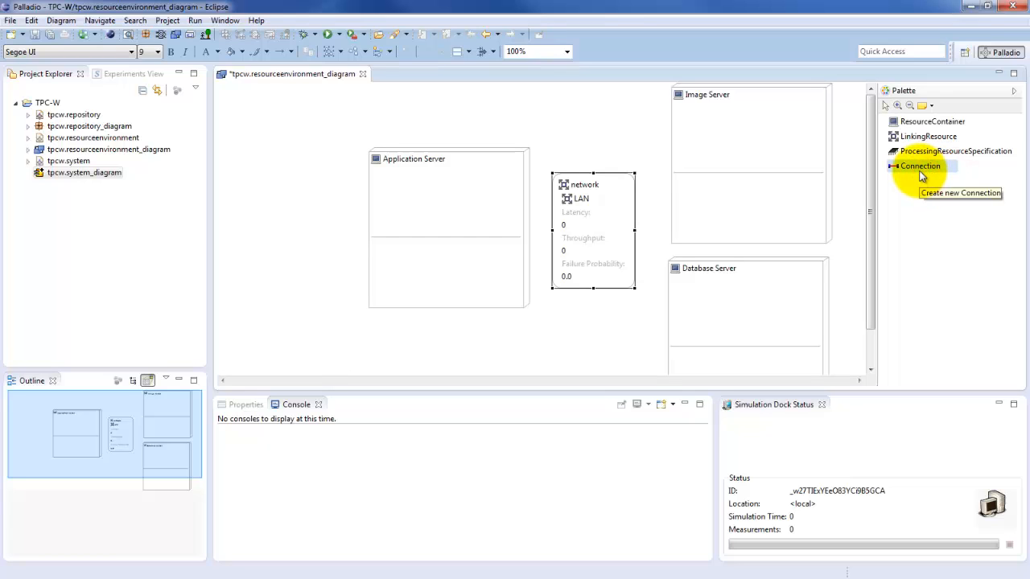
left_click(584, 186)
left_click(483, 171)
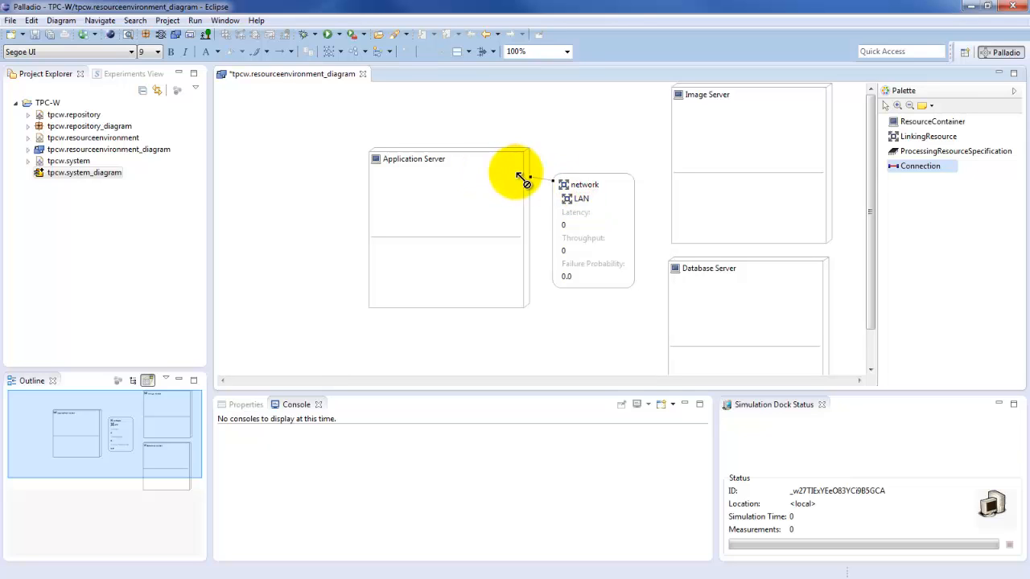
left_click(574, 188)
left_click(687, 123)
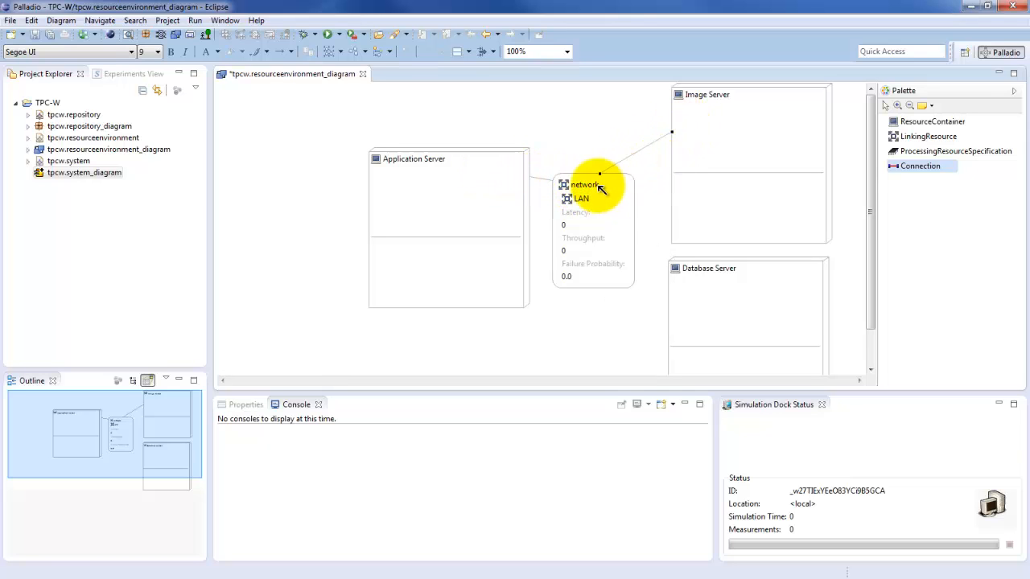
left_click(587, 185)
left_click(701, 289)
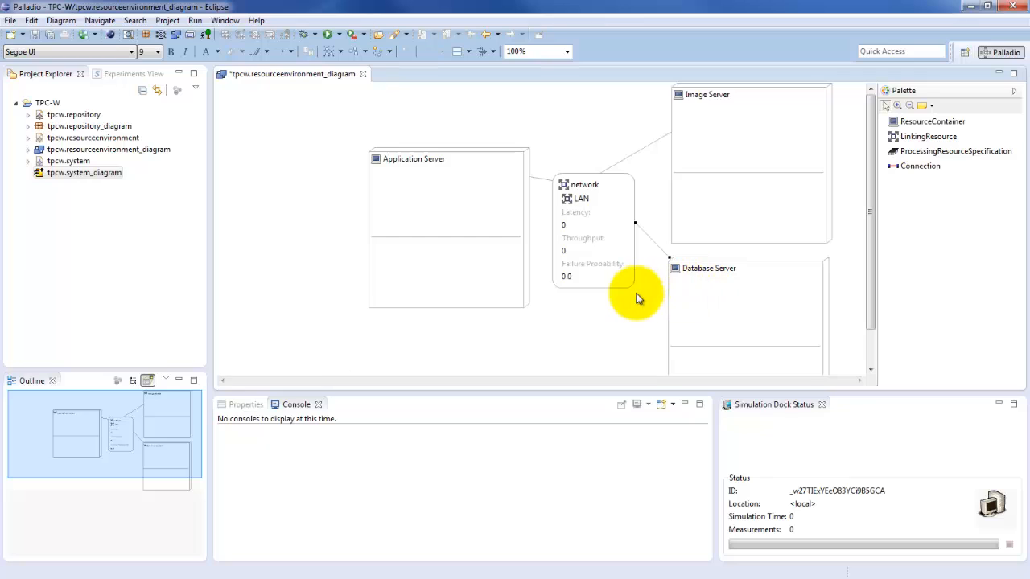
left_click(621, 315)
key("ctrl+s")
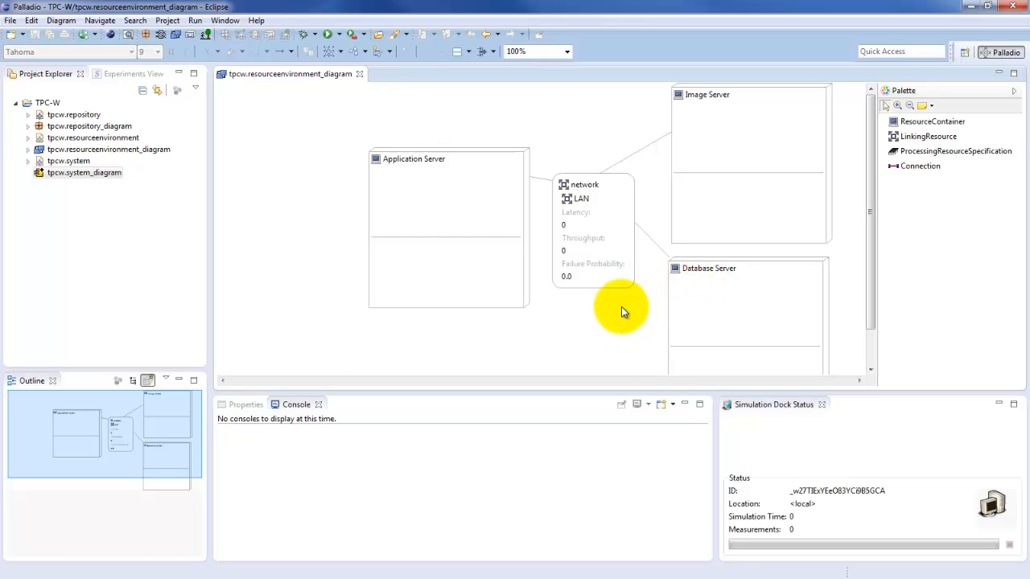
- Add a processing resource specification of type CPU to the Application Server with a processing rate of 1
mouse_move(620, 305)
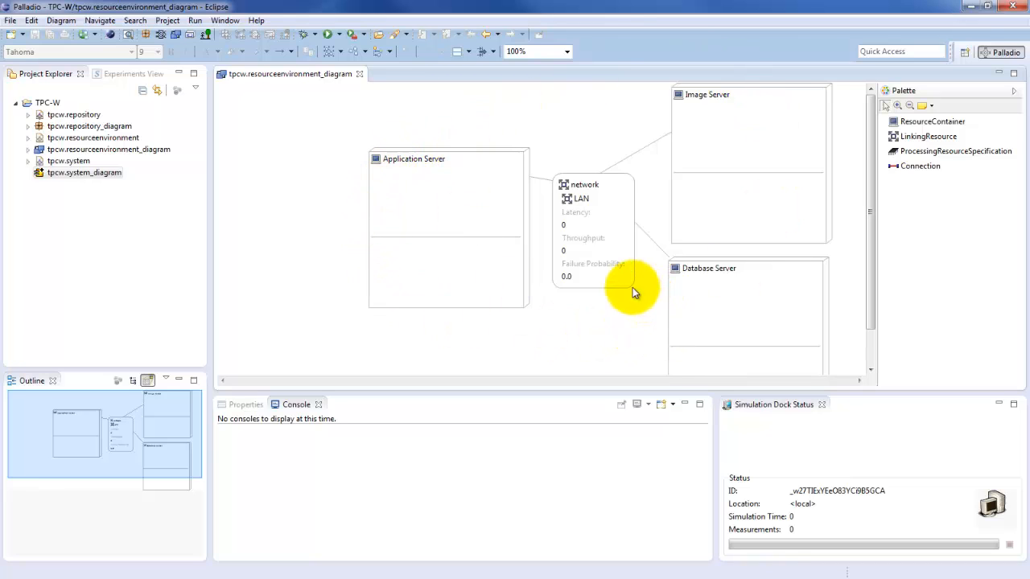
left_click(433, 184)
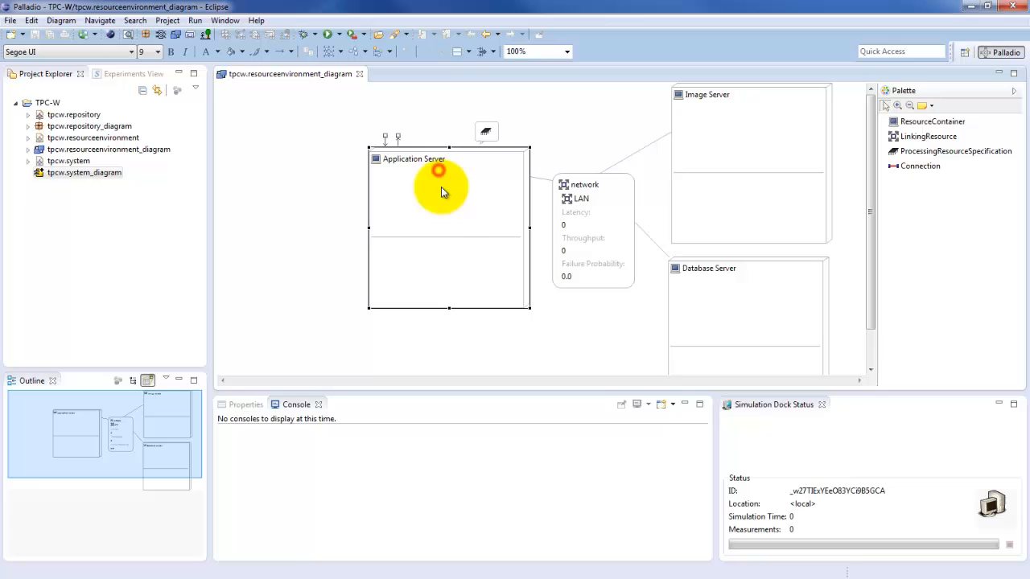
left_click(925, 158)
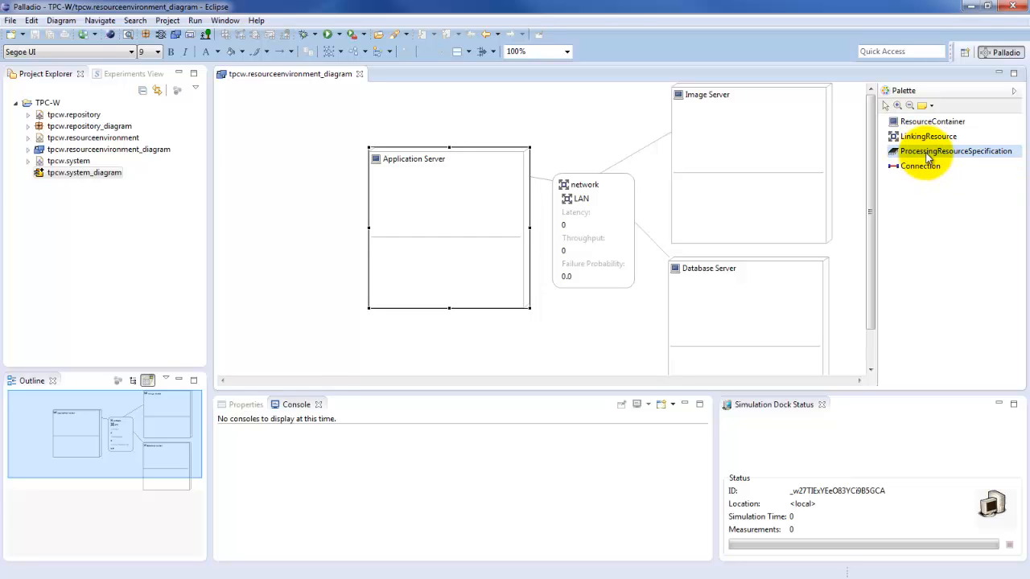
left_click(437, 200)
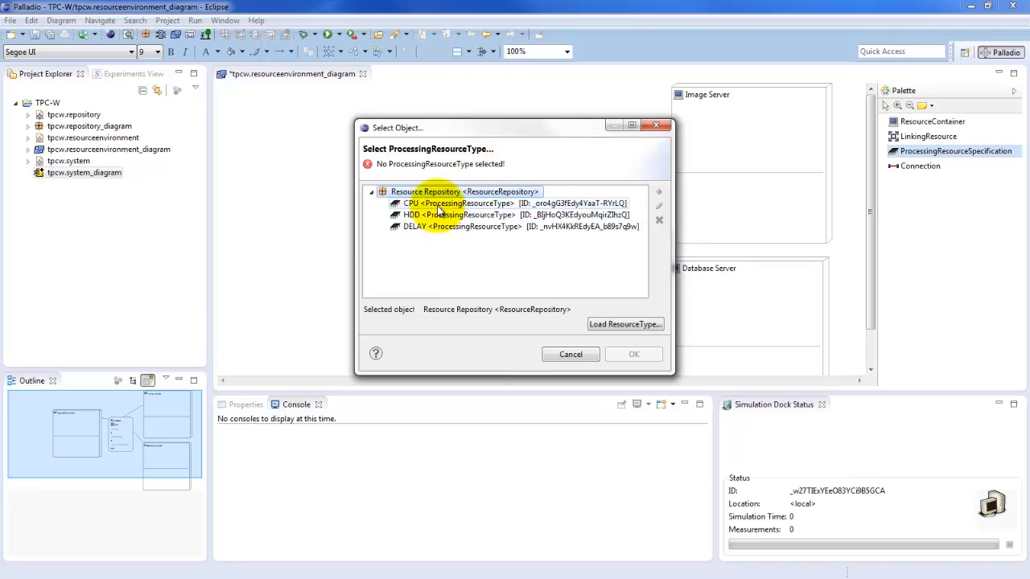
left_click(438, 205)
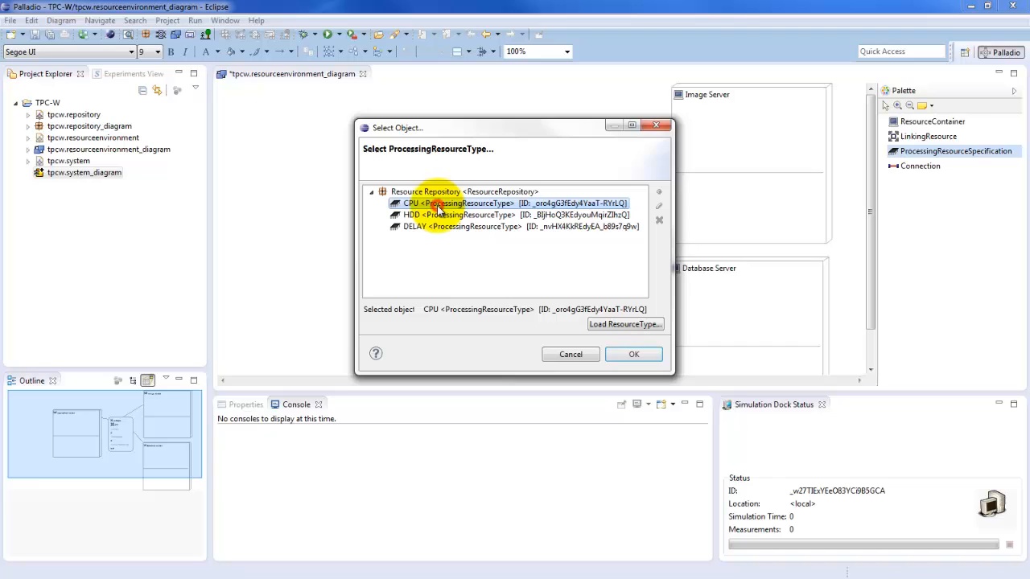
left_click(635, 354)
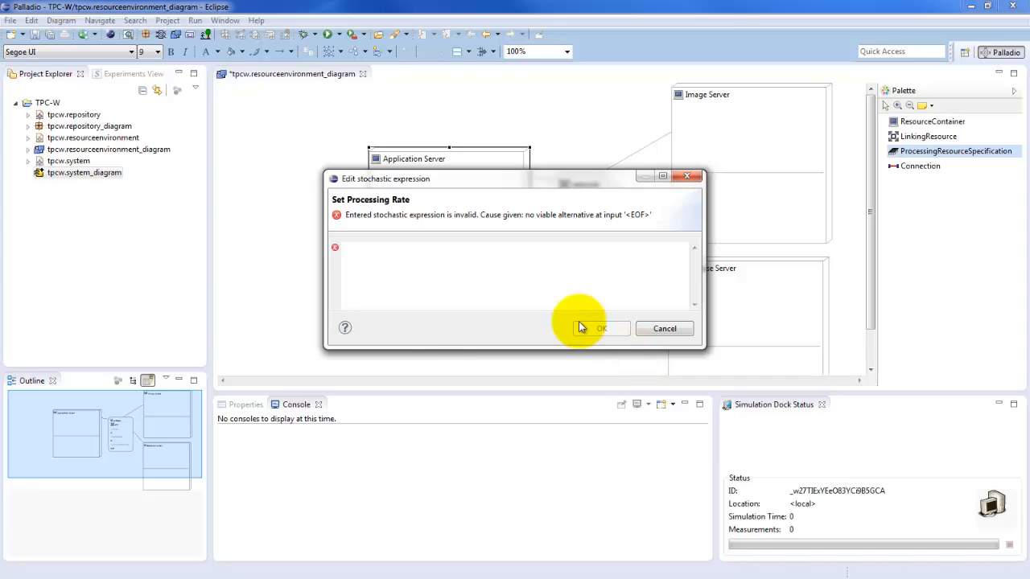
left_click(517, 285)
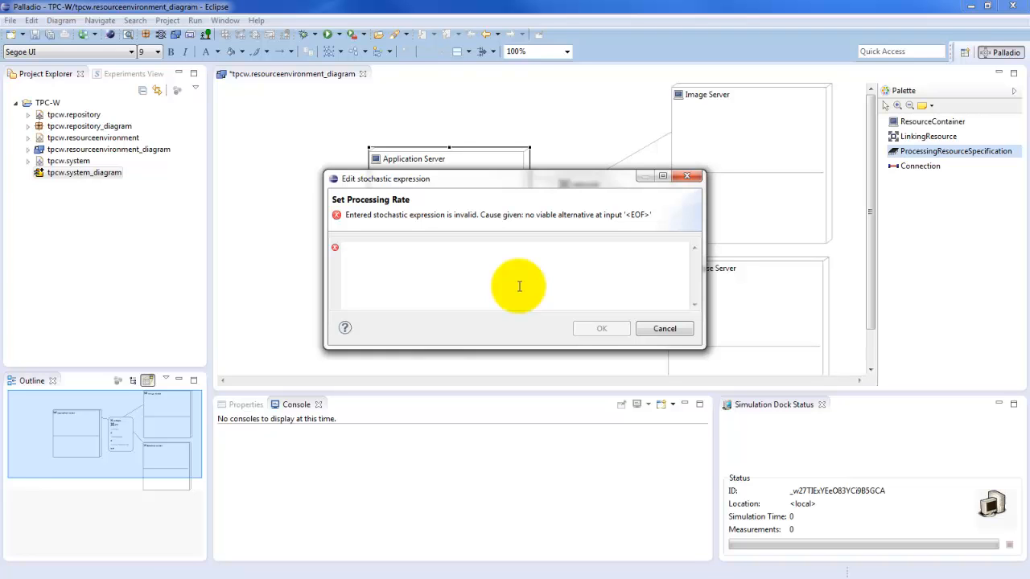
type("1")
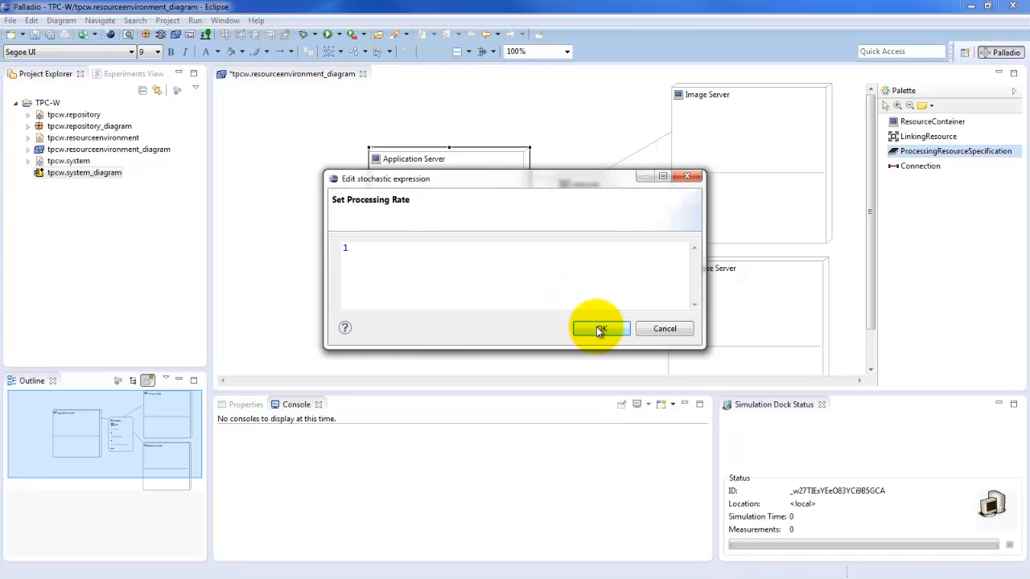
left_click(600, 329)
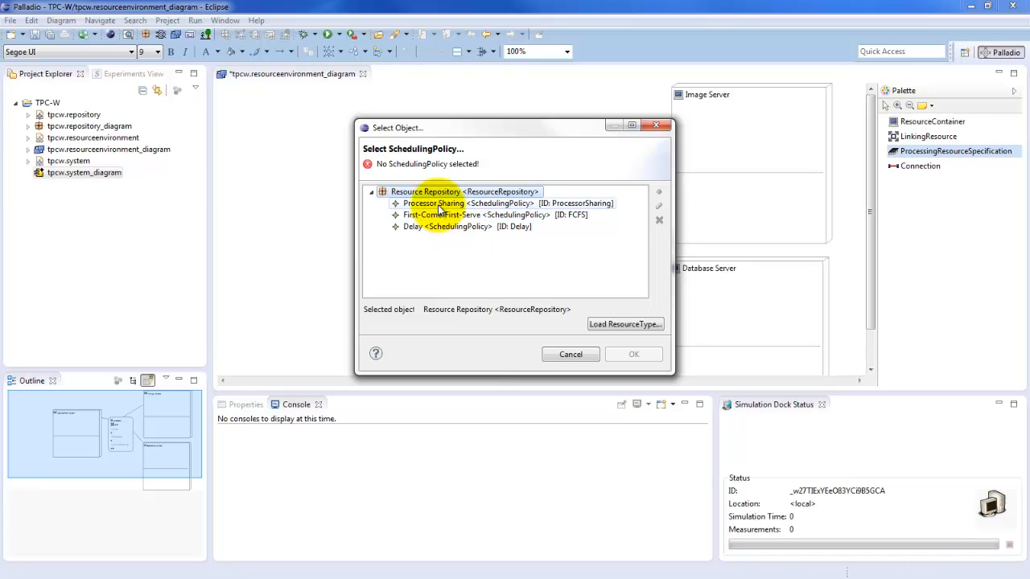
- Choose Processor Sharing as the scheduling policy for the Application Server's CPU
left_click(415, 228)
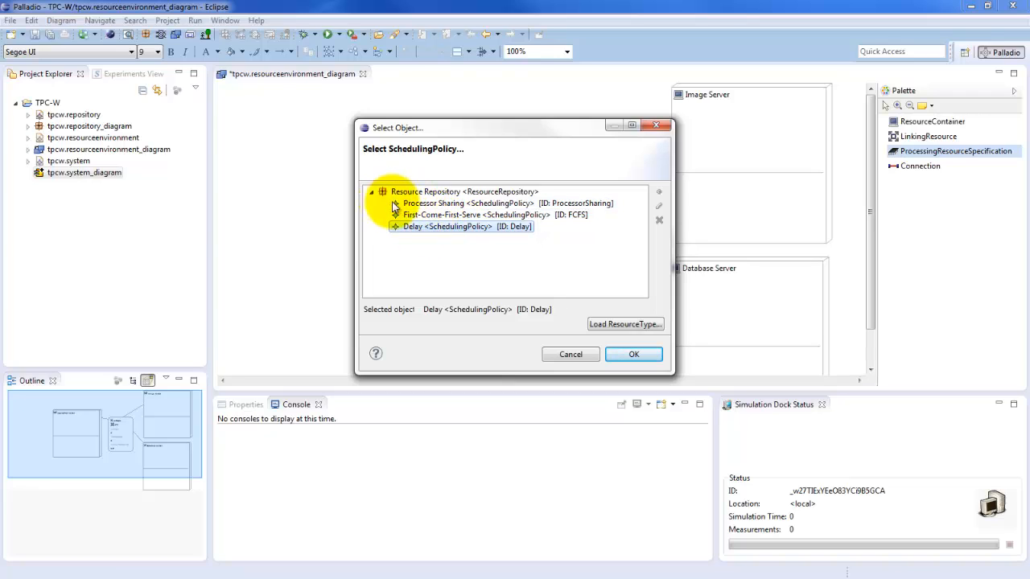
left_click(434, 215)
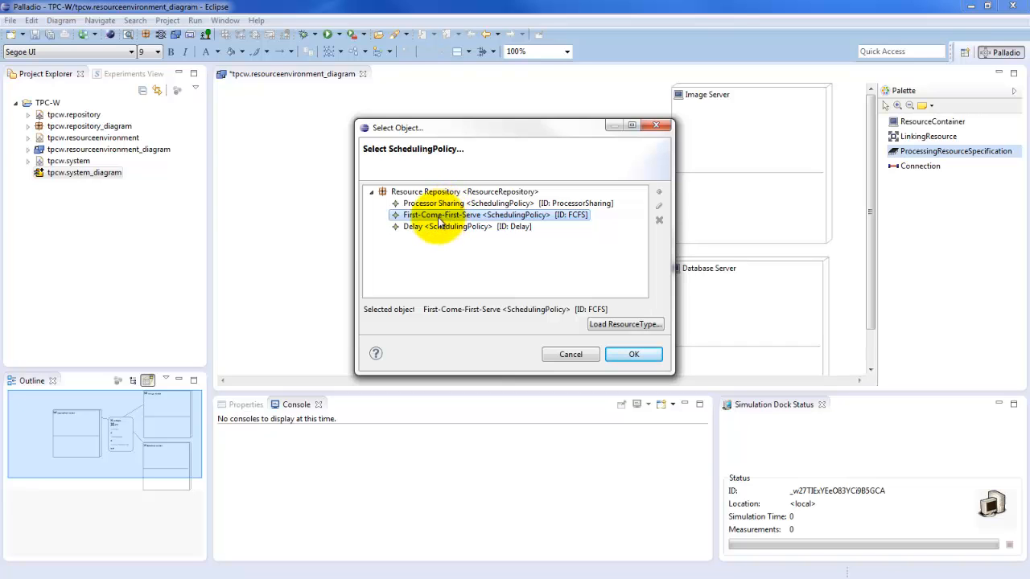
left_click(429, 203)
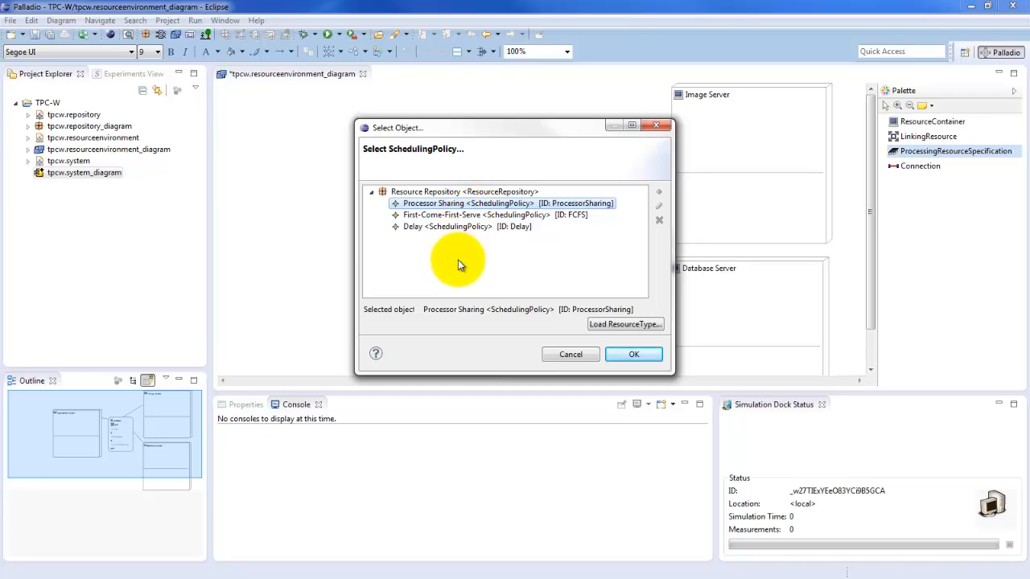
left_click(635, 356)
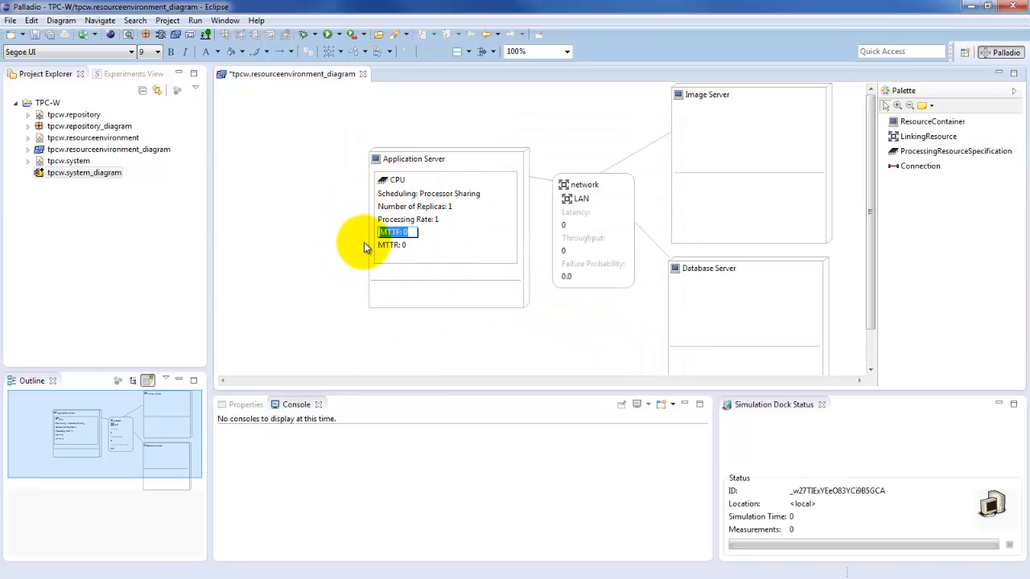
- Save the resource environment diagram with the Application Server's CPU specification and close it
left_click(364, 227)
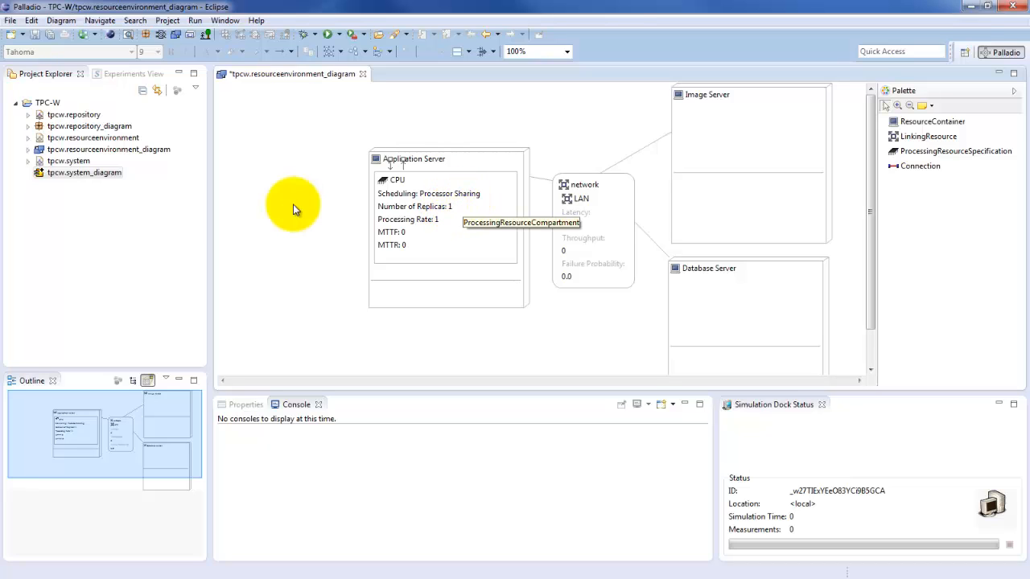
mouse_move(294, 208)
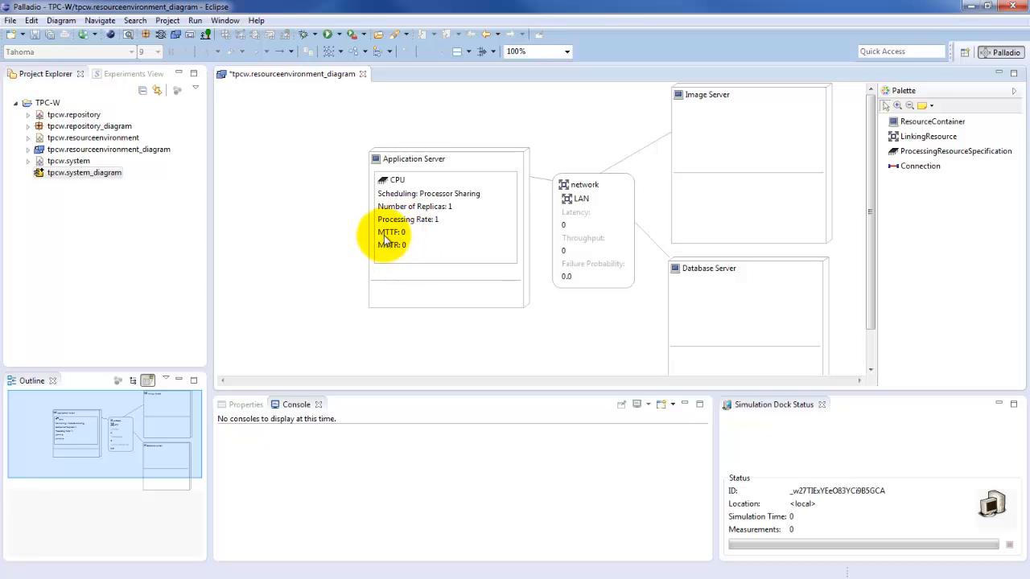
mouse_move(328, 197)
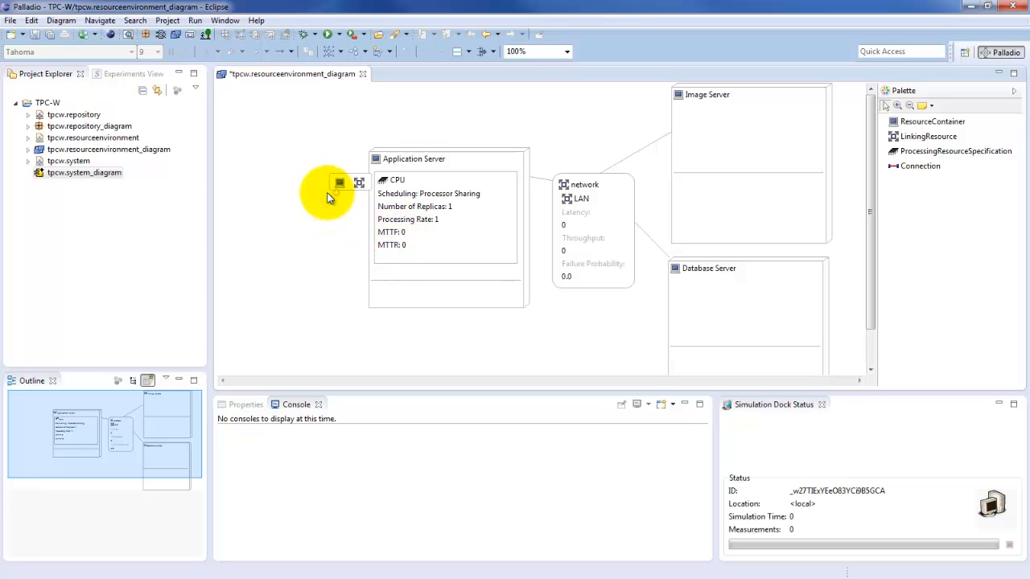
key("ctrl+s")
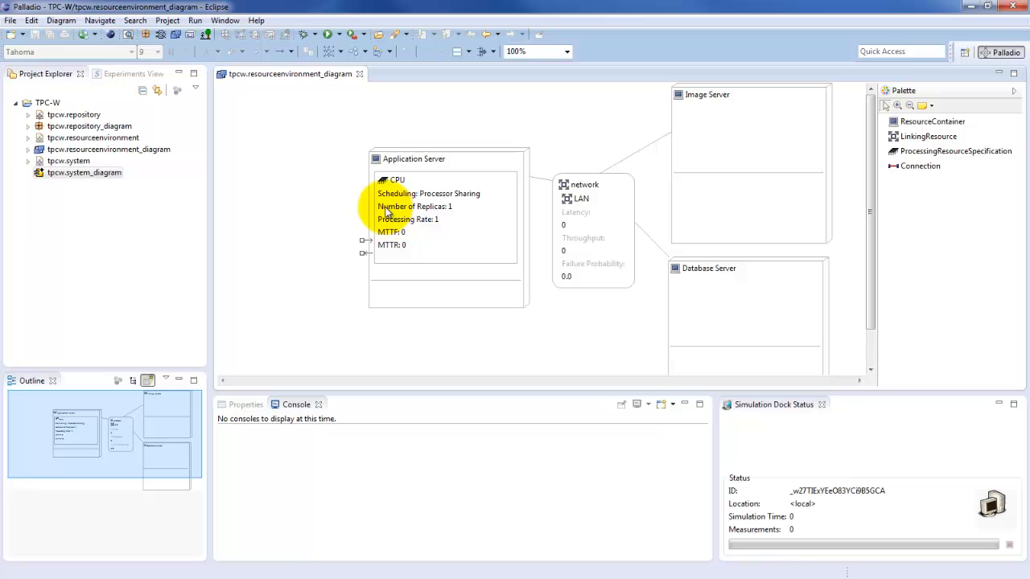
left_click(417, 193)
left_click(285, 204)
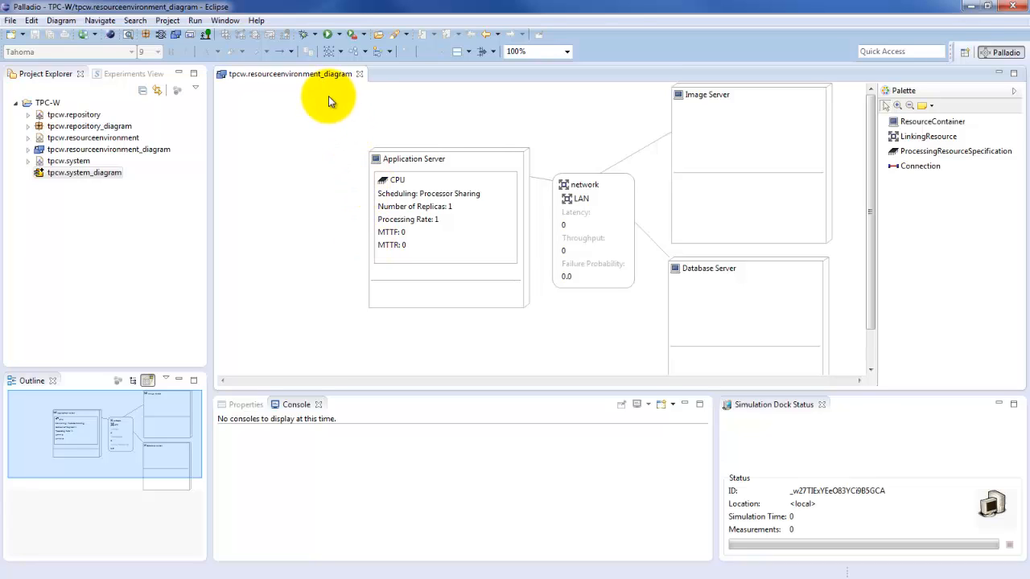
left_click(360, 75)
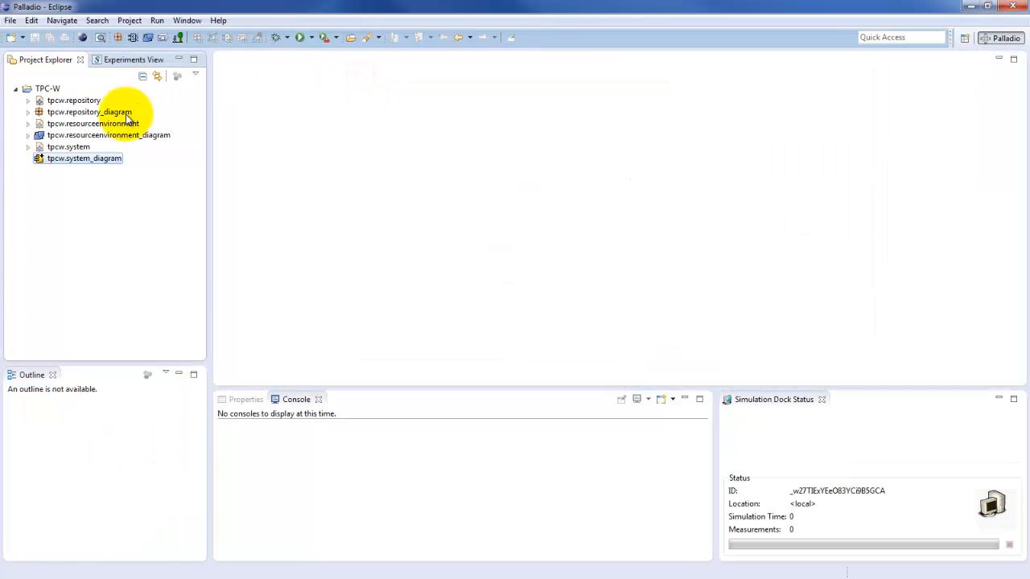
- Start a new allocation diagram in the TPC-W project and name its diagram file tpcw.allocation_diagram
left_click(165, 39)
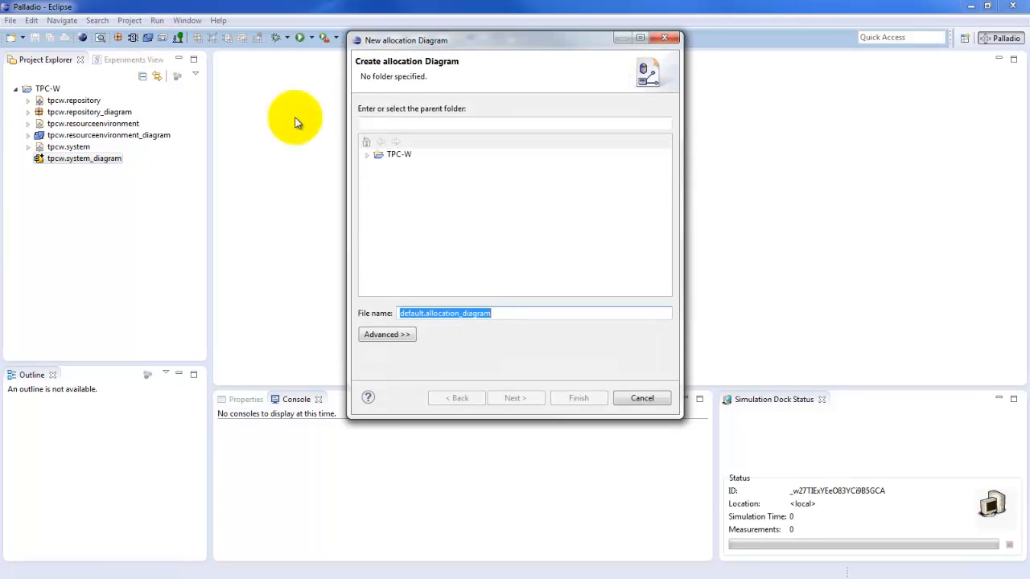
left_click(384, 153)
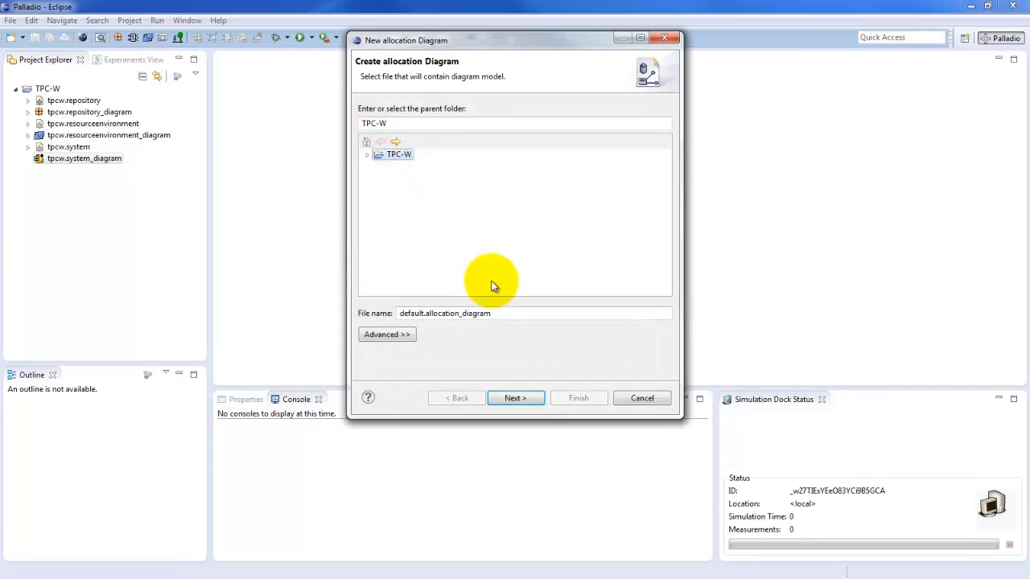
left_click(418, 315)
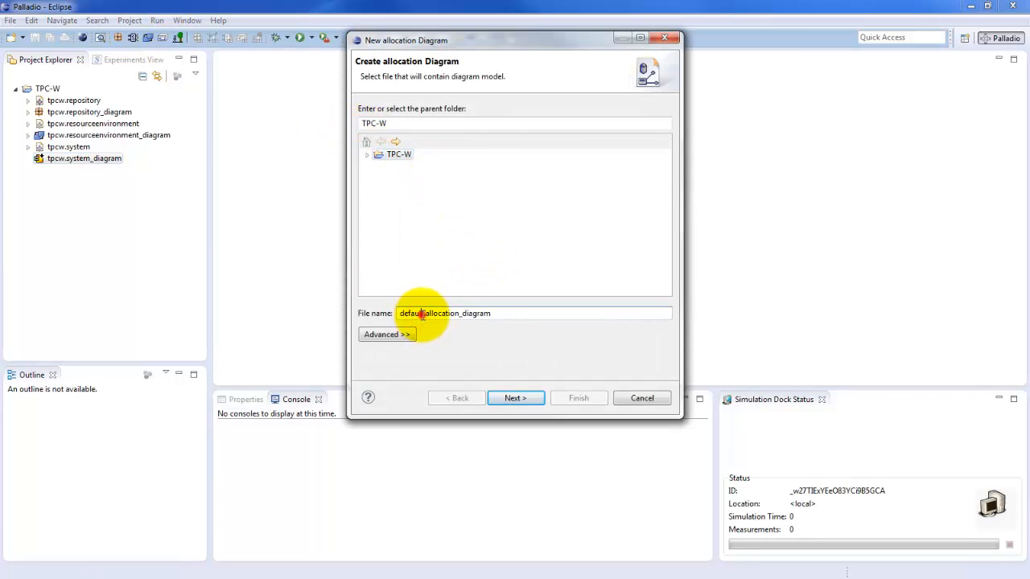
left_click_drag(421, 314, 364, 313)
key("BackSpace")
key("Delete")
key("Delete")
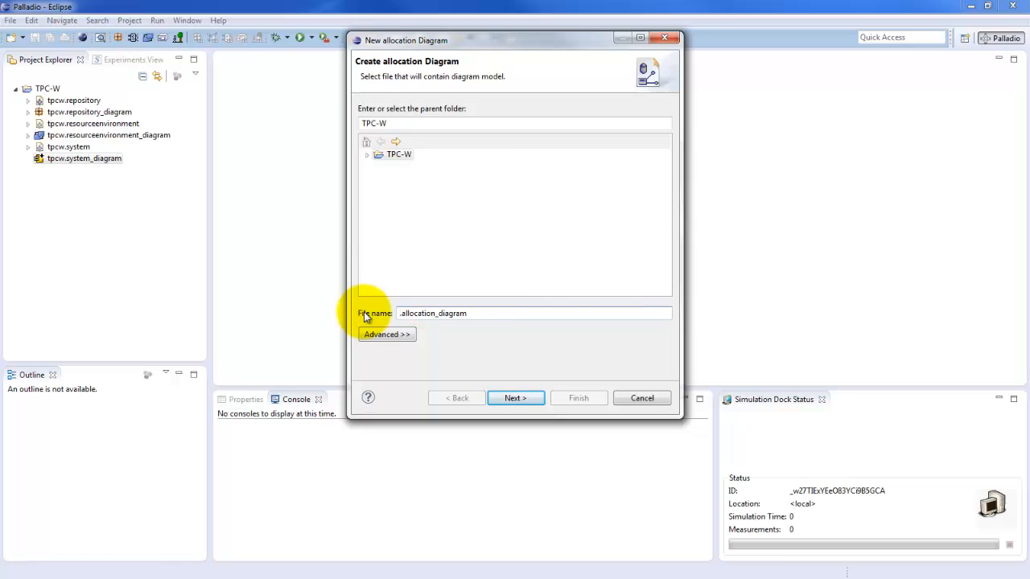
type("tpcw.")
left_click(516, 398)
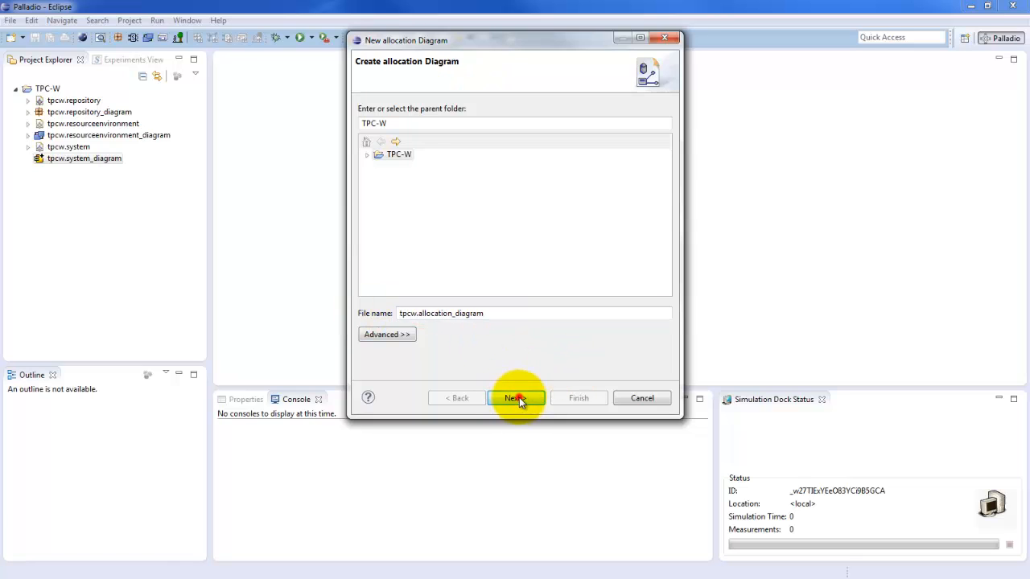
- Store the allocation domain model in the TPC-W project under the file name tpcw.allocation
left_click(390, 154)
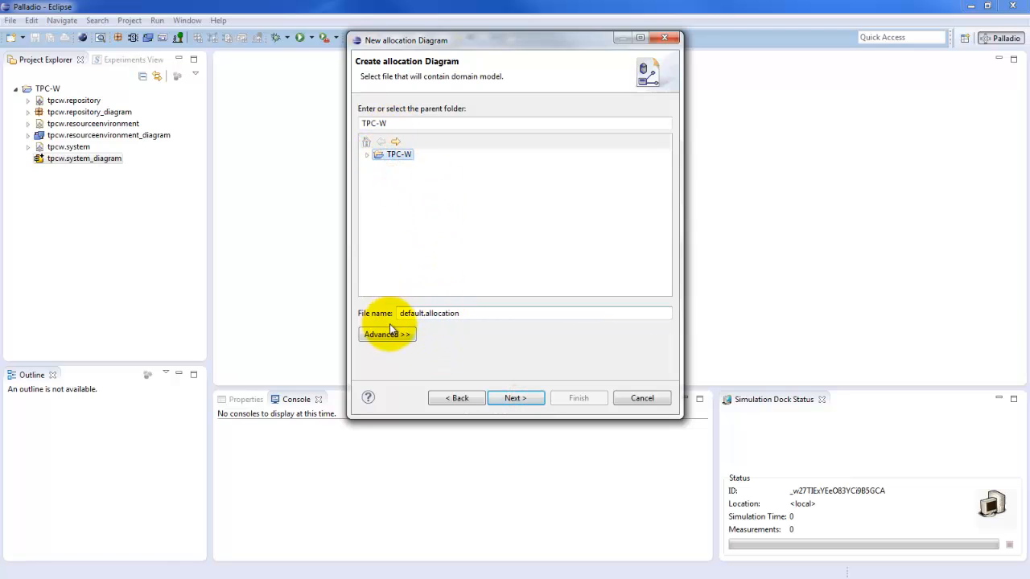
left_click_drag(423, 312, 346, 320)
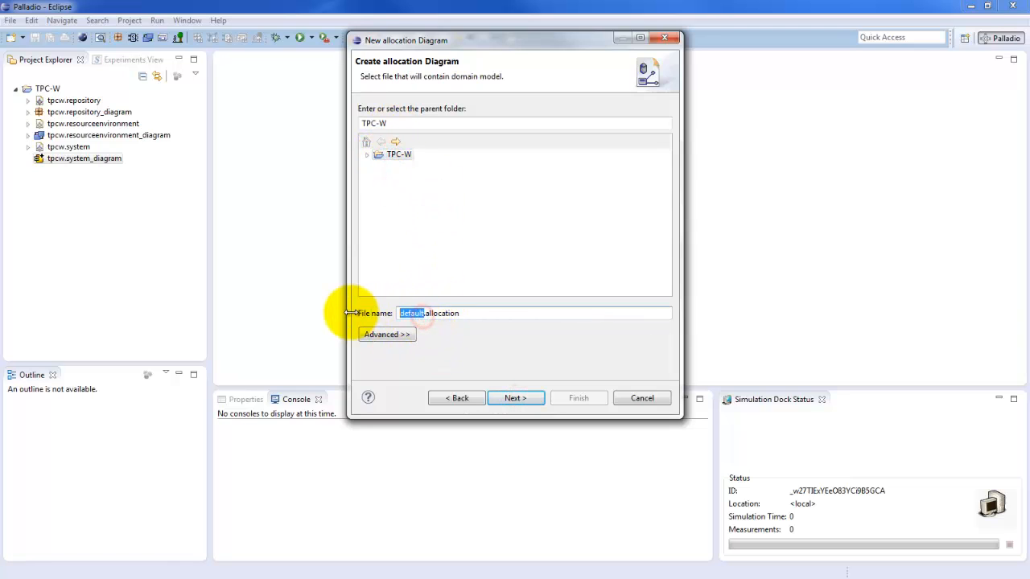
type("tpcw")
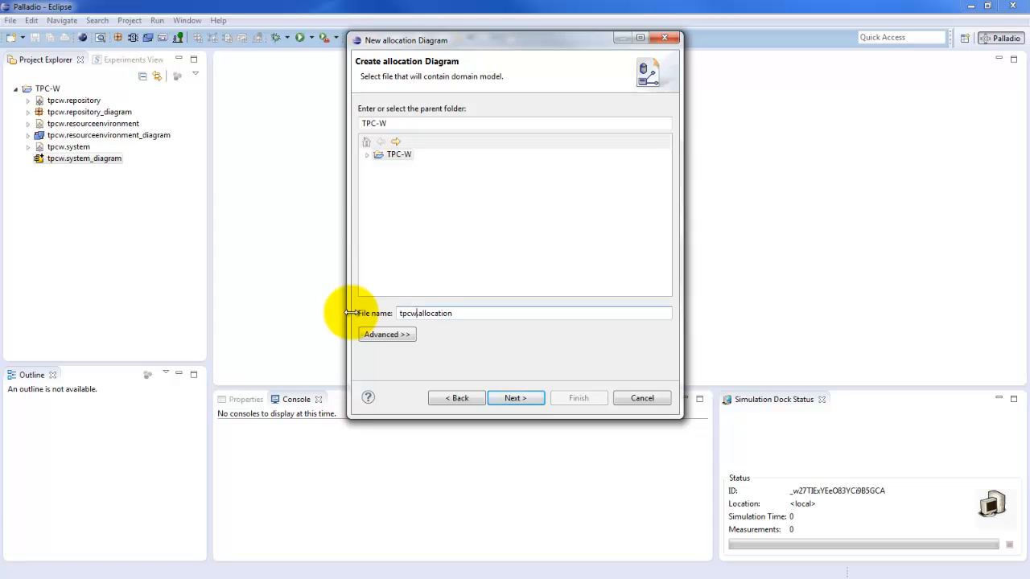
left_click(518, 399)
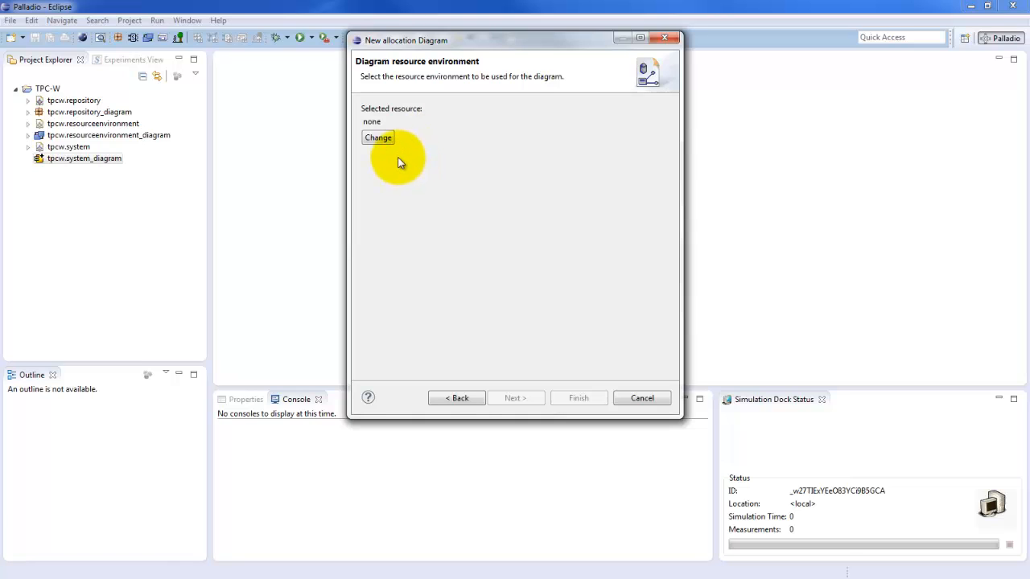
- Choose tpcw.resourceenvironment from the workspace as the resource environment for the allocation diagram
left_click(378, 139)
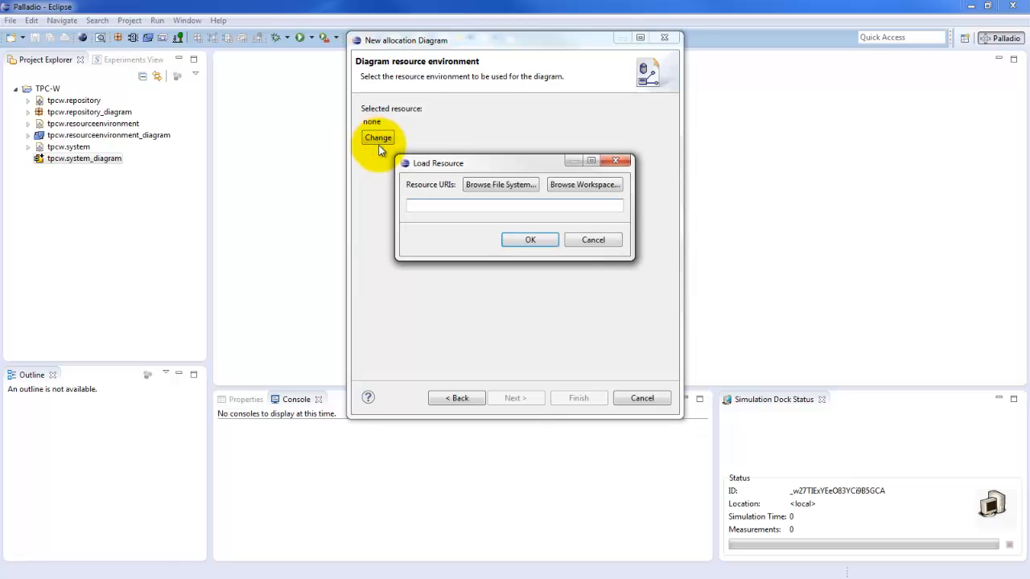
left_click(604, 185)
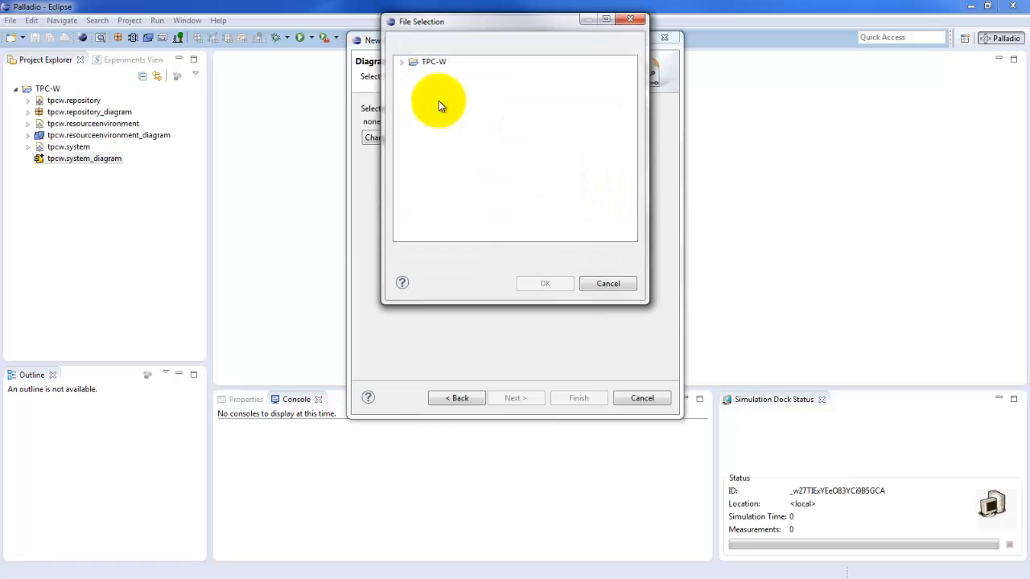
left_click(399, 63)
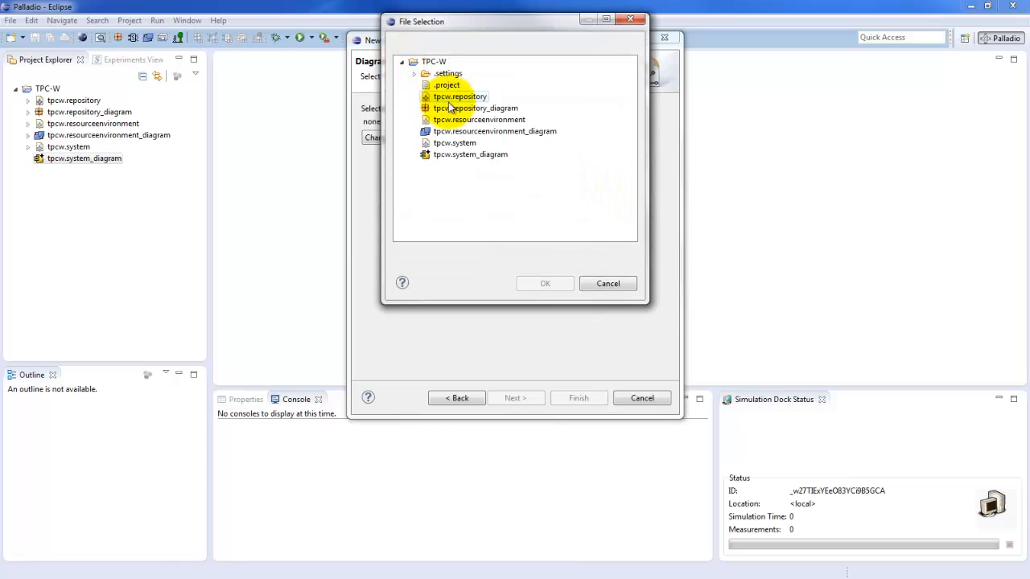
left_click(476, 120)
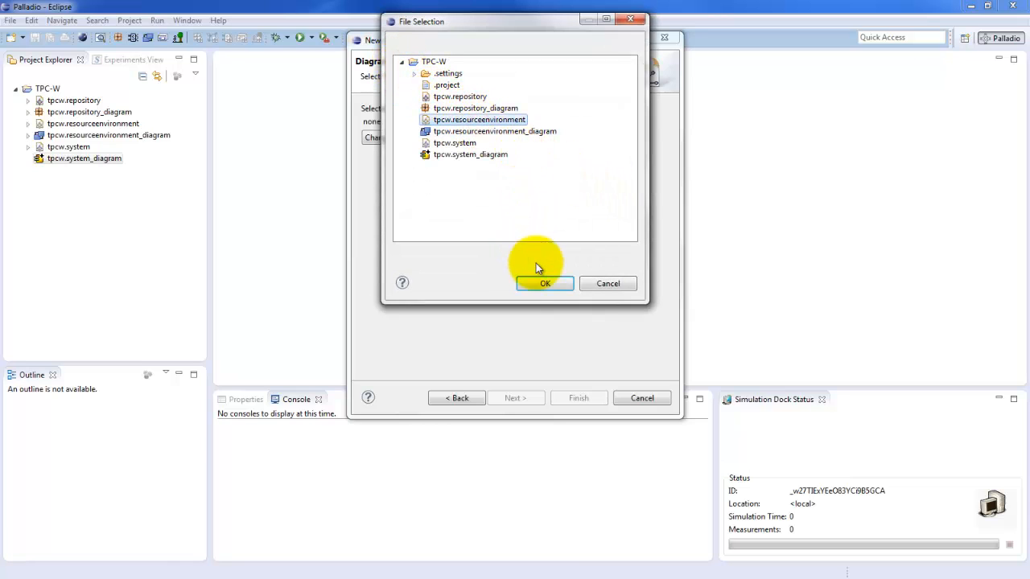
left_click(546, 284)
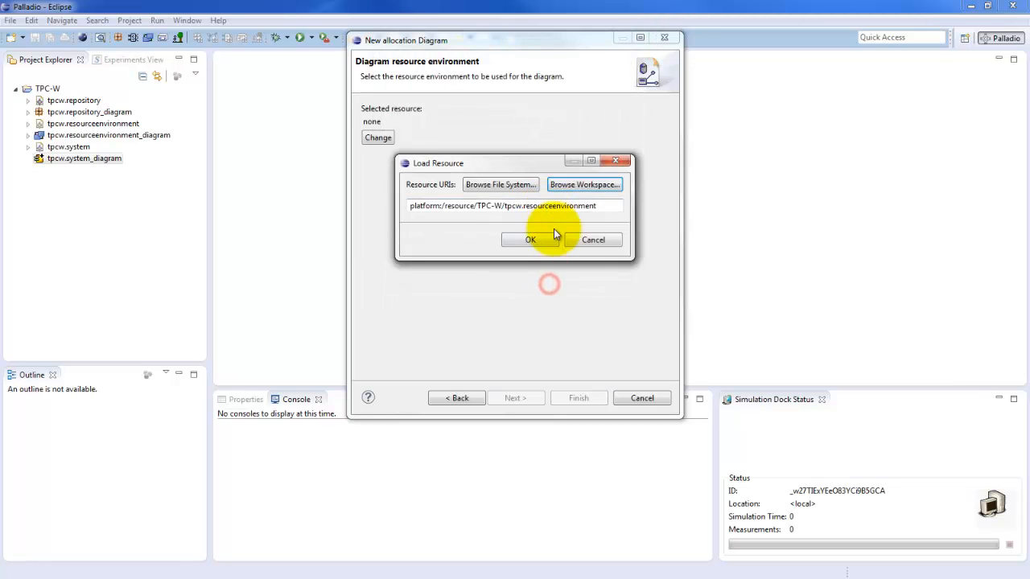
left_click(554, 243)
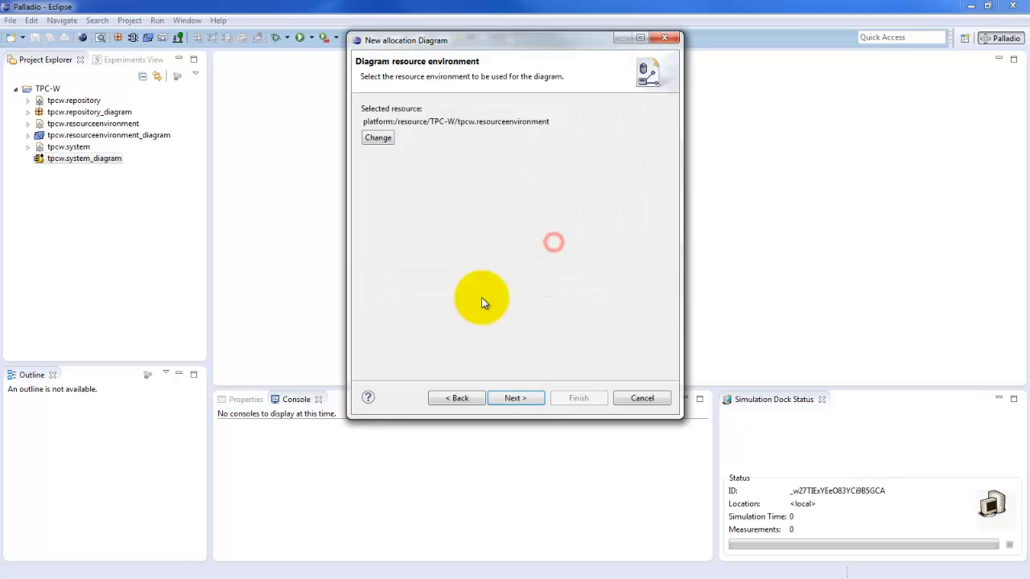
left_click(521, 397)
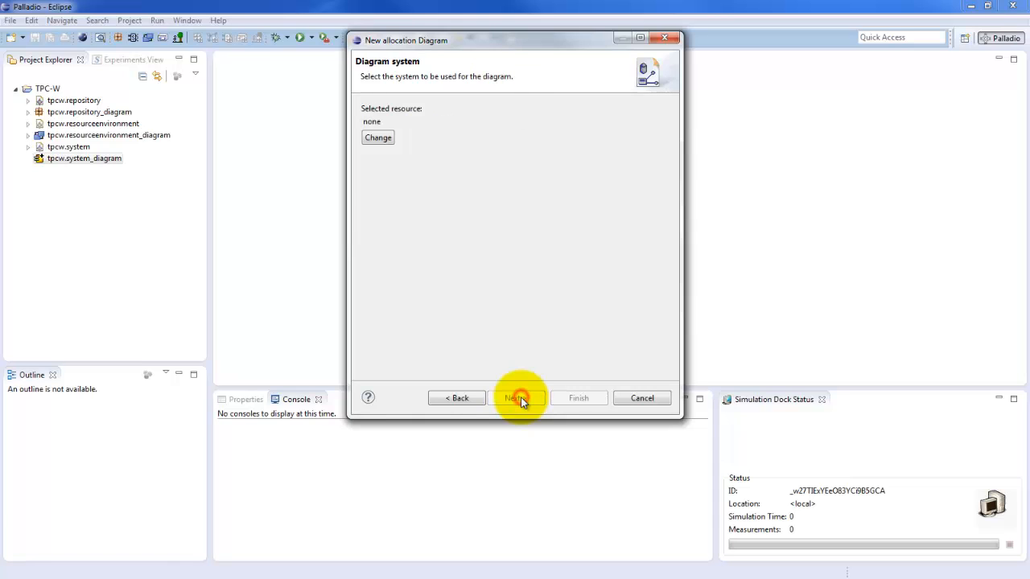
- Choose tpcw.system from the workspace as the system for the allocation diagram and finish creating it
left_click(379, 138)
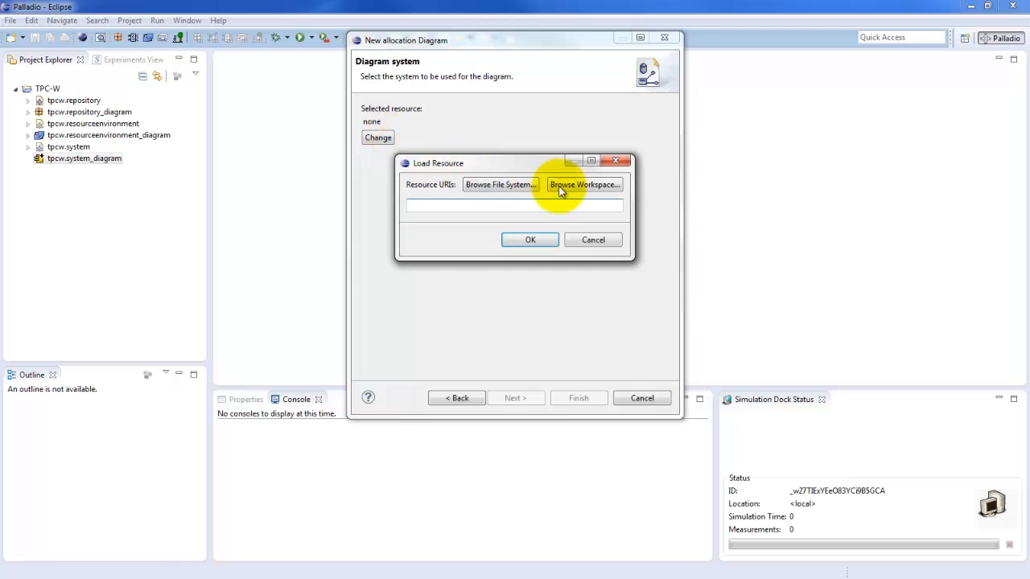
left_click(569, 187)
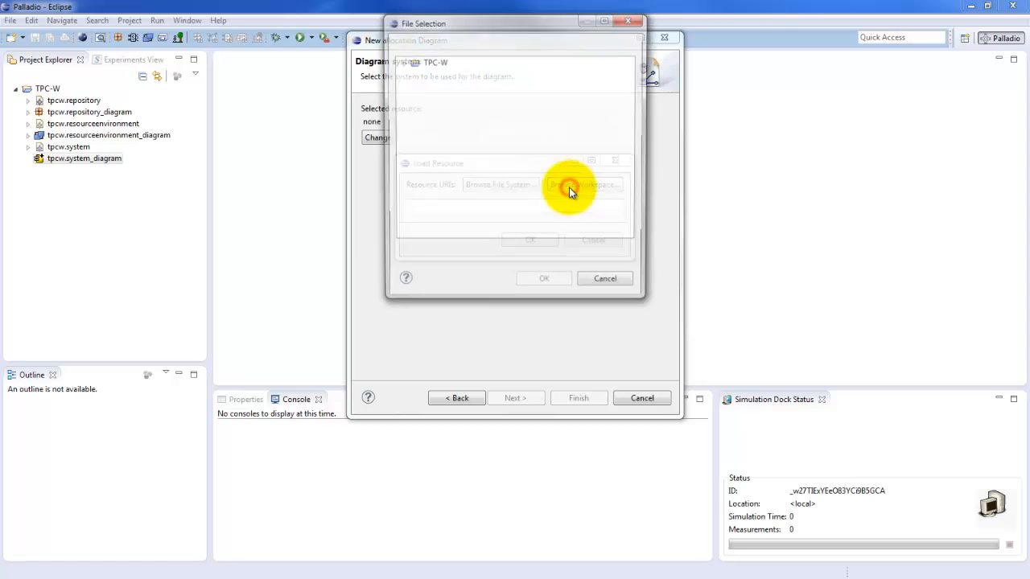
left_click(401, 62)
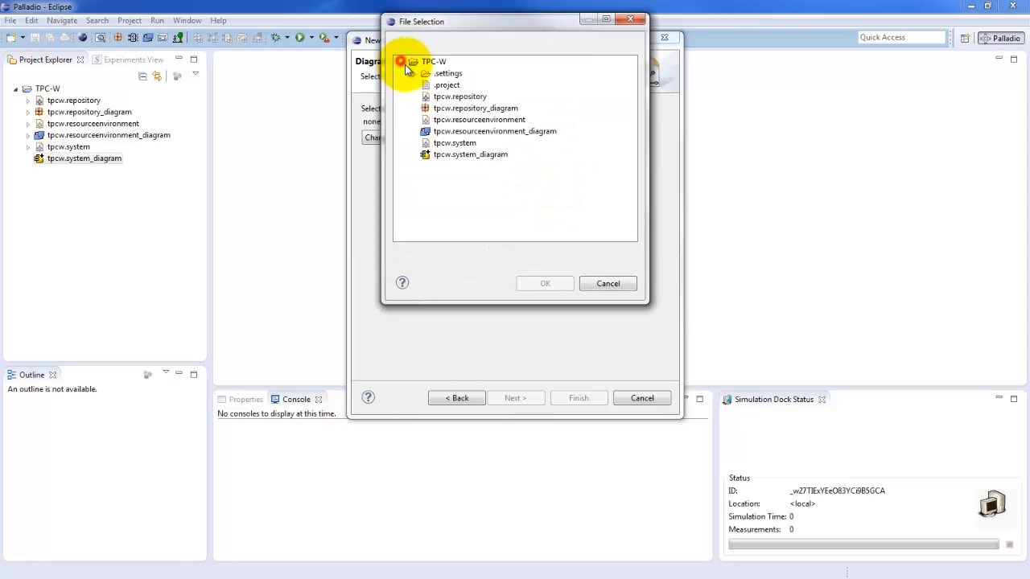
left_click(469, 145)
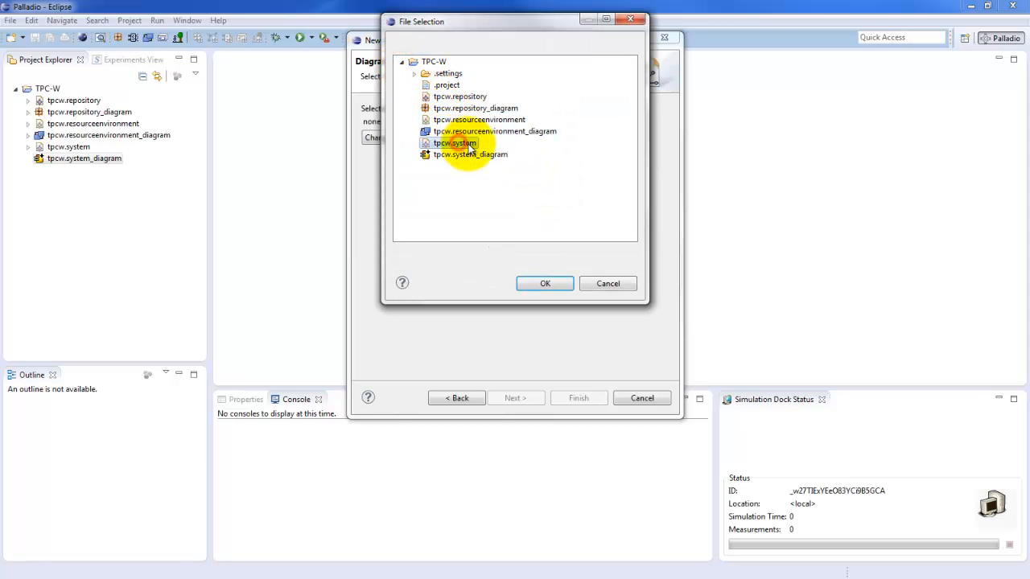
left_click(547, 282)
left_click(544, 241)
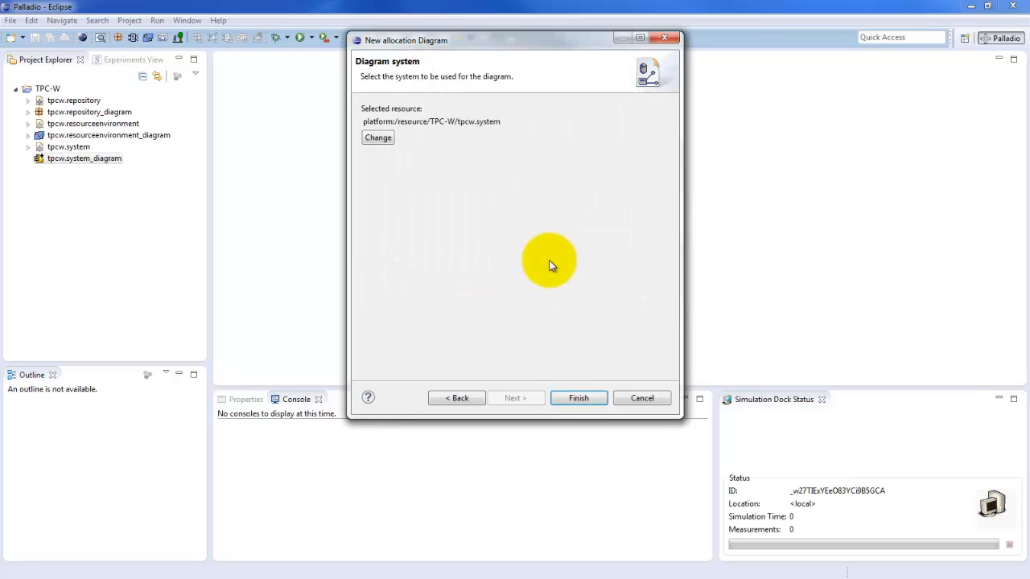
left_click(586, 400)
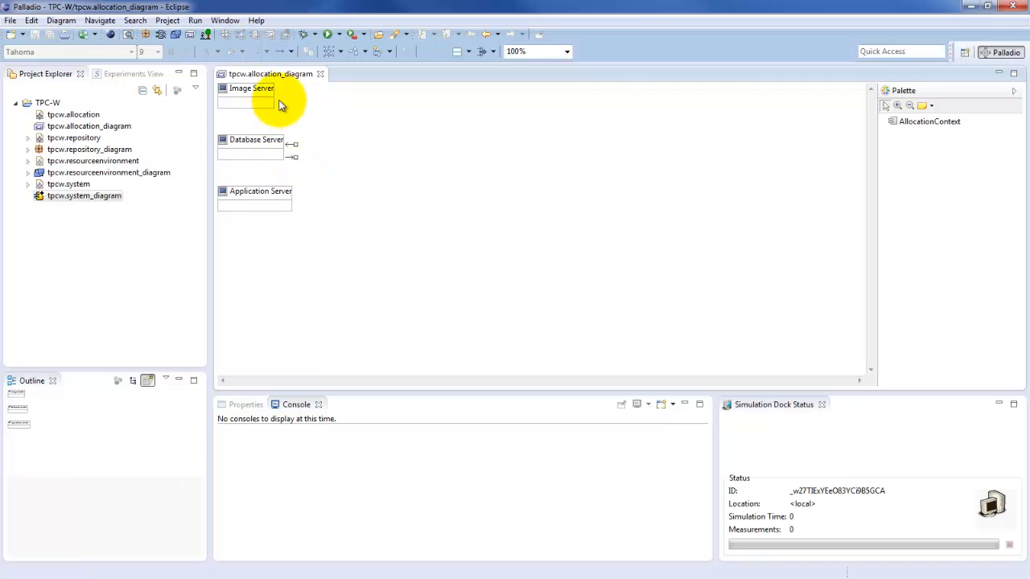
- Spread out and enlarge the containers, with Image Server above Database Server and Application Server opposite them, and save the diagram
left_click_drag(265, 98, 639, 132)
left_click_drag(256, 140, 620, 209)
left_click_drag(273, 196, 432, 234)
left_click_drag(635, 211, 678, 295)
left_click(634, 120)
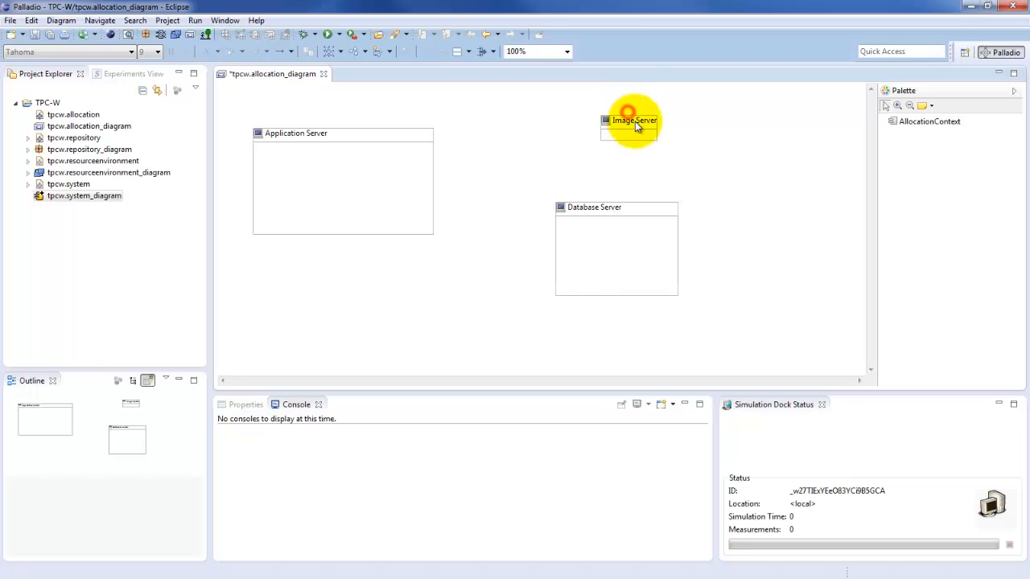
left_click_drag(635, 126, 678, 176)
key("ctrl+s")
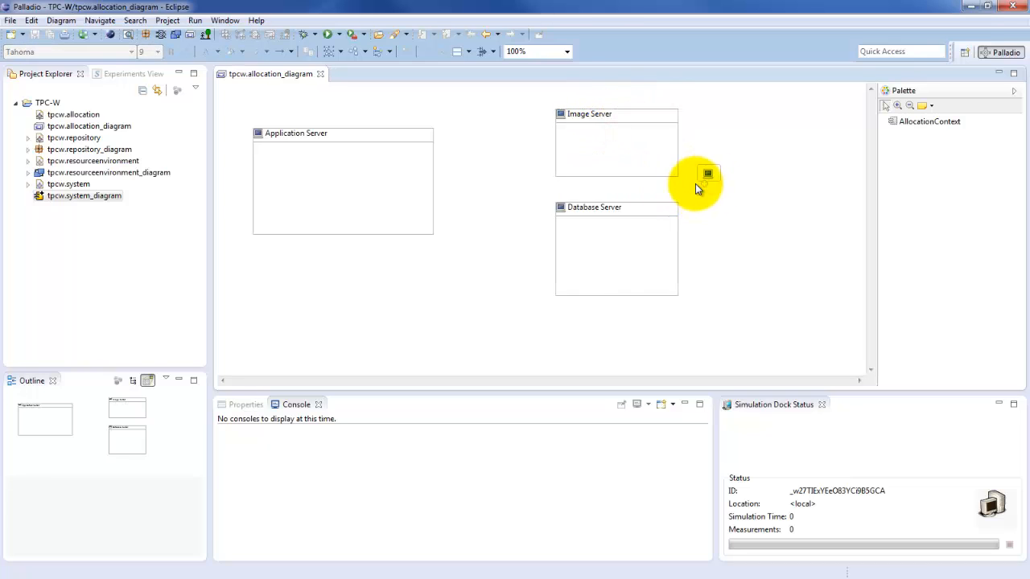
- Add an AllocationContext to the Application Server container and assign it Assembly_HomePage from TPCWSystem
left_click(941, 129)
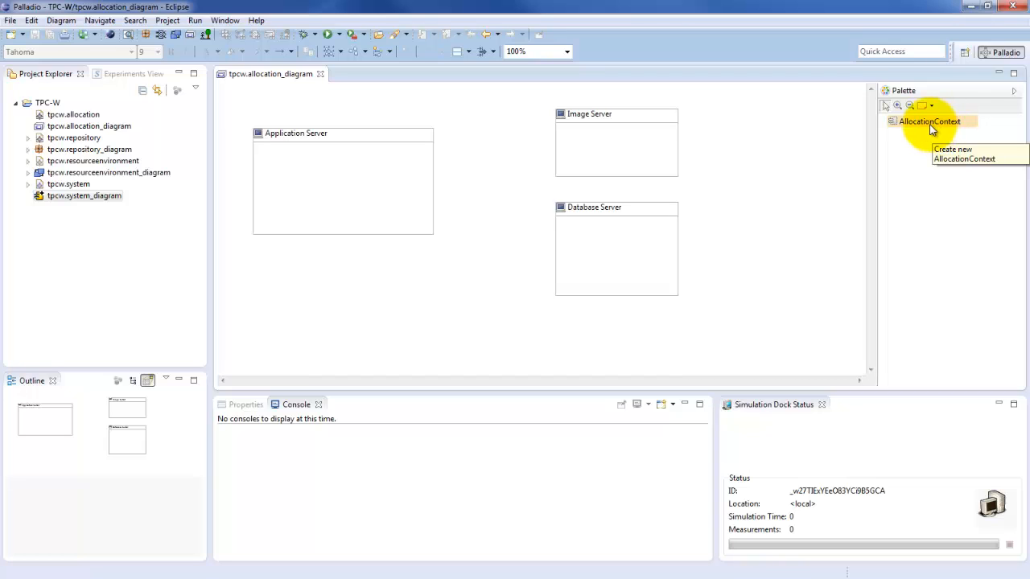
left_click(930, 123)
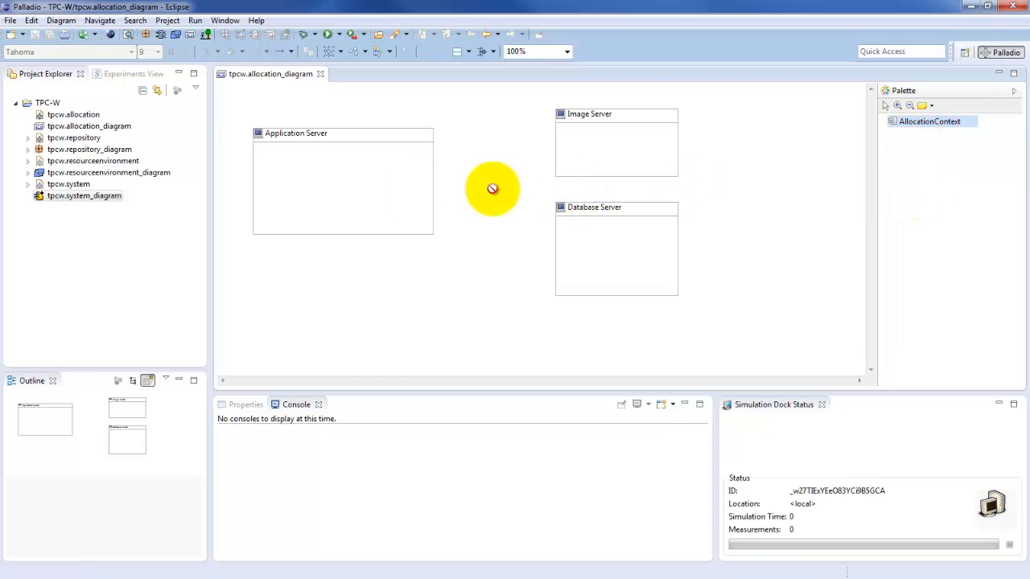
left_click(291, 176)
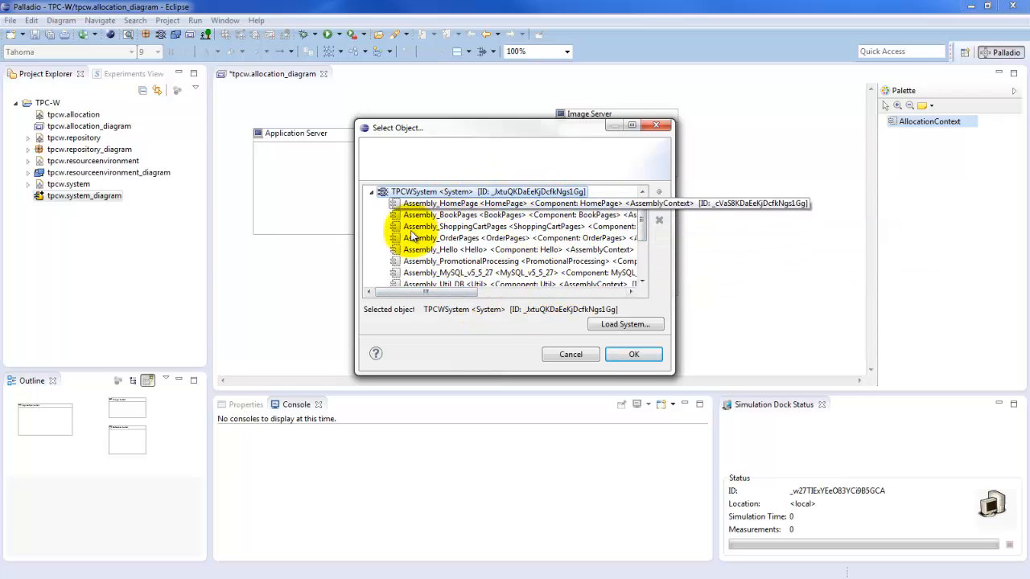
scroll(650, 226, "down", 1)
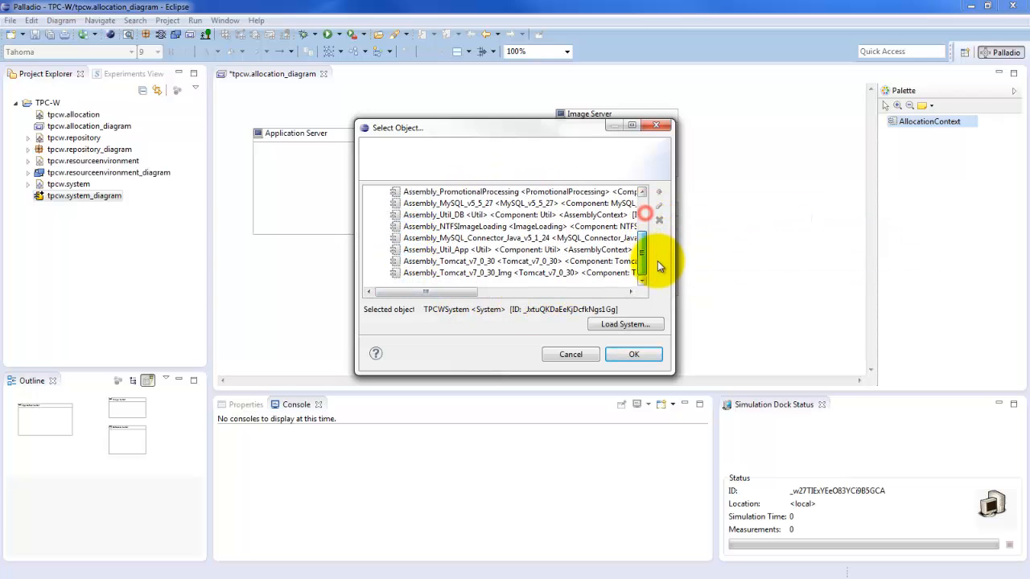
scroll(656, 215, "up", 1)
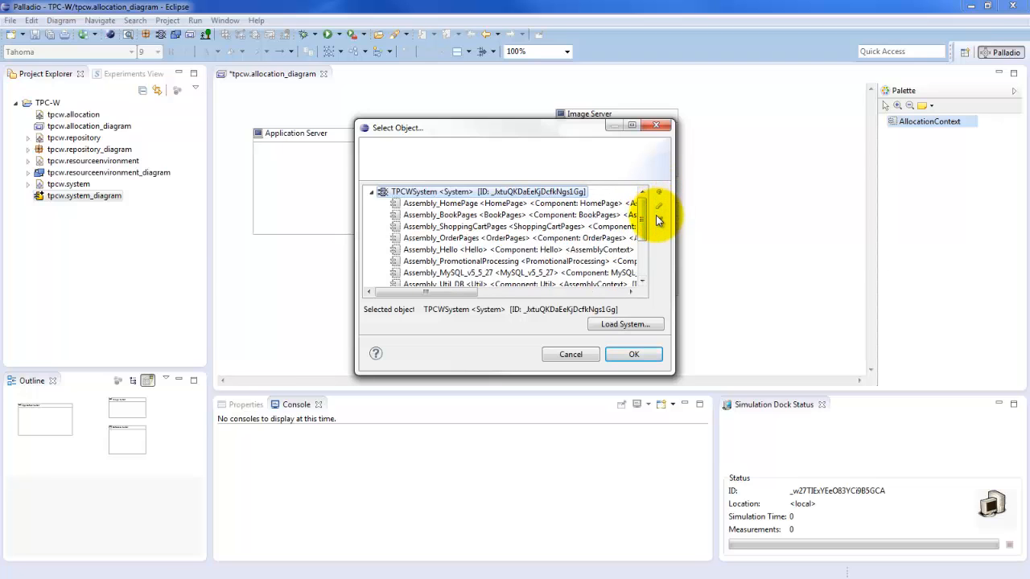
left_click(451, 205)
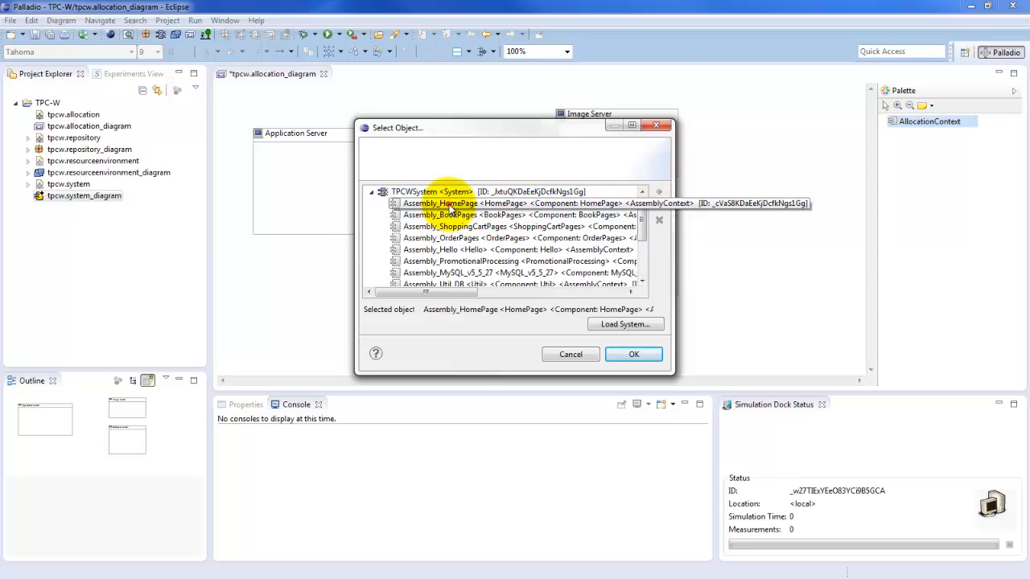
left_click(633, 355)
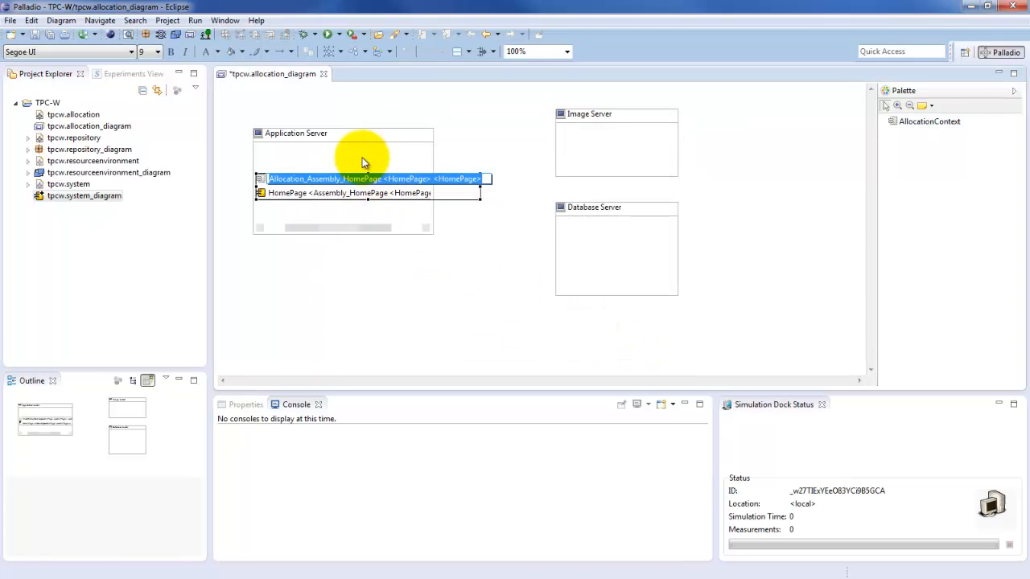
- Widen and heighten the Application Server container so the HomePage allocation fits with room for another one below it
left_click(362, 157)
left_click_drag(435, 179, 532, 177)
left_click(473, 286)
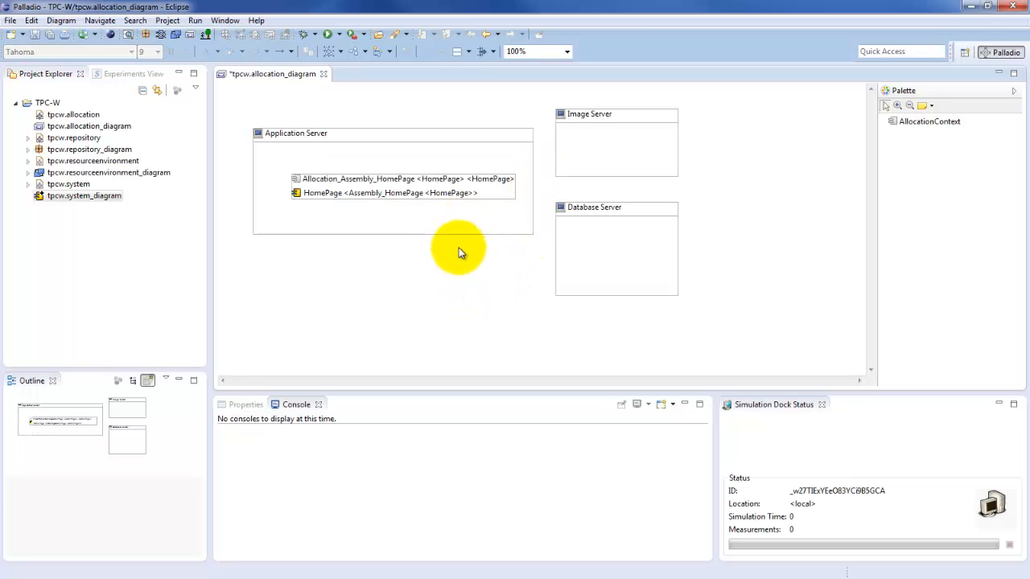
left_click(427, 234)
left_click_drag(393, 235, 408, 271)
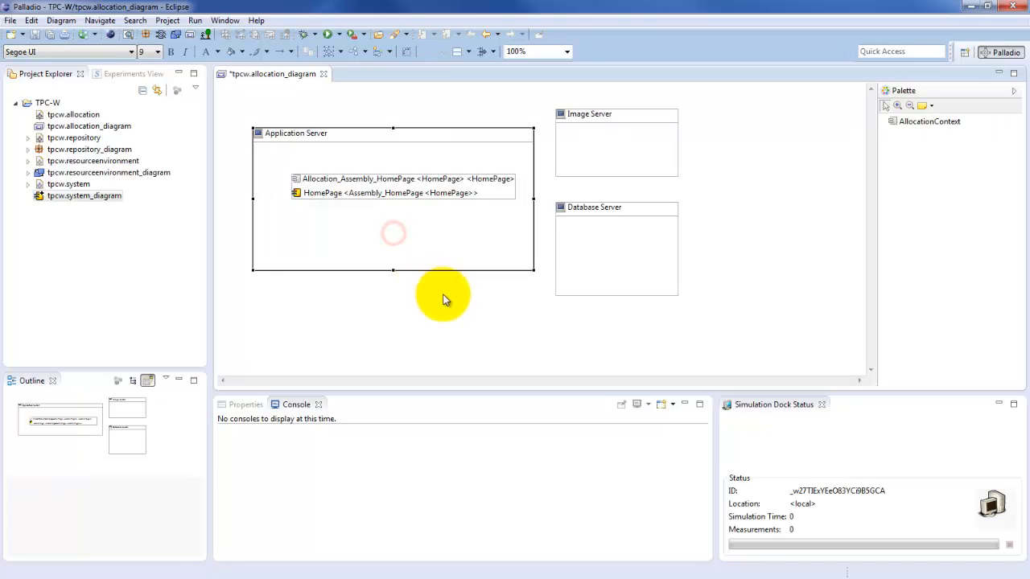
left_click(444, 297)
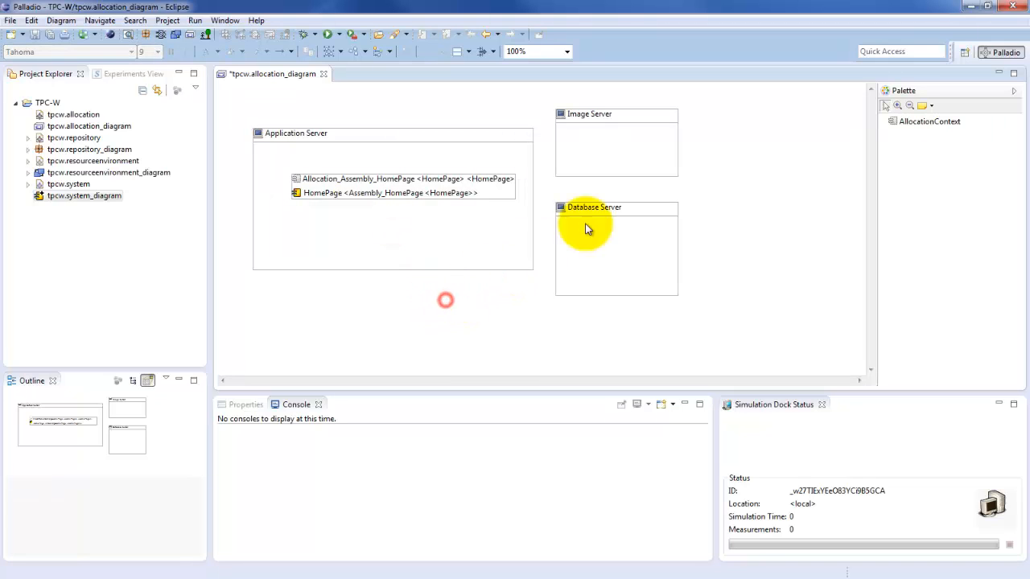
- Add a second AllocationContext below HomePage in Application Server, assign it Assembly_Hello, and save the diagram
left_click(915, 124)
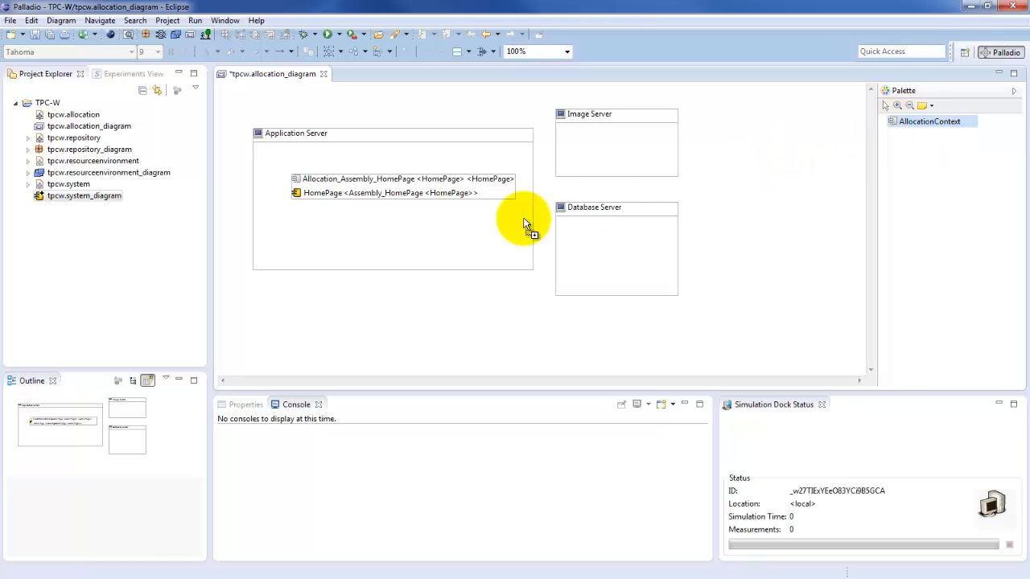
left_click(292, 224)
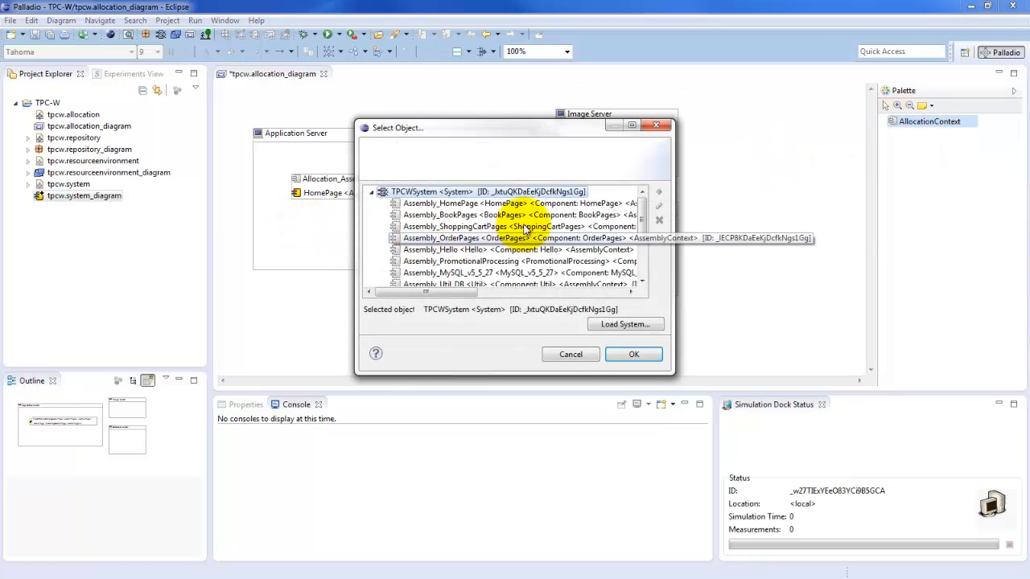
left_click(473, 249)
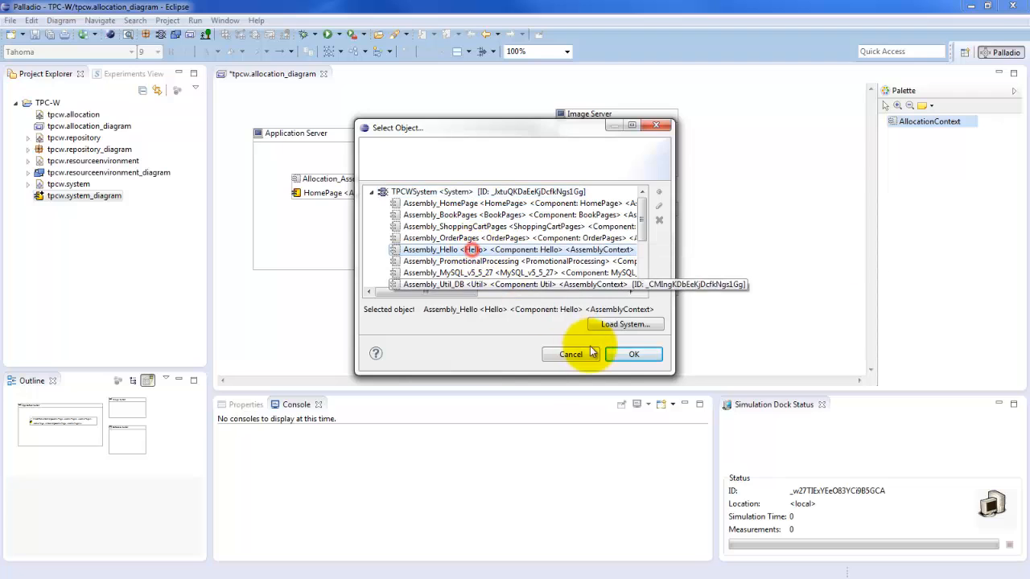
left_click(629, 355)
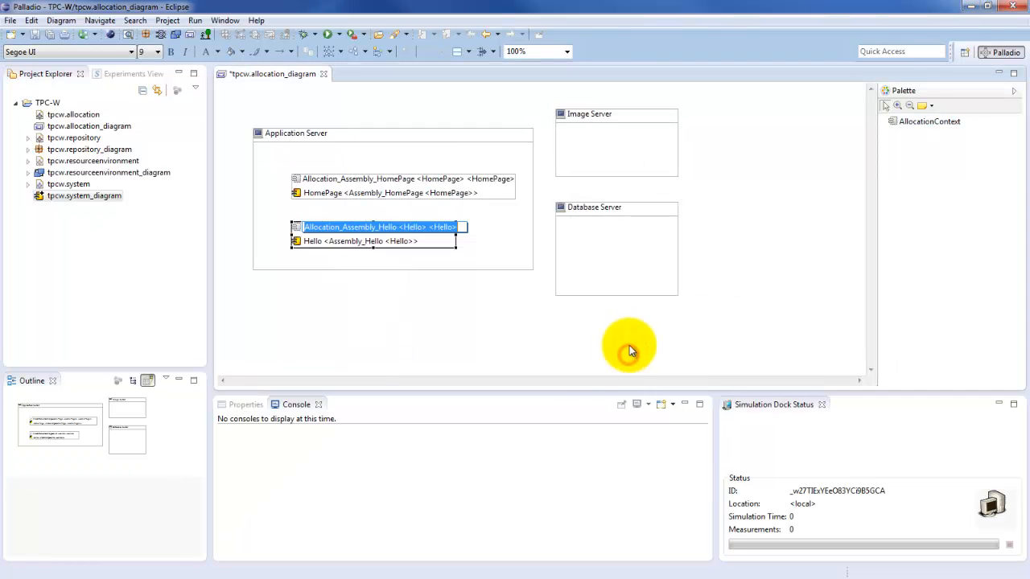
left_click(476, 312)
key("ctrl+s")
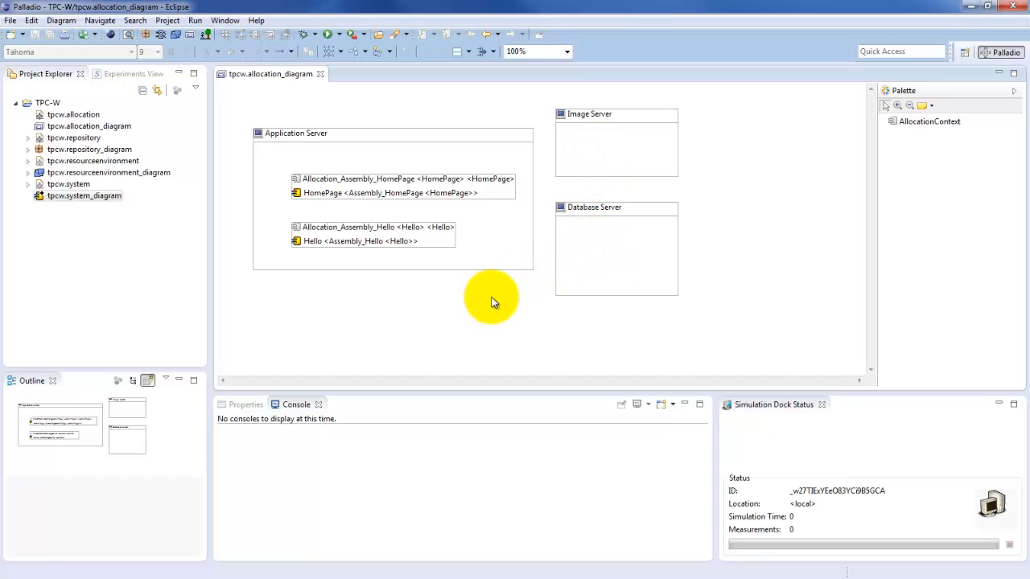
- Close the allocation diagram
mouse_move(493, 302)
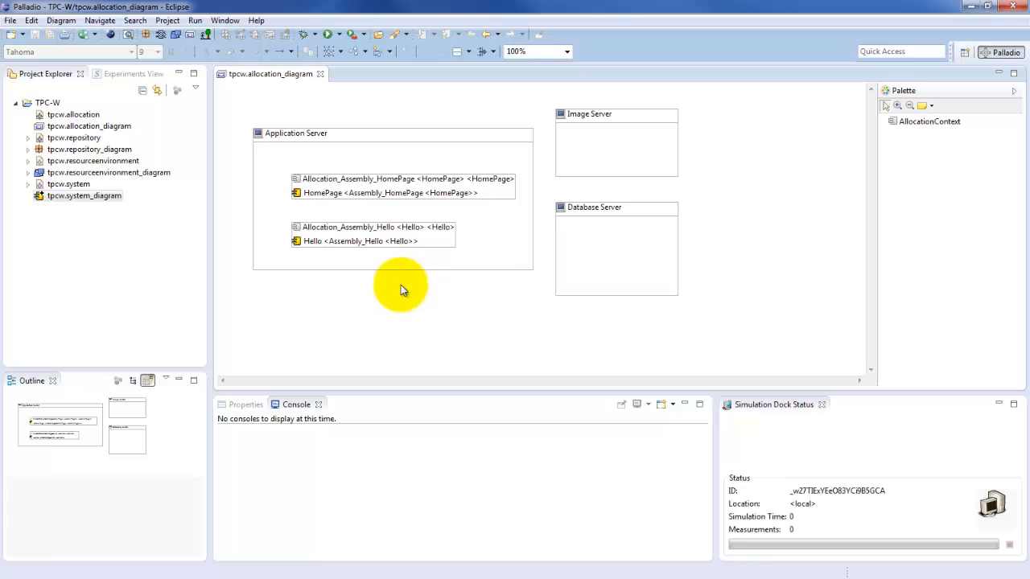
left_click(366, 320)
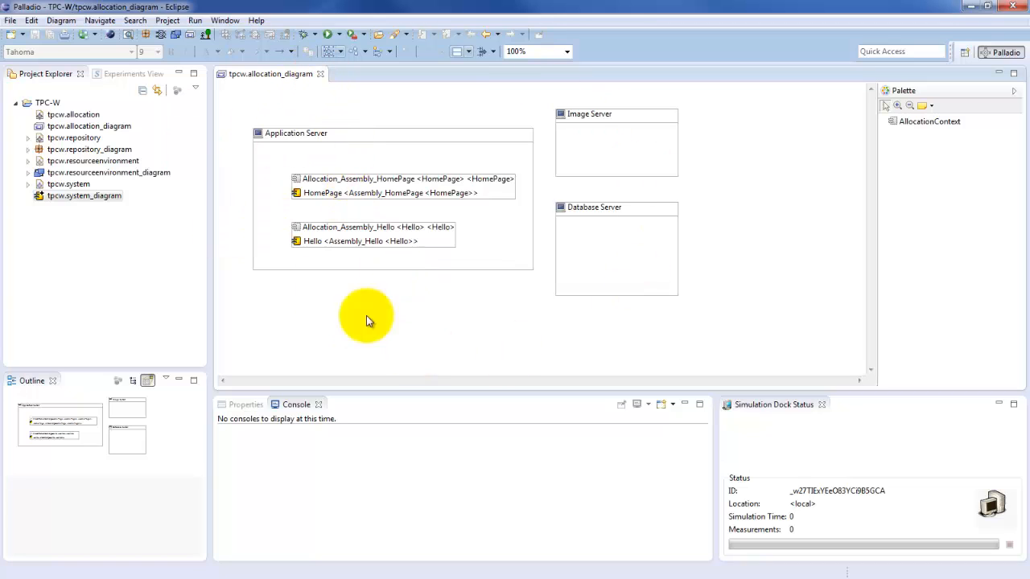
left_click(321, 74)
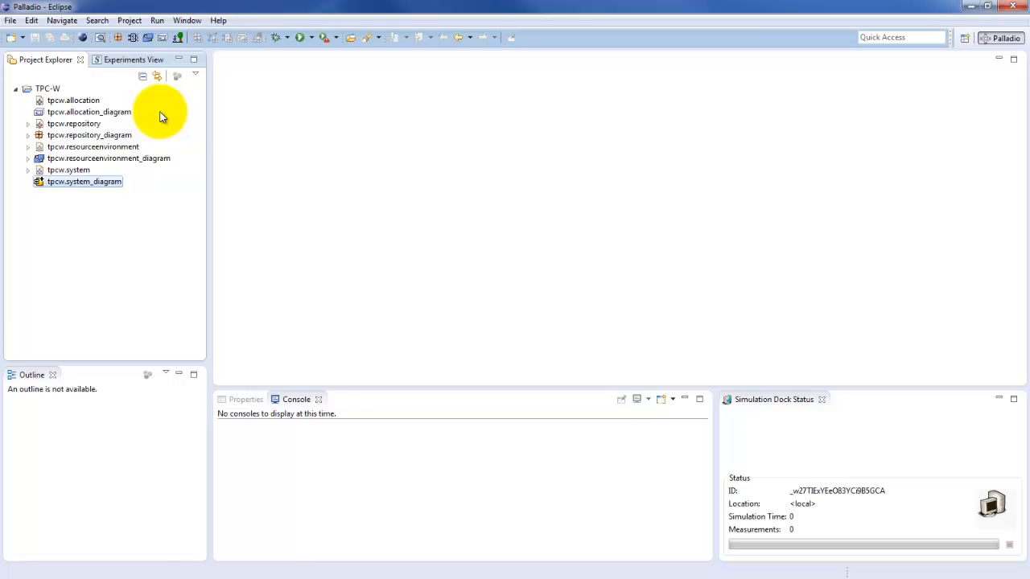
- Start a new PCM usage model diagram in the TPC-W project with the file name tpcw.usagemodel_diagram
left_click(178, 38)
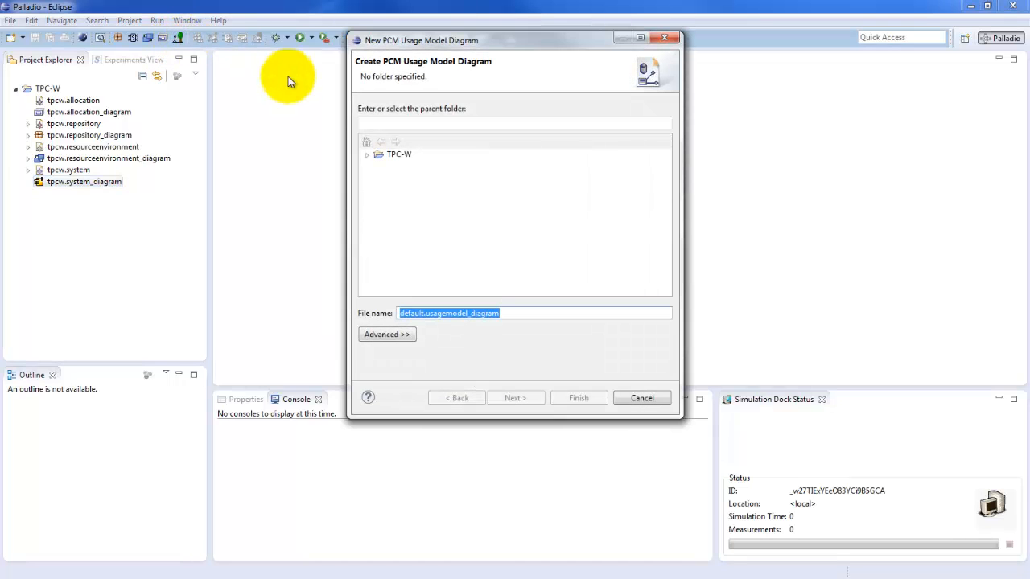
left_click(378, 158)
left_click(421, 312)
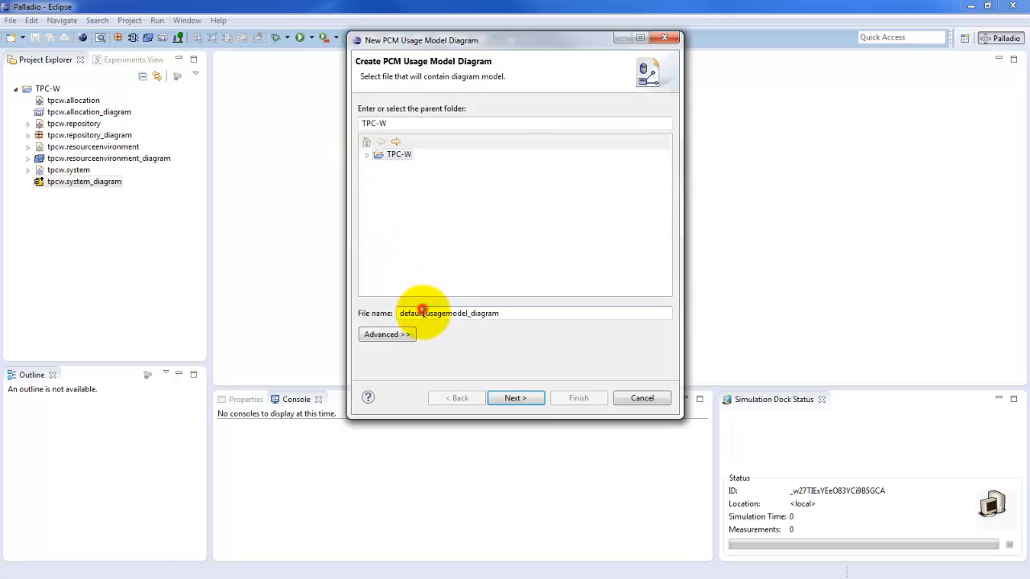
left_click_drag(422, 312, 355, 315)
key("BackSpace")
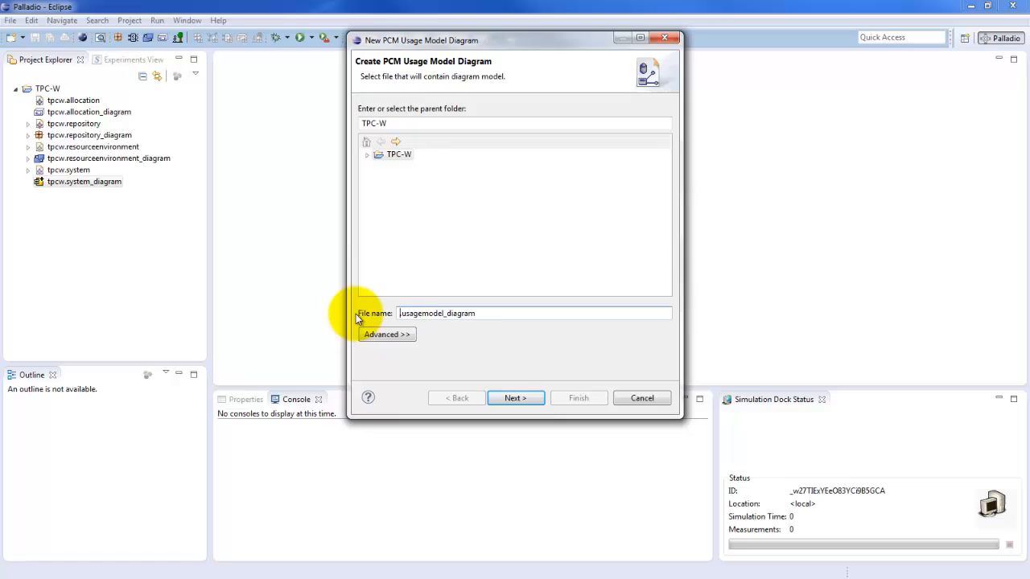
type("tpcw.")
left_click(501, 402)
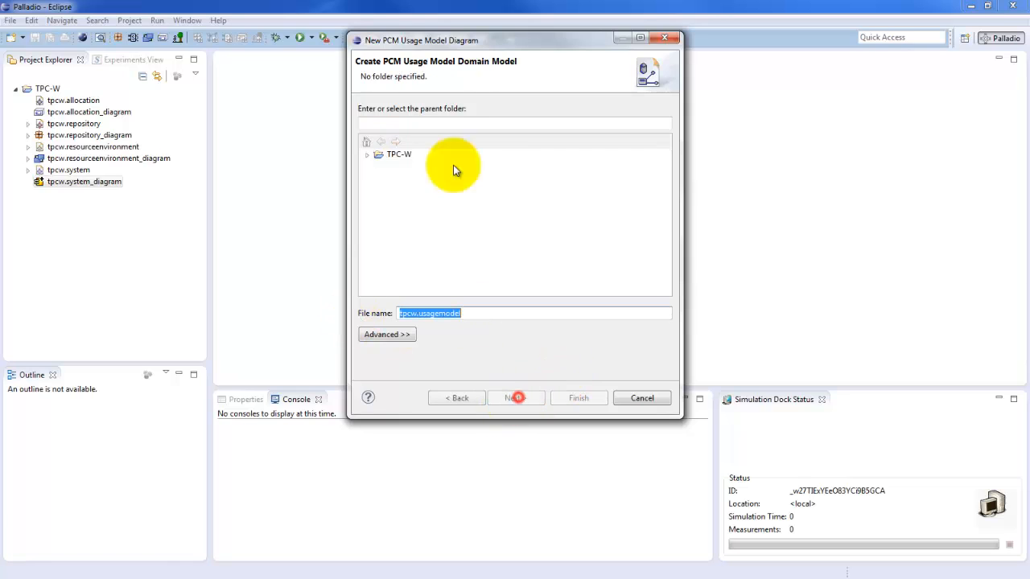
- Store the usage model domain model in the TPC-W project as tpcw.usagemodel and finish creating the diagram
left_click(394, 154)
left_click(416, 315)
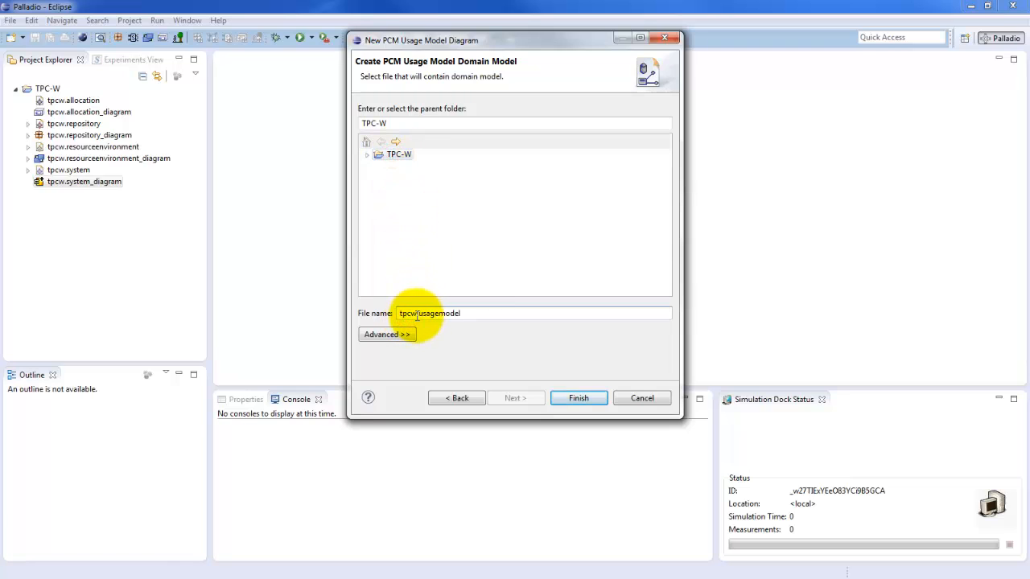
left_click_drag(417, 315, 399, 314)
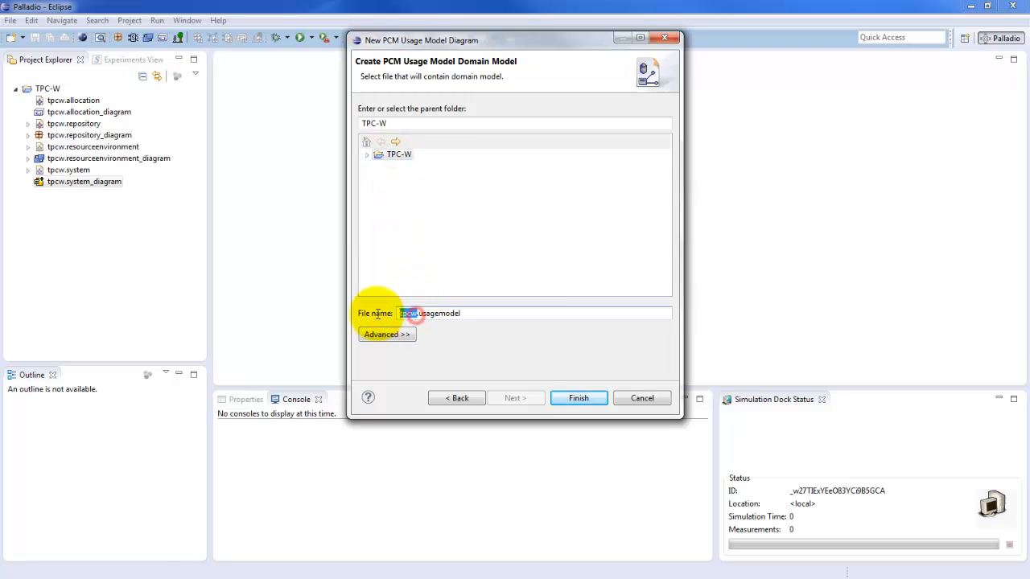
left_click(580, 398)
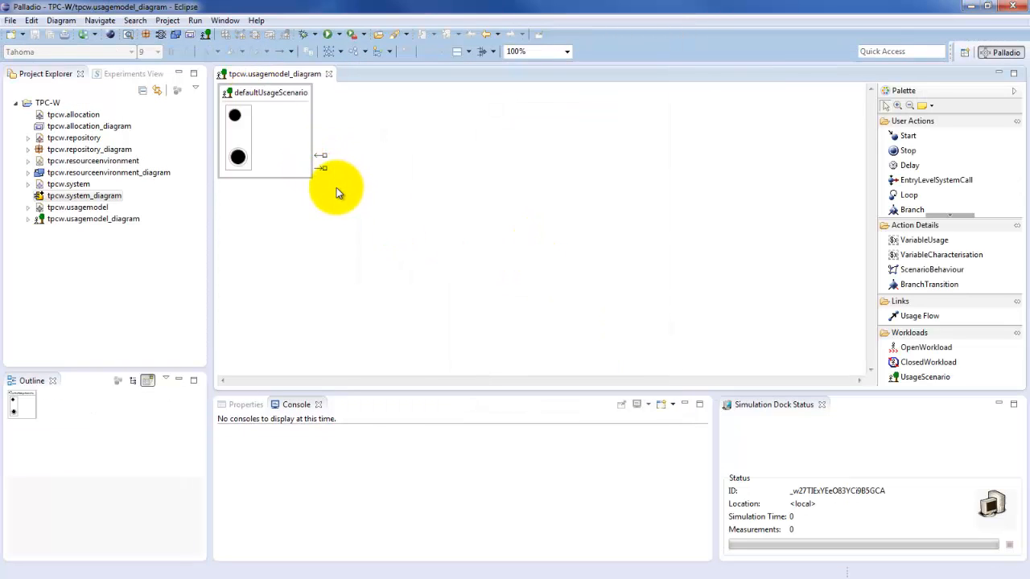
- Enlarge the usage scenario and its inner behaviour container, move the stop node to the container's lower right, and save the diagram
left_click(276, 96)
left_click_drag(311, 174, 610, 363)
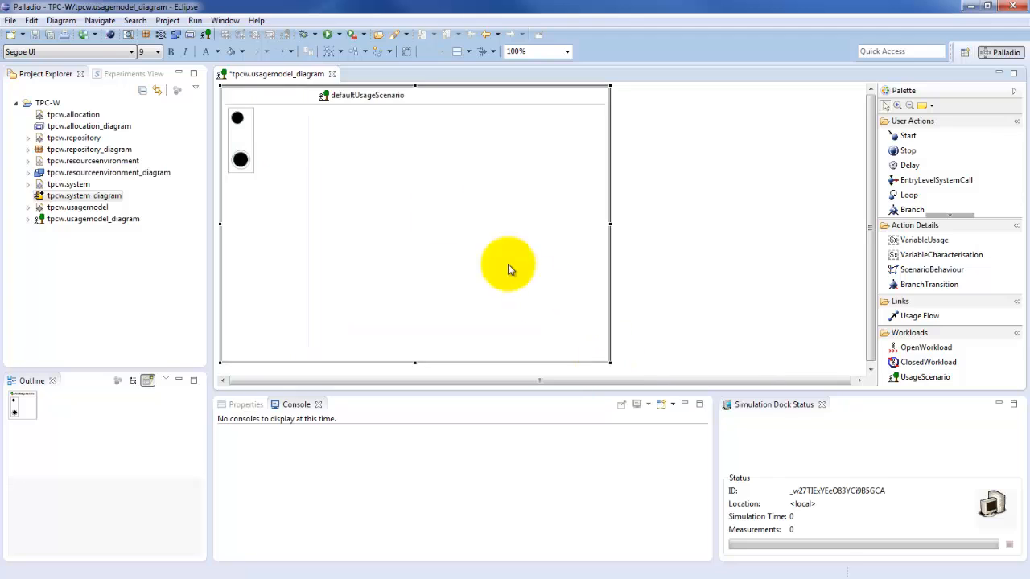
left_click(250, 113)
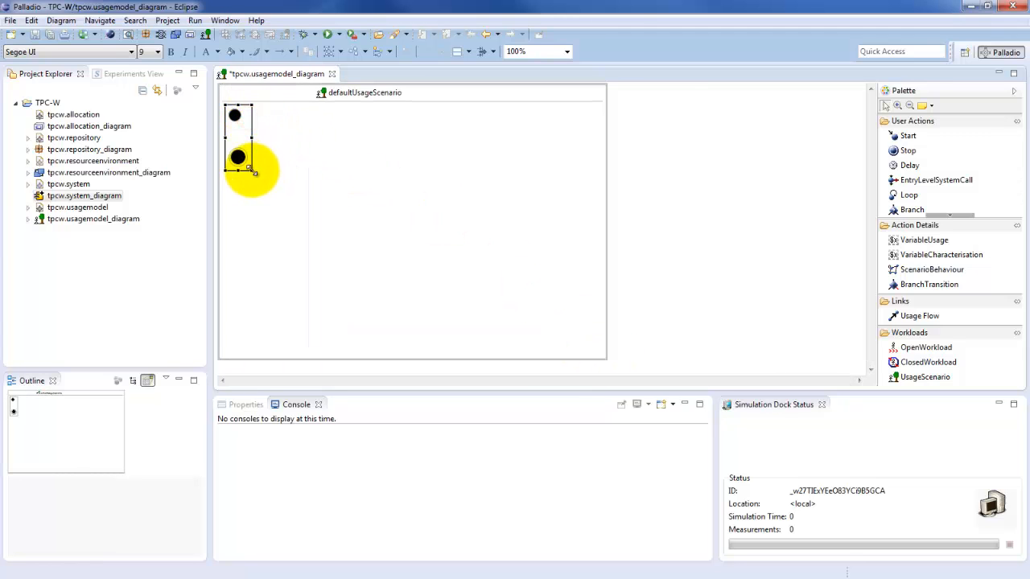
left_click_drag(254, 171, 443, 351)
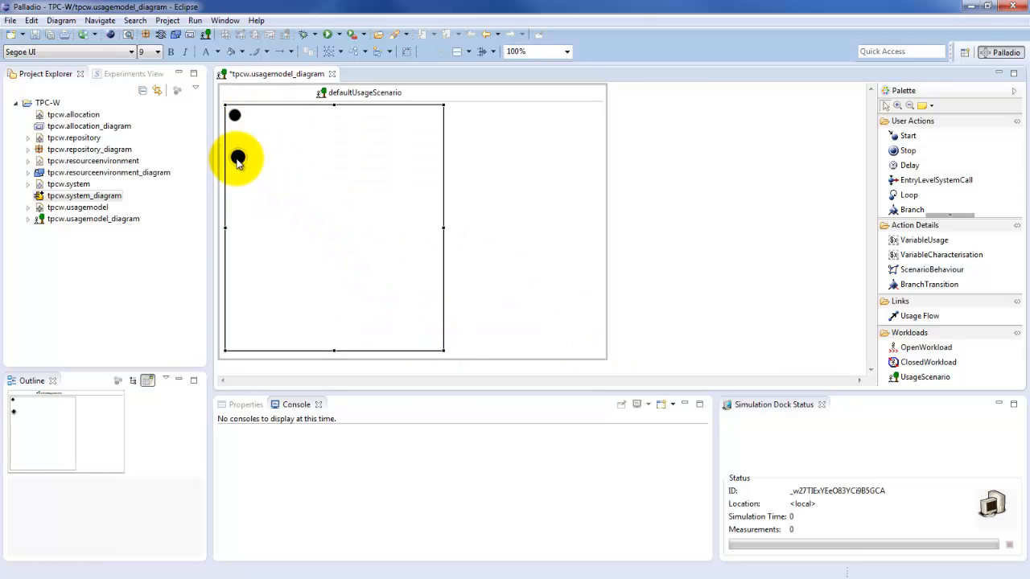
left_click_drag(238, 160, 394, 311)
left_click(719, 240)
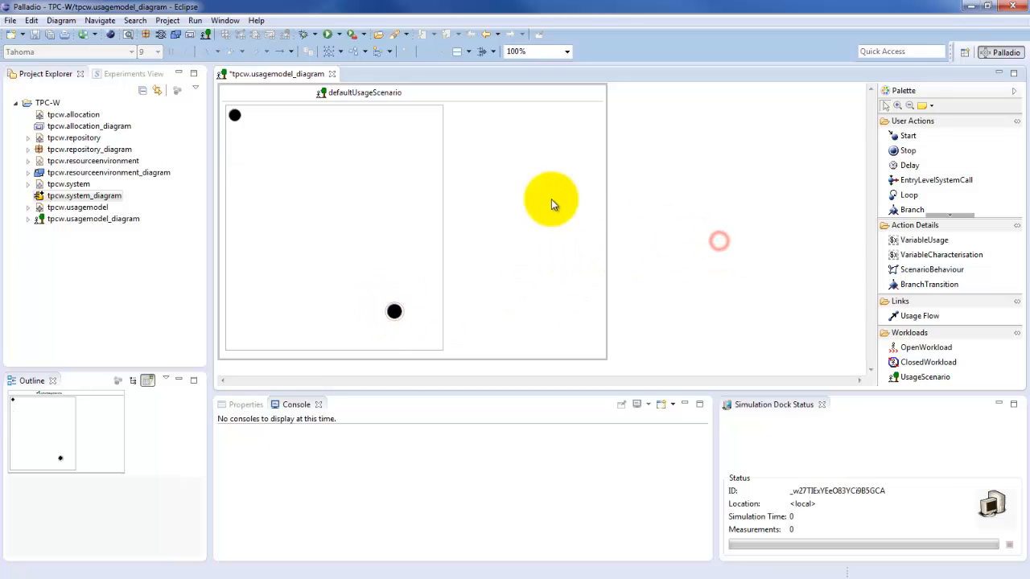
key("ctrl+s")
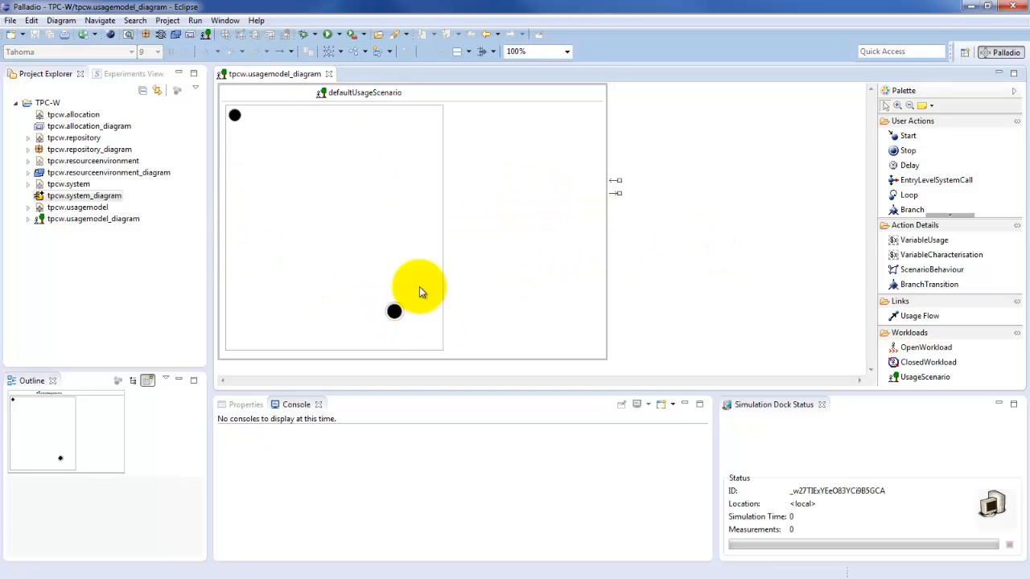
- Rename the default usage scenario to HomeInteractionUsageScenario
left_click(358, 96)
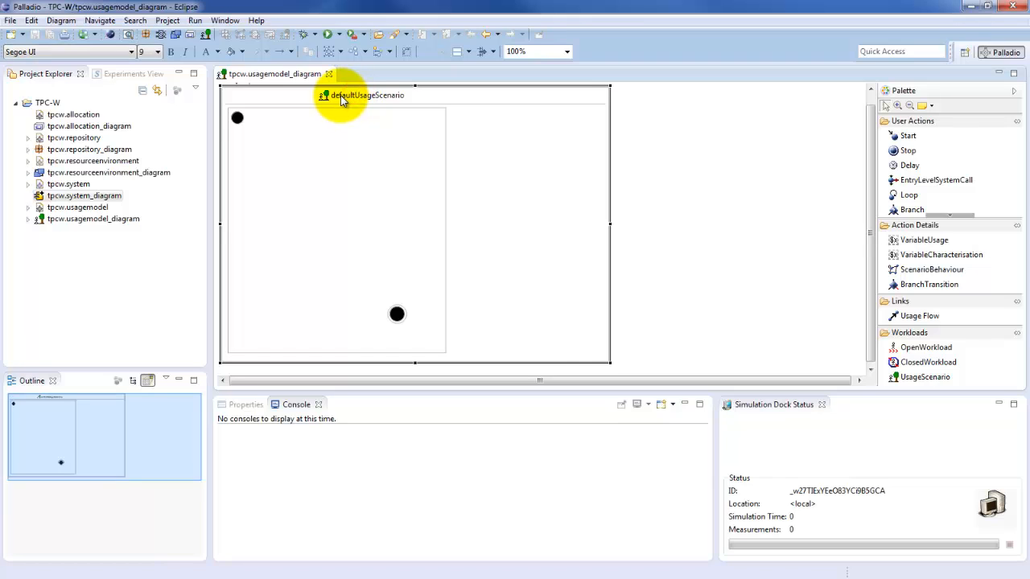
left_click(360, 97)
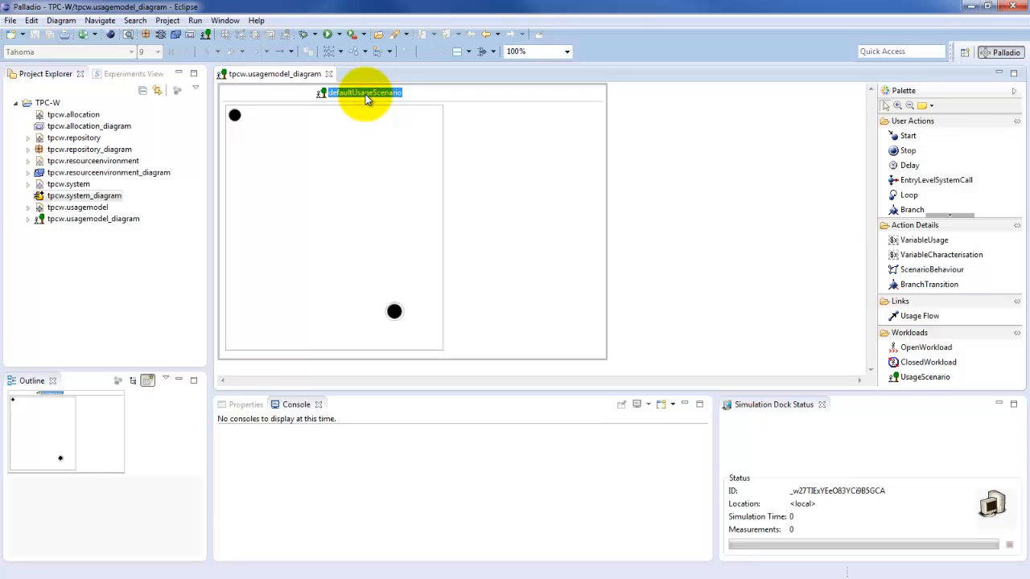
left_click(365, 94)
type("HomeInteractionUsageScenario")
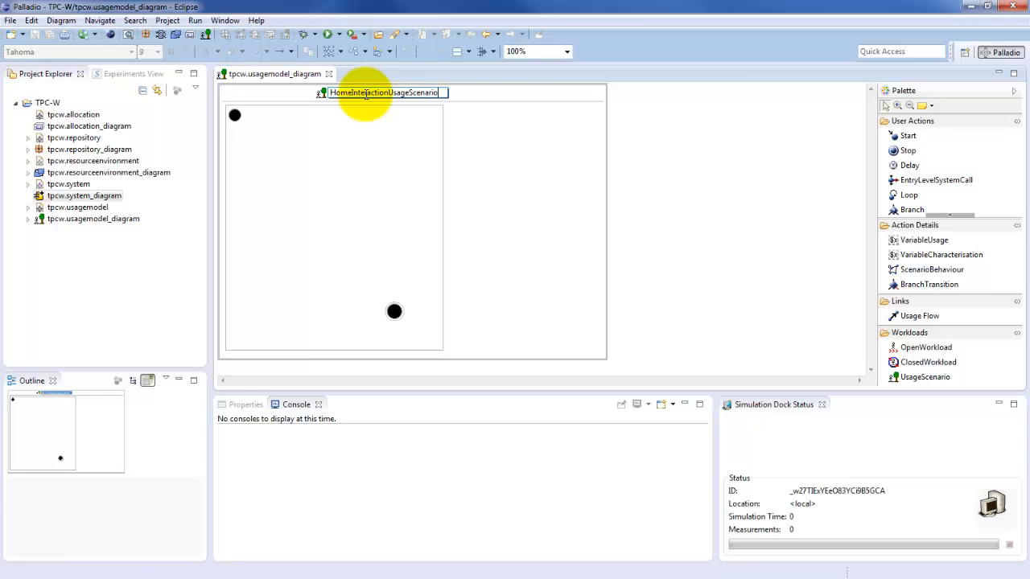
left_click(701, 200)
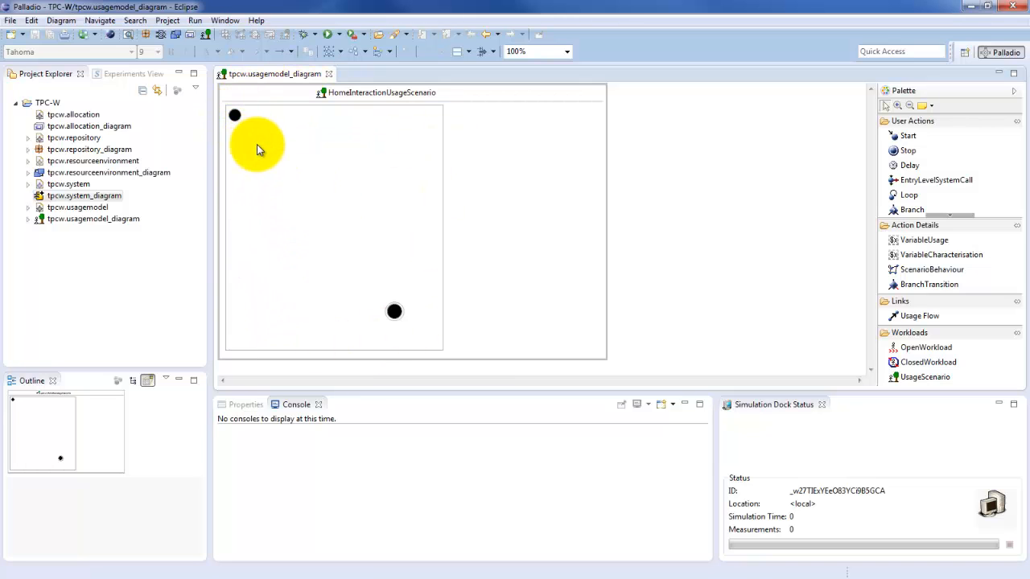
left_click(234, 116)
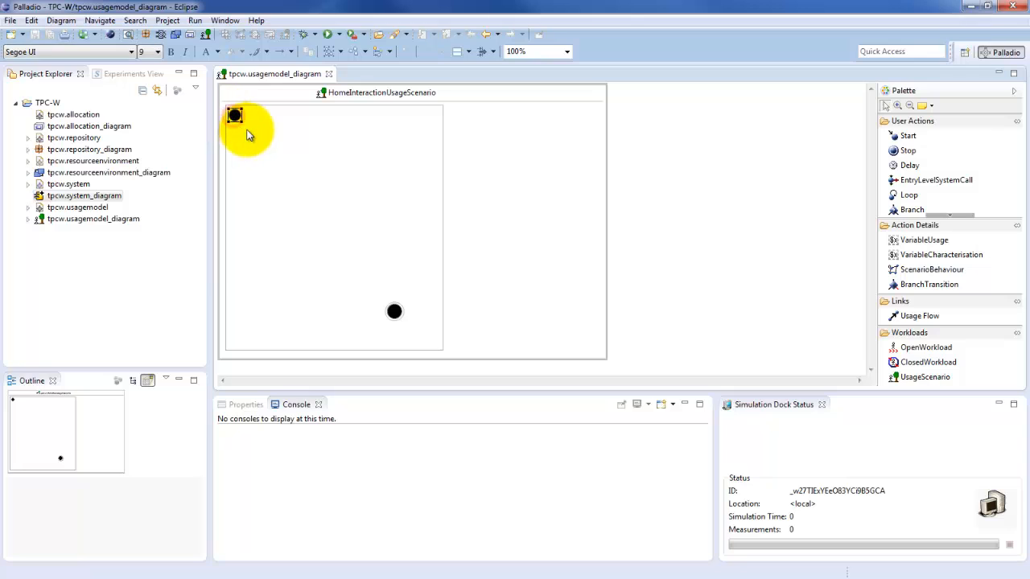
mouse_move(236, 115)
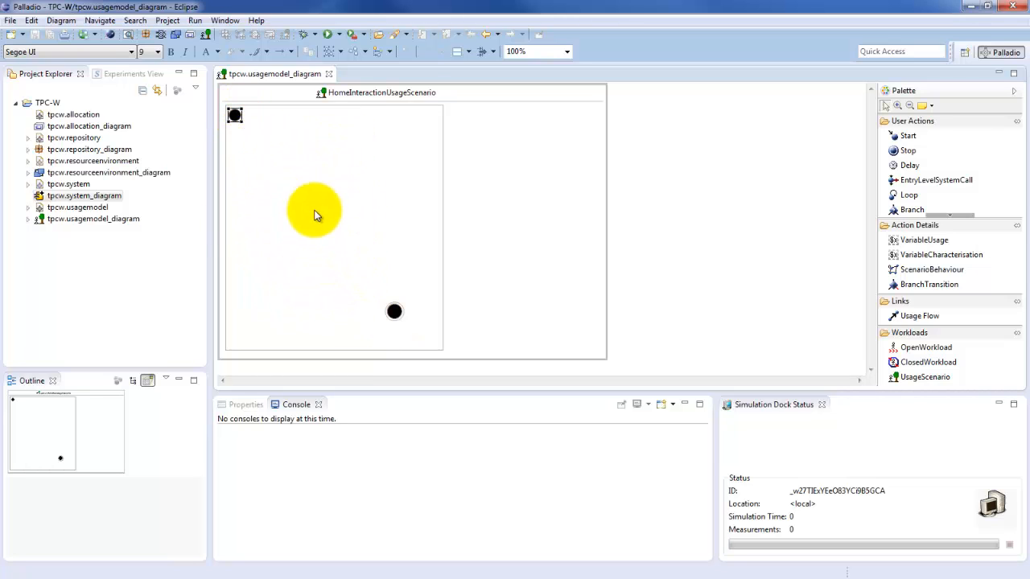
left_click(395, 313)
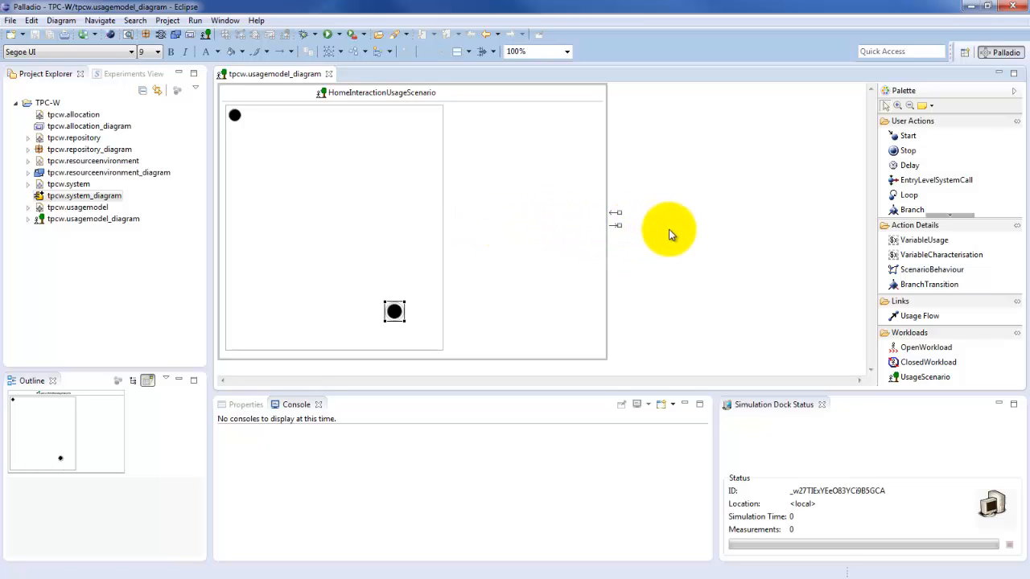
- Add an EntryLevelSystemCall between the start and stop nodes and load tpcw.system from the TPC-W workspace project as its system model
left_click(914, 183)
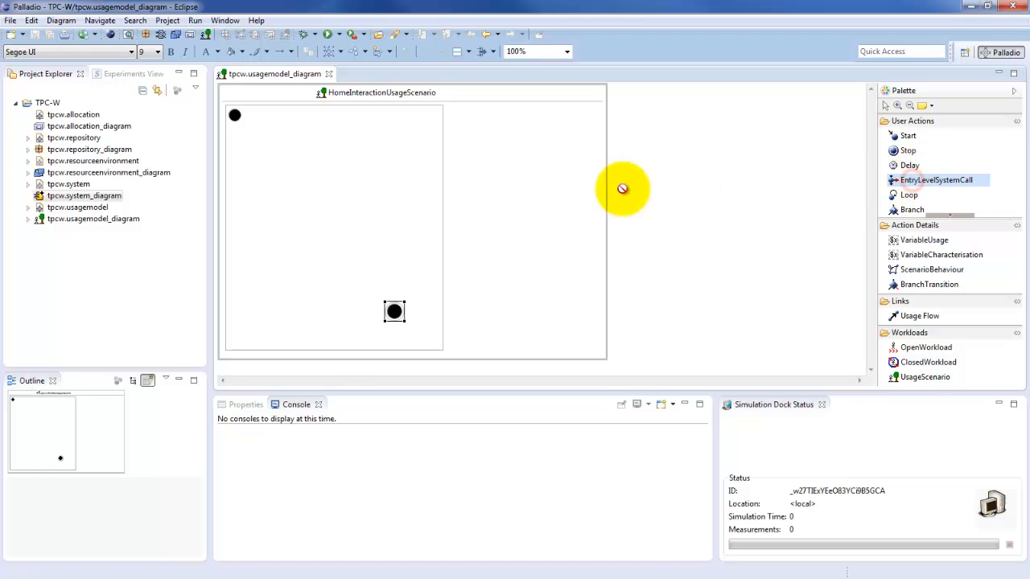
left_click(290, 211)
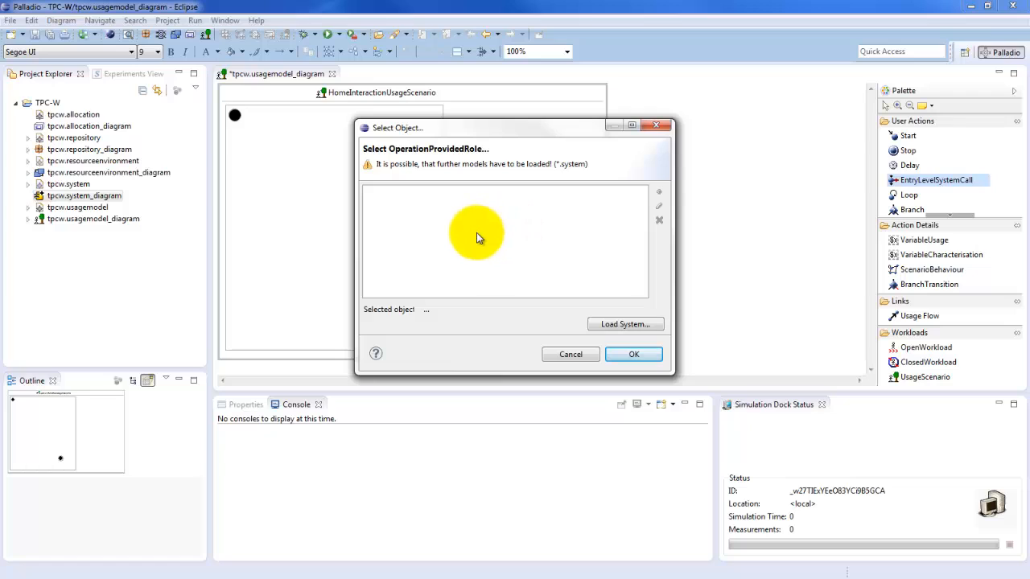
left_click(631, 331)
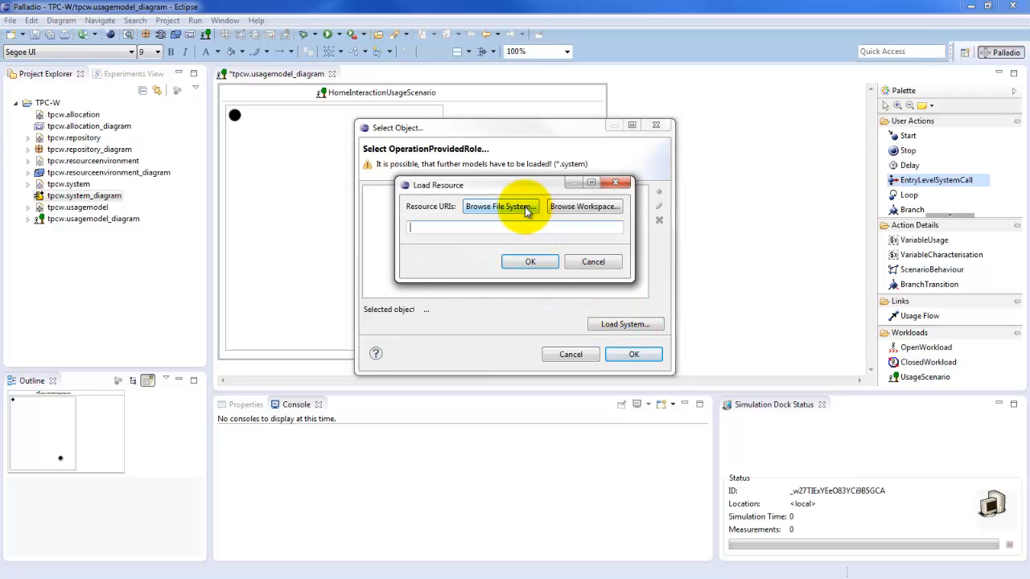
left_click(583, 209)
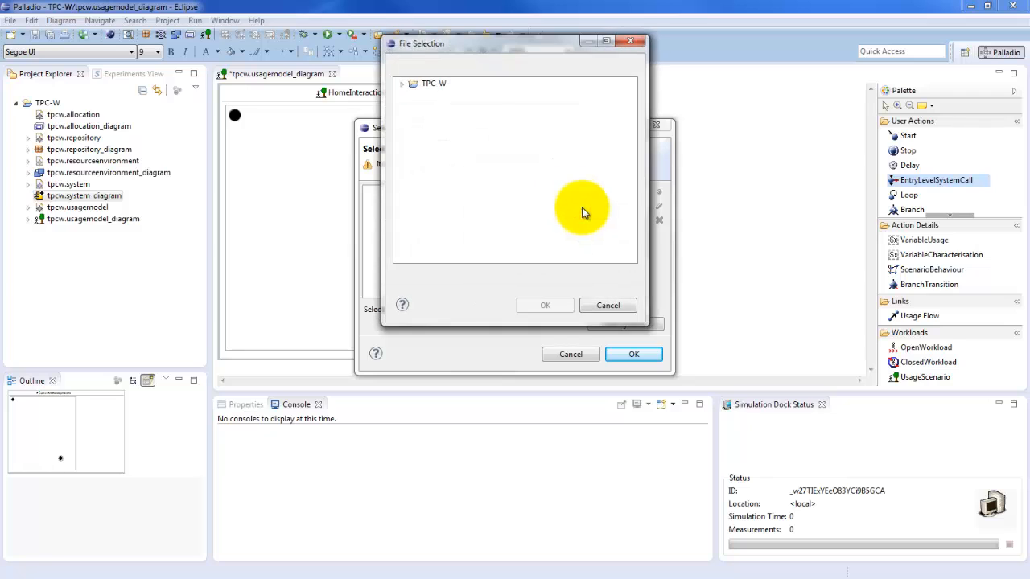
left_click(400, 84)
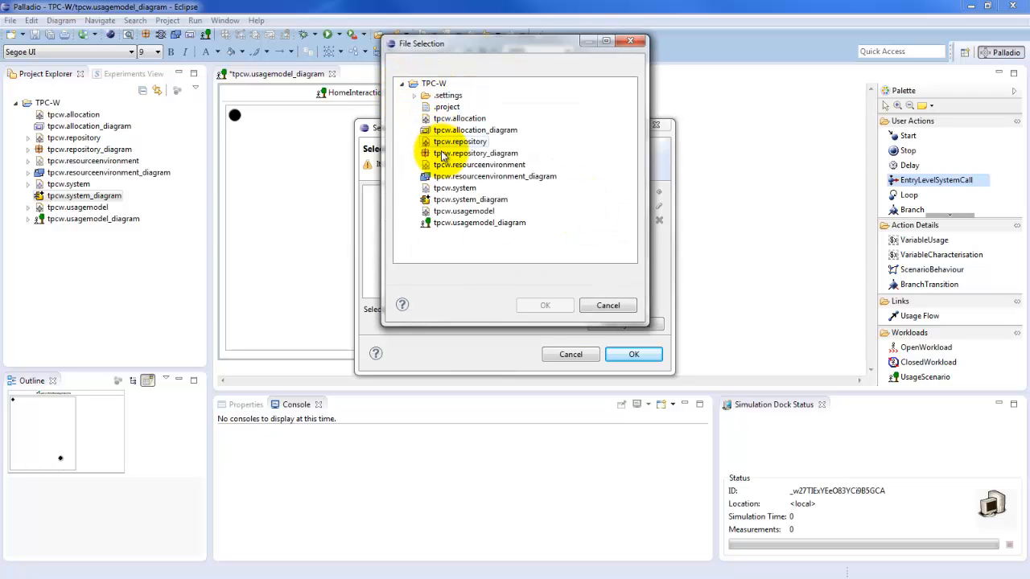
left_click(453, 187)
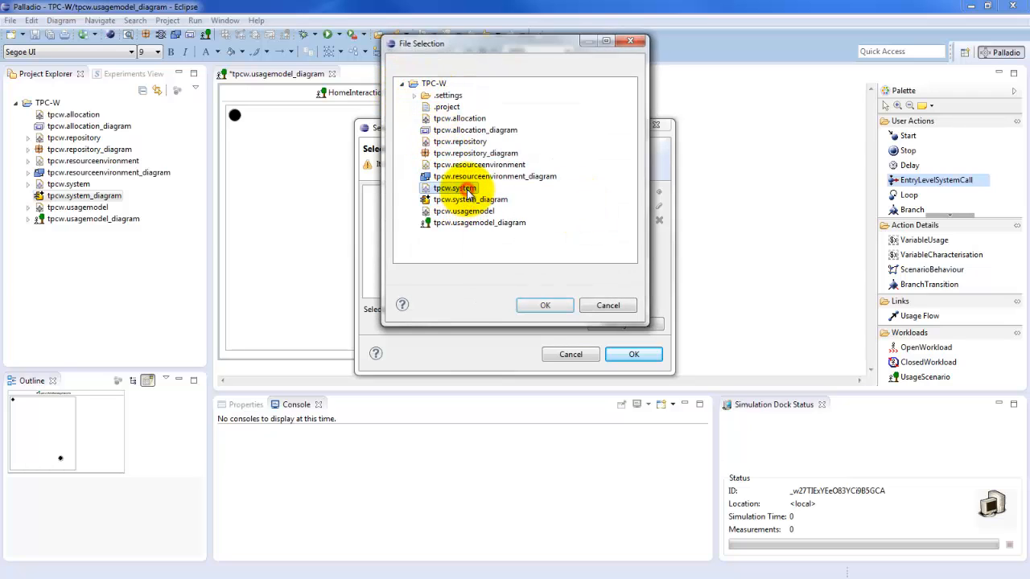
left_click(547, 308)
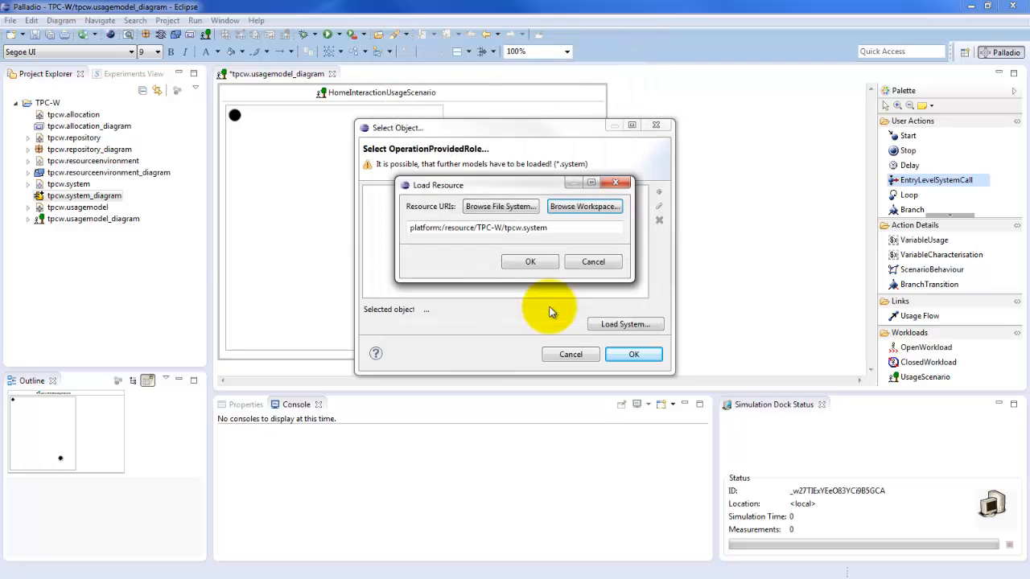
left_click(536, 261)
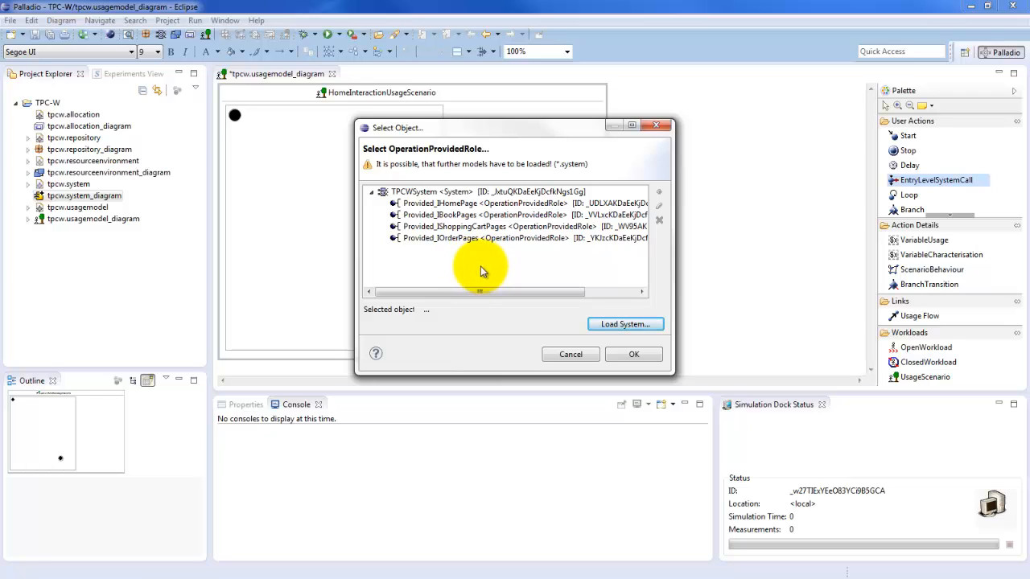
- Assign the Provided_IHomePage role and the getHome operation signature to the new system call
left_click(464, 206)
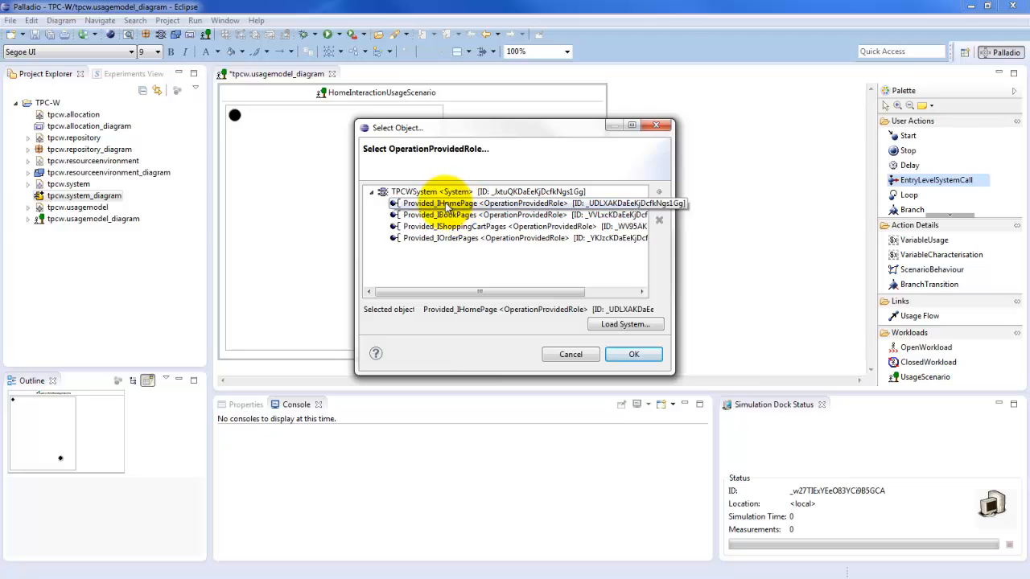
left_click(634, 354)
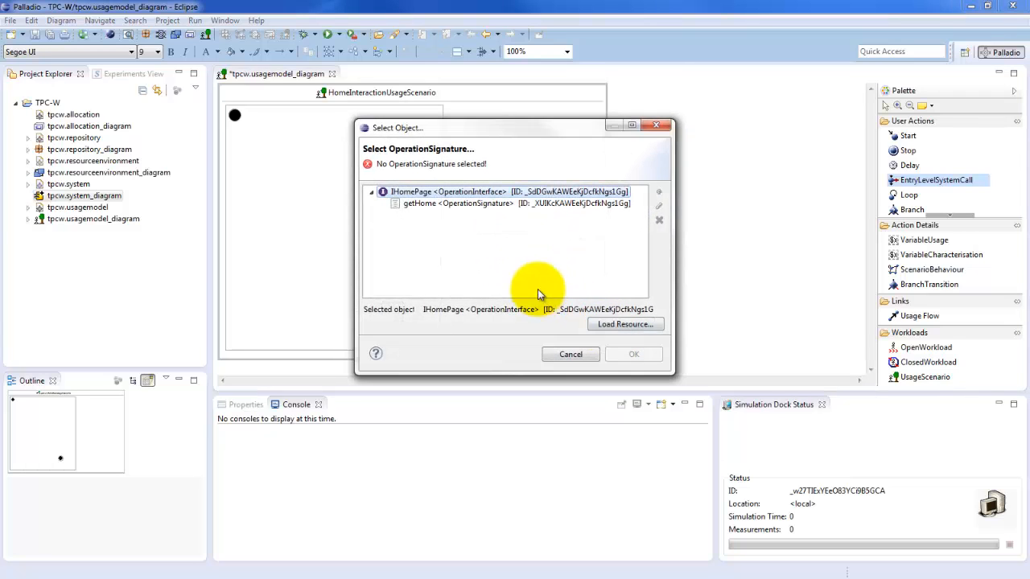
left_click(427, 206)
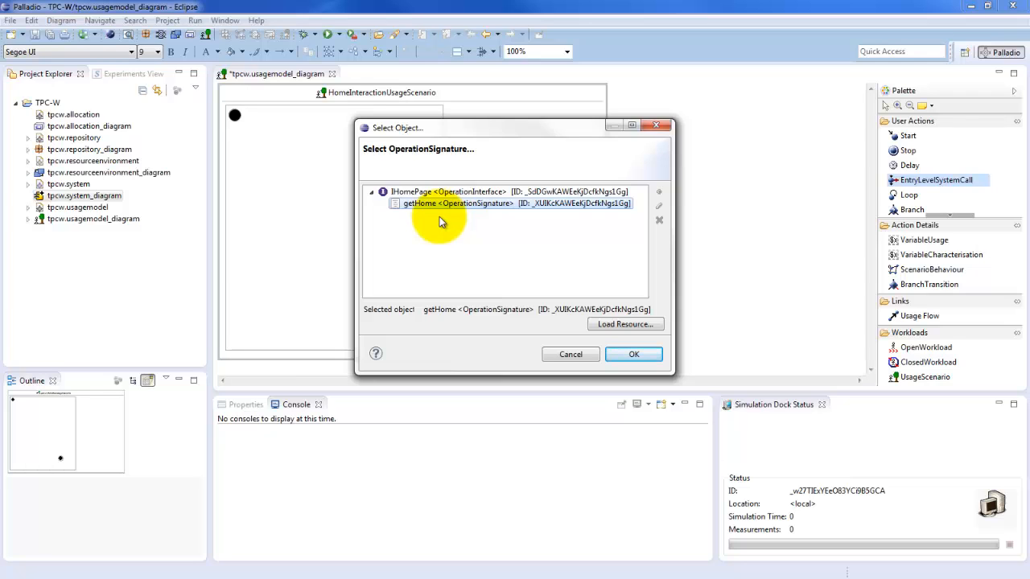
left_click(638, 356)
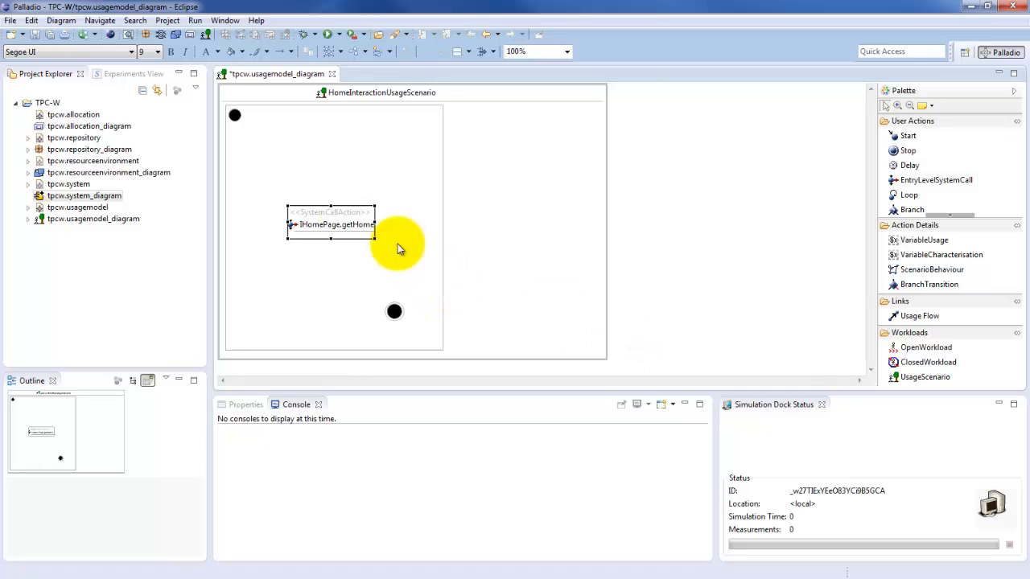
- Move the IHomePage.getHome call slightly up and left, and enlarge its box so the label fits
left_click_drag(333, 218, 305, 204)
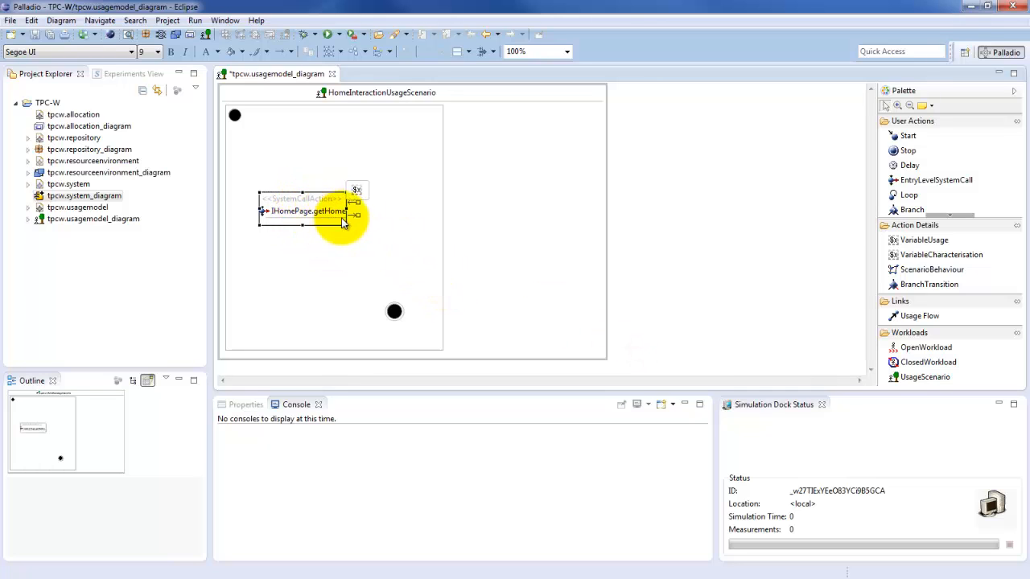
left_click_drag(349, 226, 372, 231)
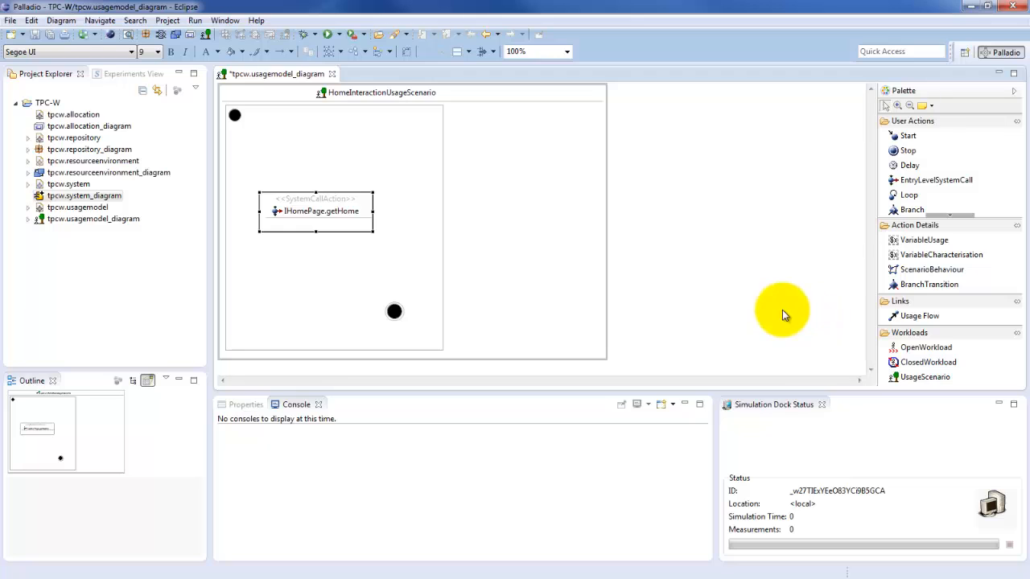
left_click(233, 117)
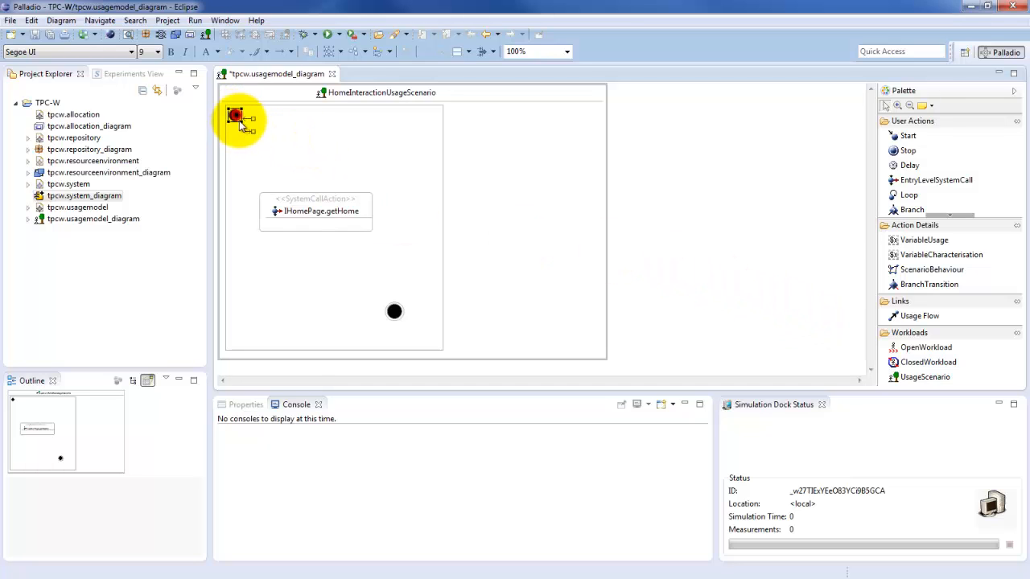
left_click(315, 203)
left_click(393, 310)
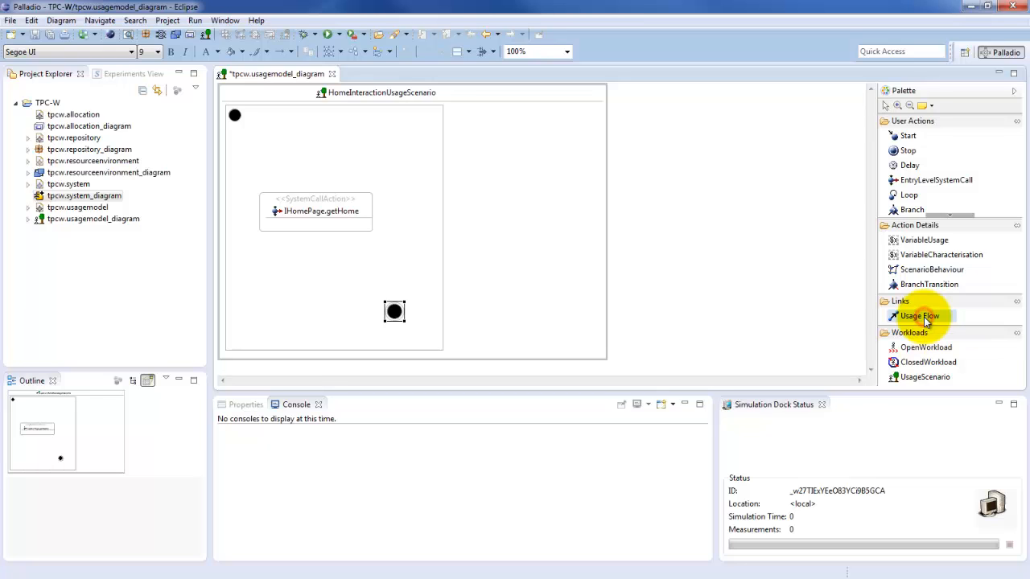
- Connect the start node to the IHomePage.getHome call and the call to the stop node with usage flows, and save the diagram
left_click(923, 317)
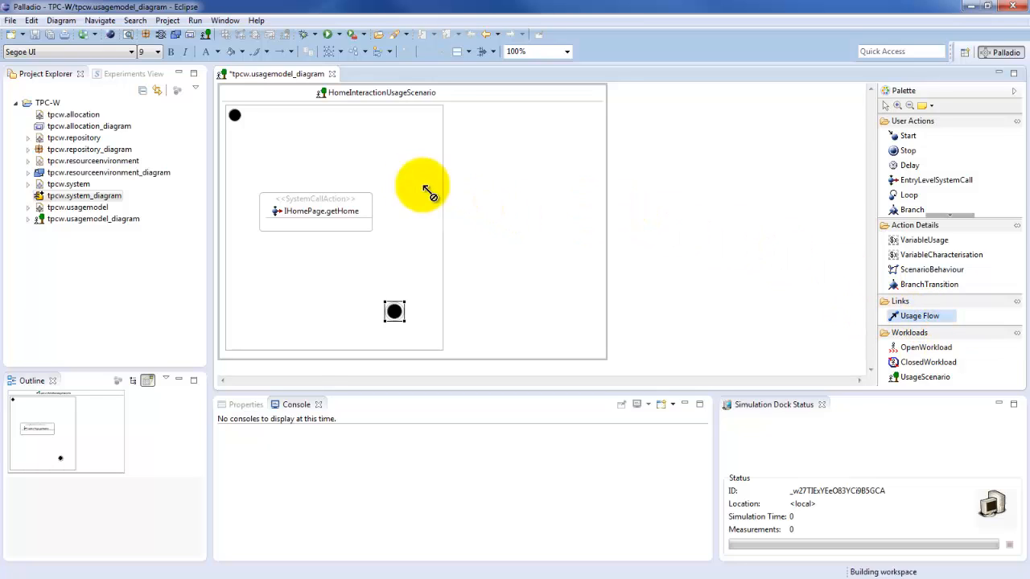
left_click(235, 116)
left_click(316, 205)
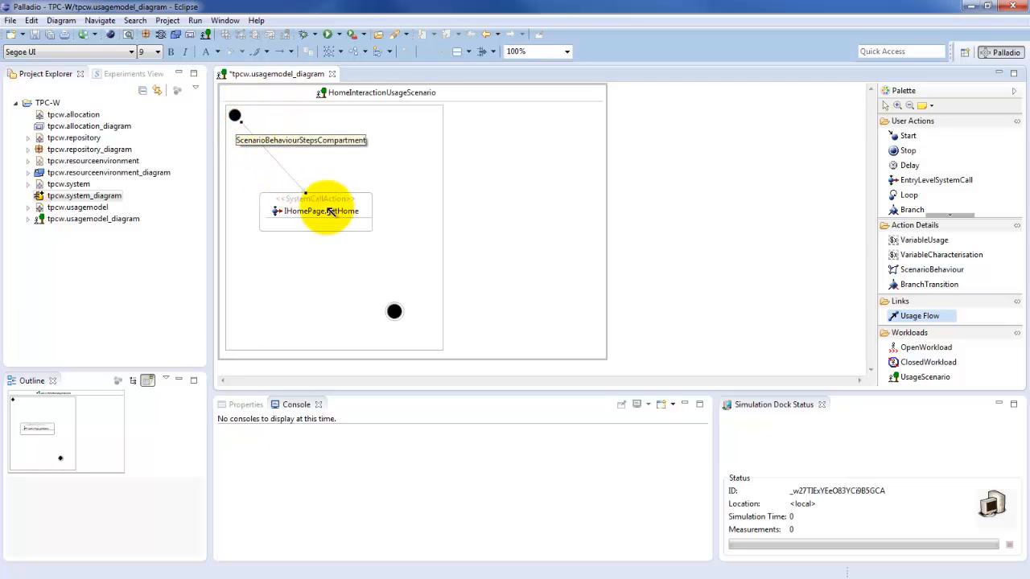
left_click(323, 206)
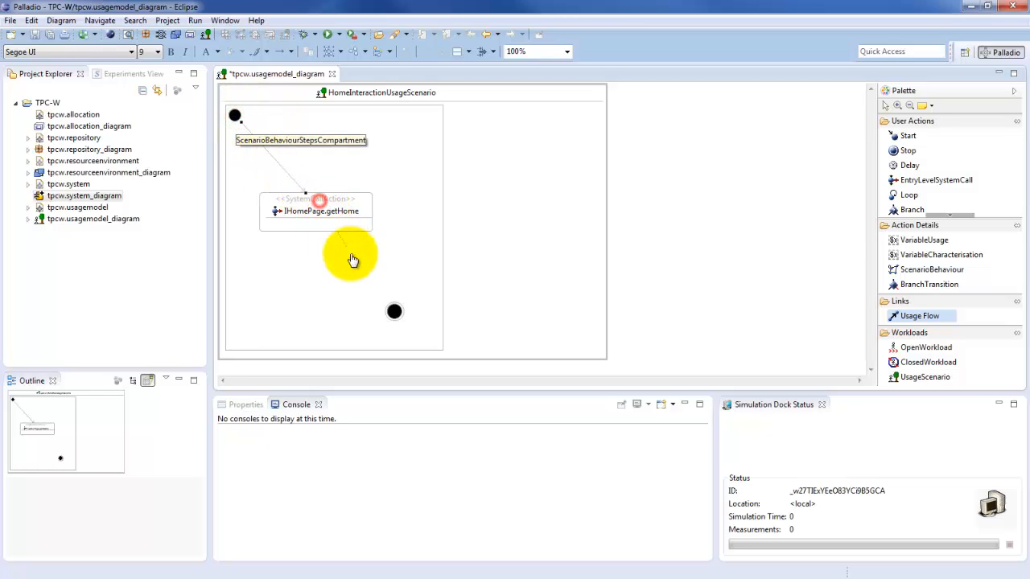
left_click(393, 310)
left_click(688, 240)
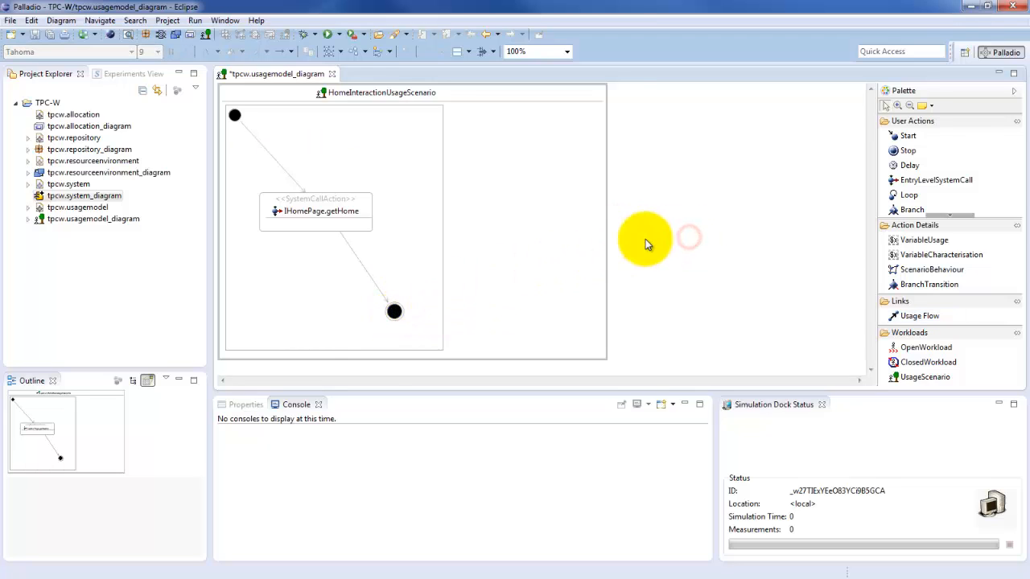
key("ctrl+s")
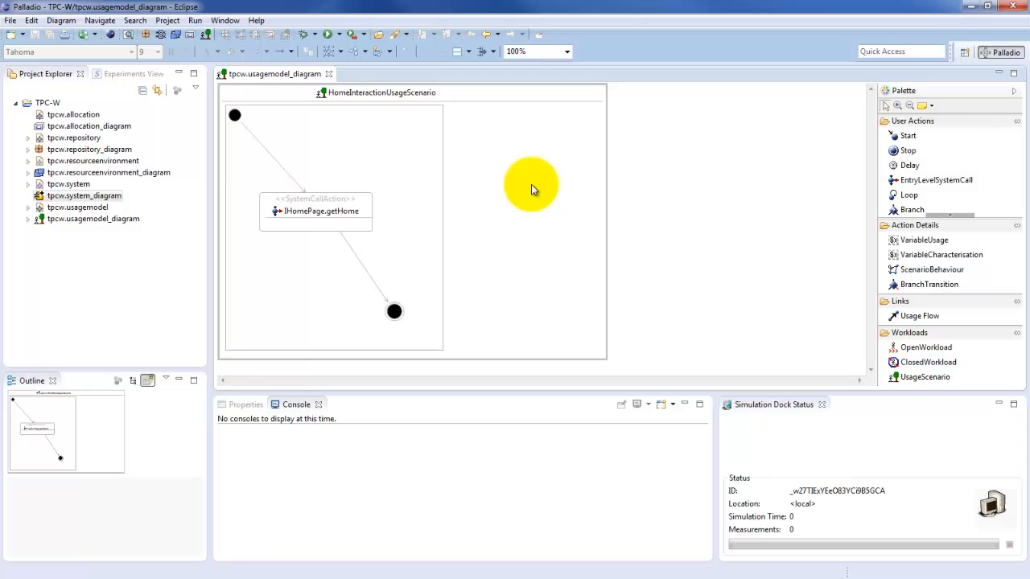
left_click(235, 119)
left_click(314, 201)
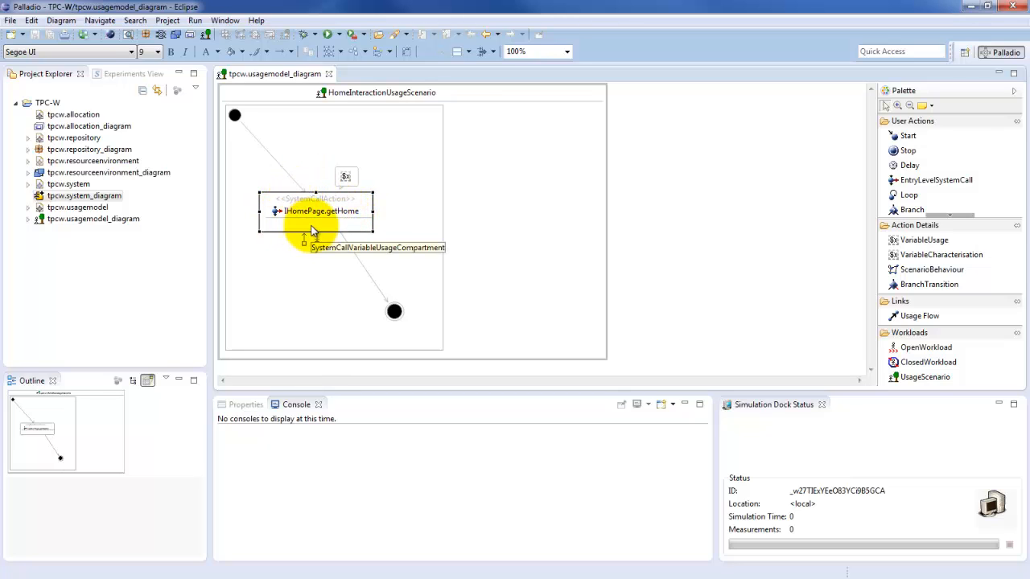
left_click(395, 311)
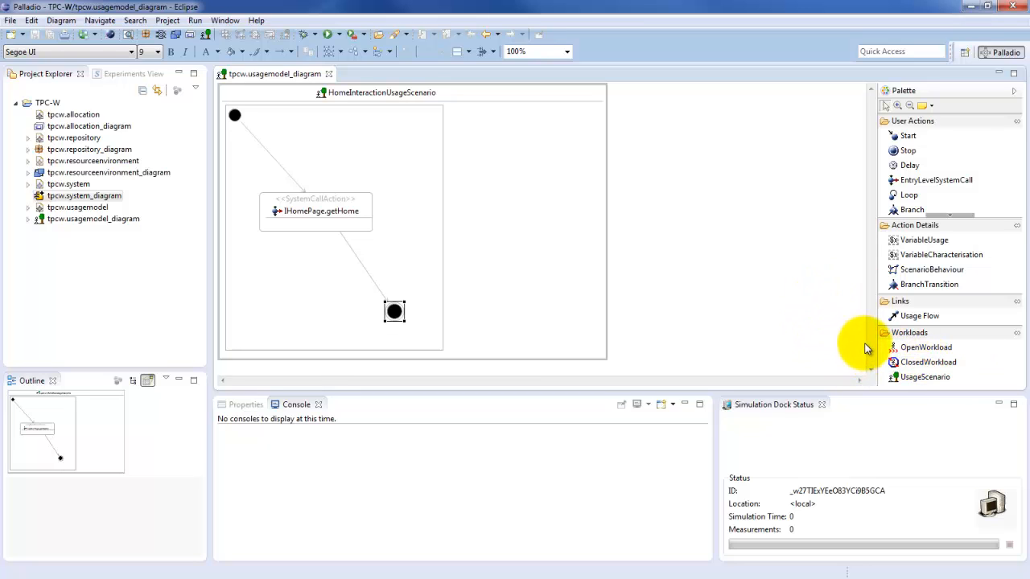
- Add a ClosedWorkload to HomeInteractionUsageScenario beside the behaviour container and set its population to 1
left_click(921, 367)
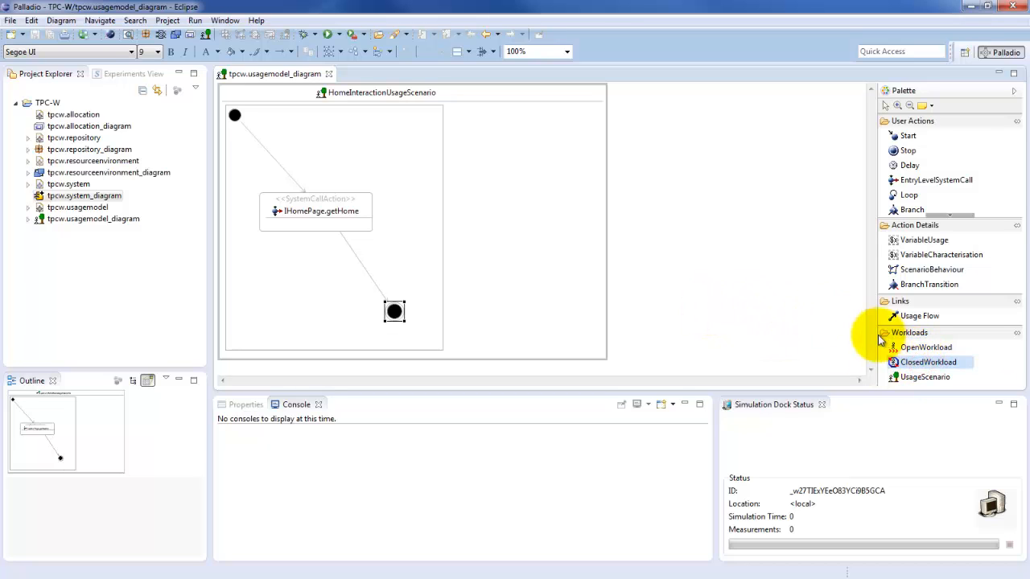
left_click(475, 122)
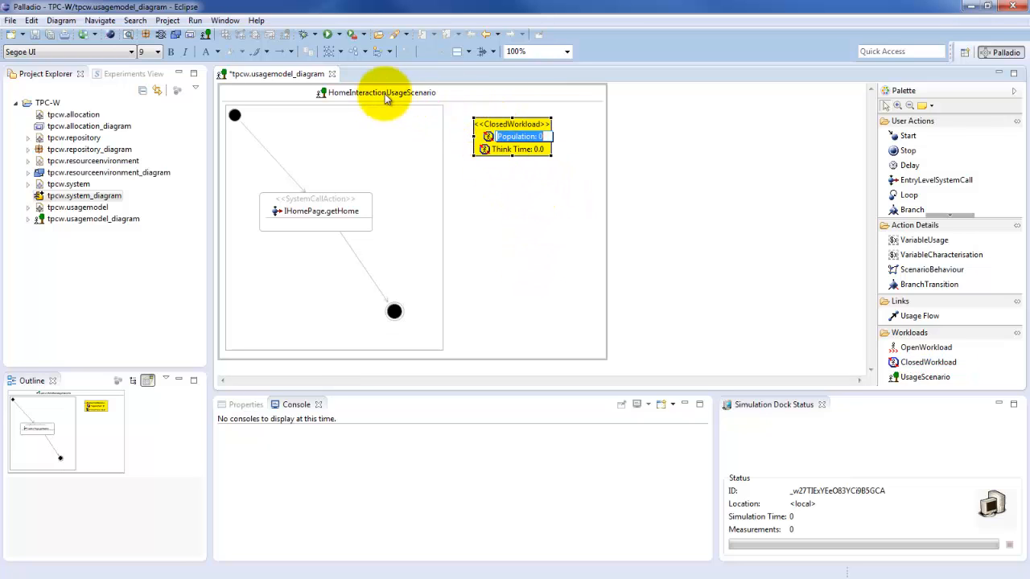
left_click(548, 137)
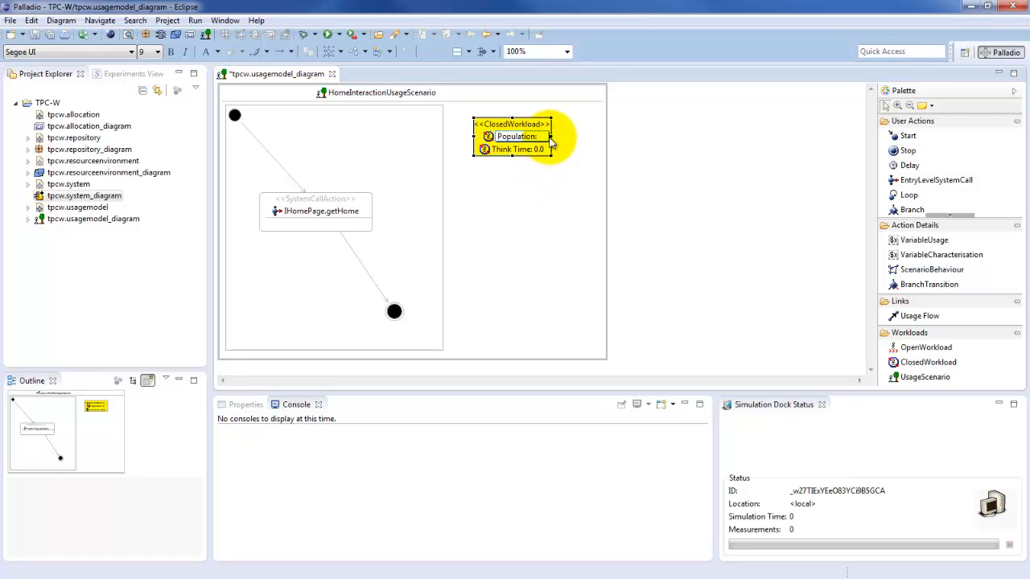
type("1")
key("Return")
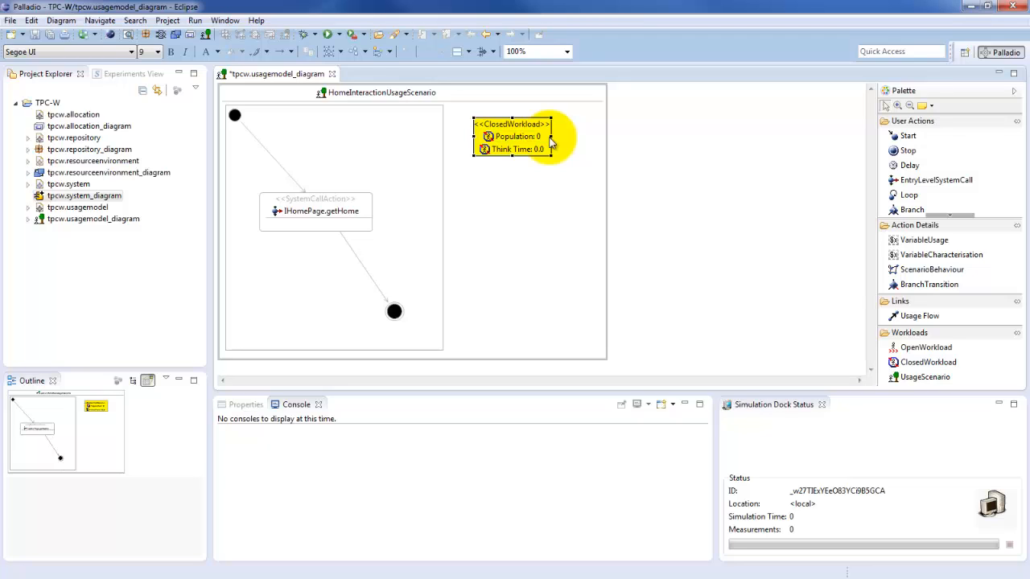
left_click(546, 137)
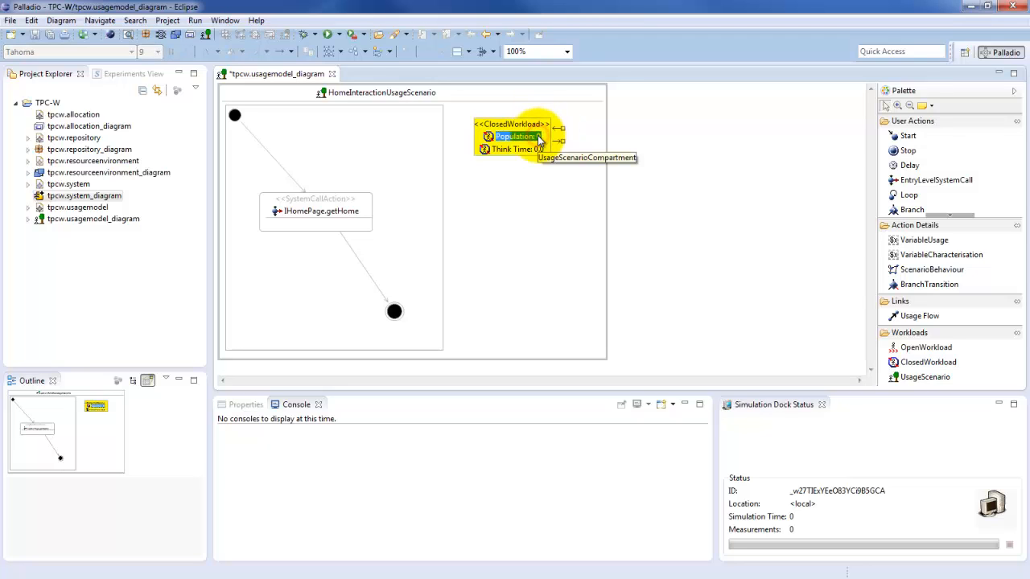
key("Escape")
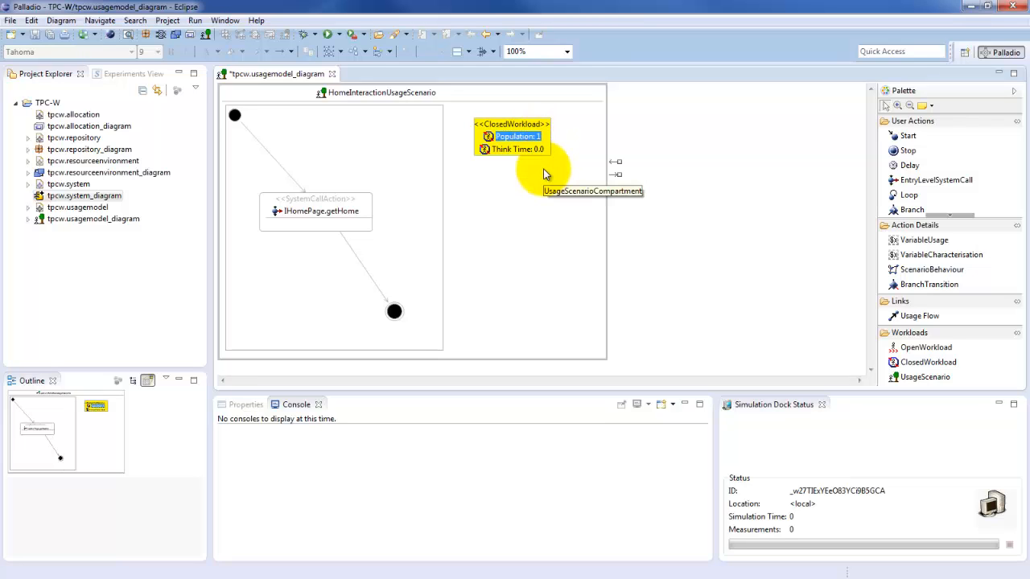
- Save the usage model diagram and close it
key("ctrl+s")
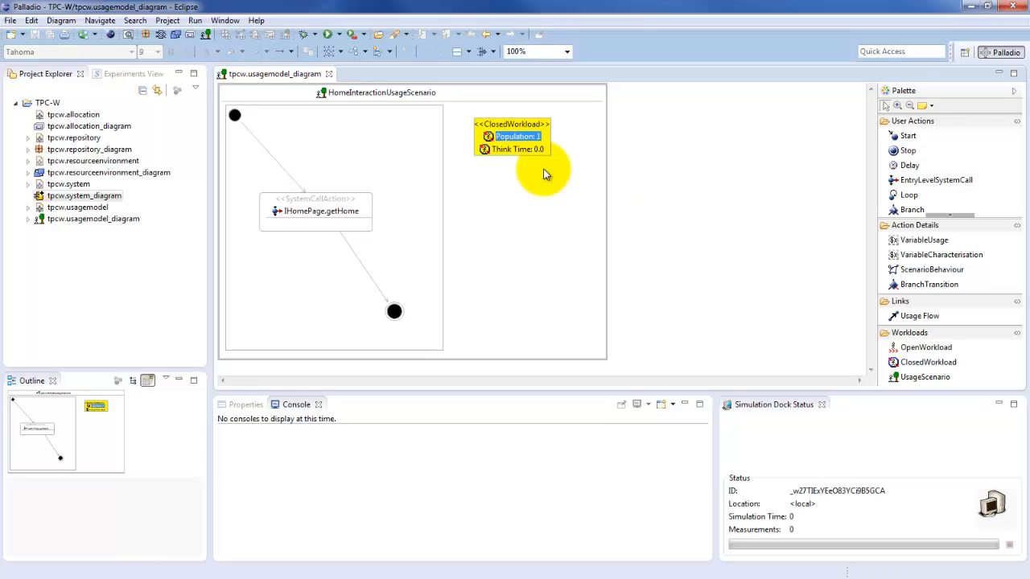
key("Down")
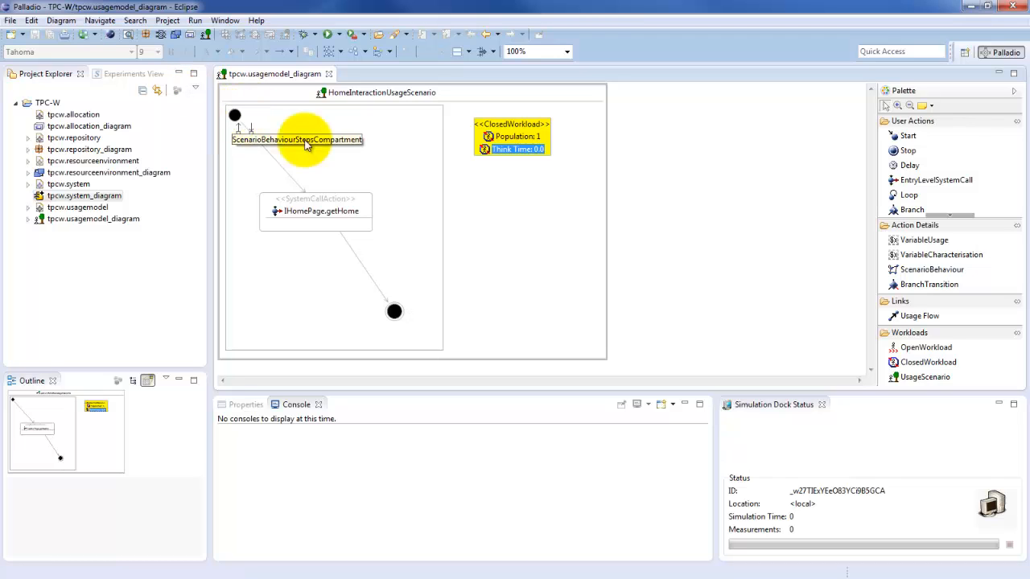
left_click(328, 75)
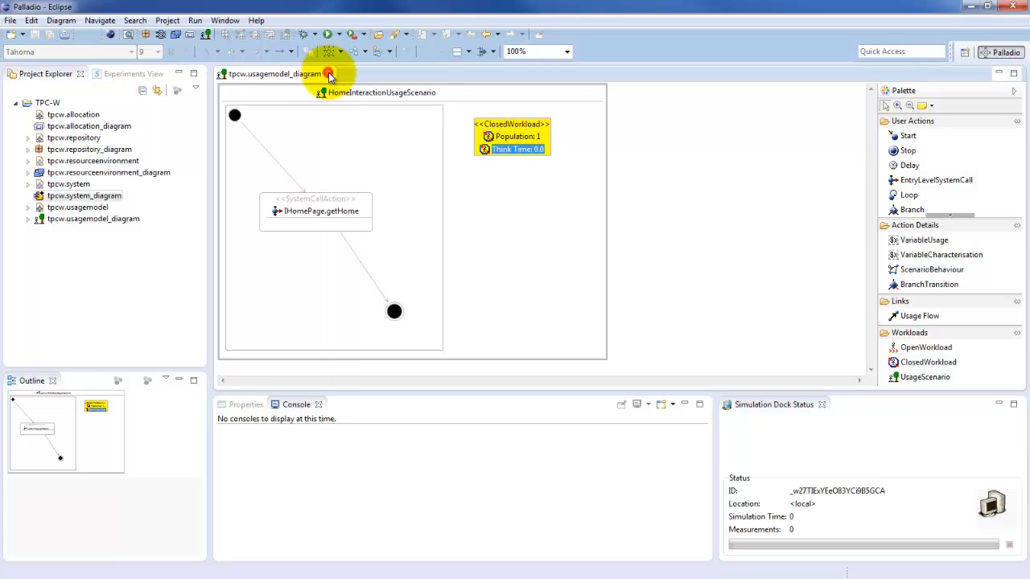
- Open tpcw.repository_diagram and locate the Hello component with its printHello SEFF and the IHello interface
left_click(103, 138)
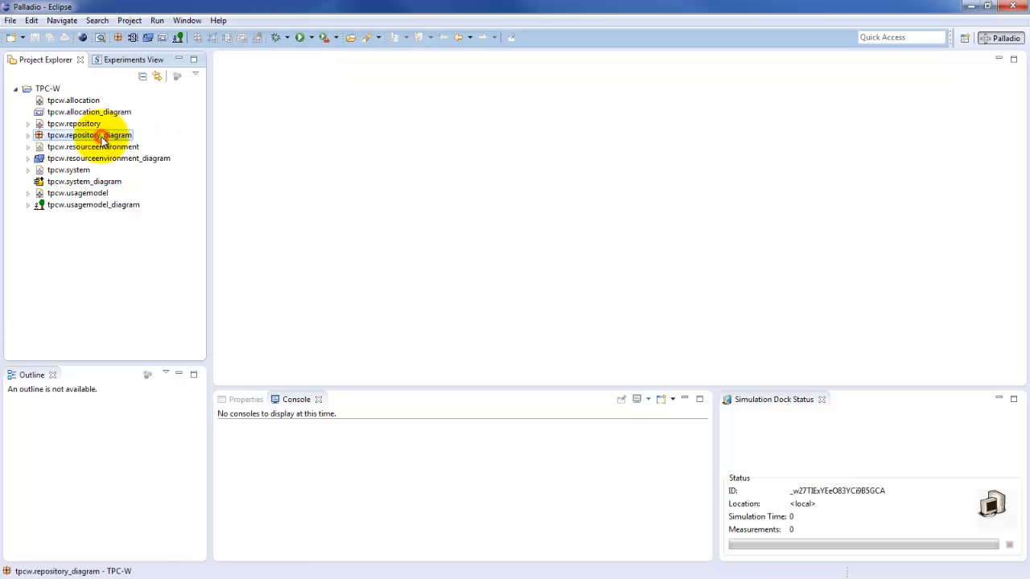
double_click(103, 138)
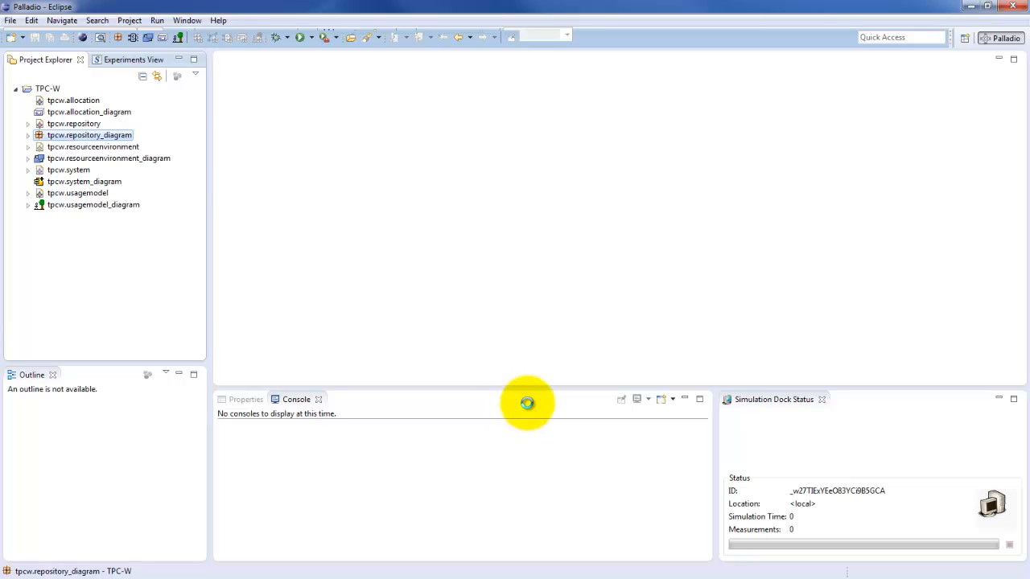
left_click_drag(471, 378, 507, 384)
left_click(468, 259)
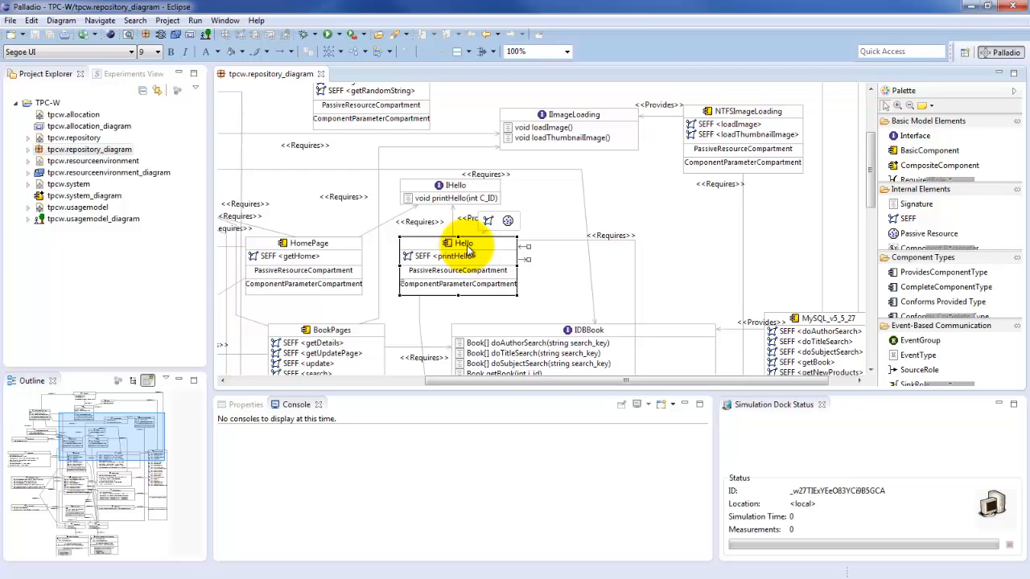
left_click(444, 258)
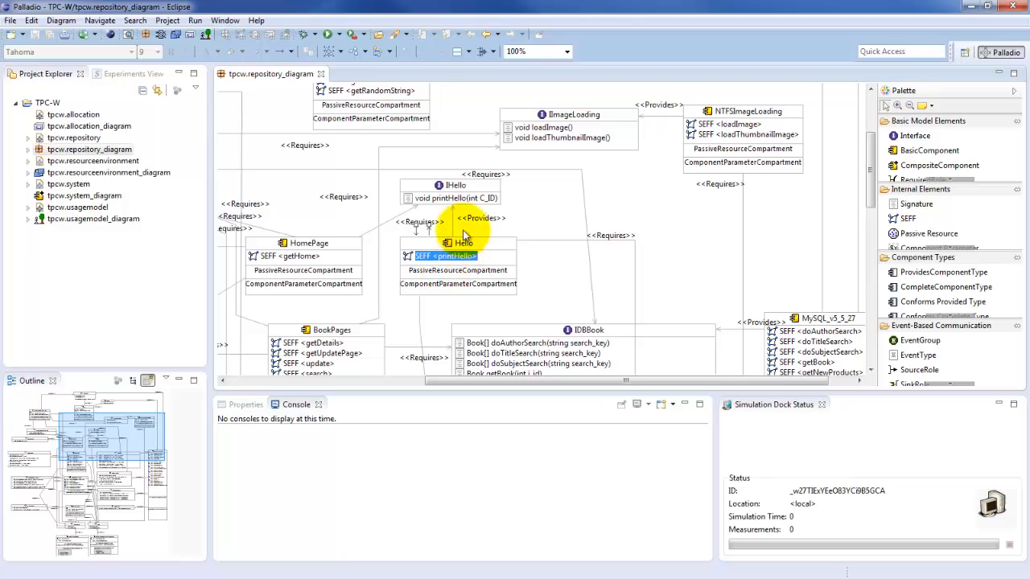
left_click(456, 190)
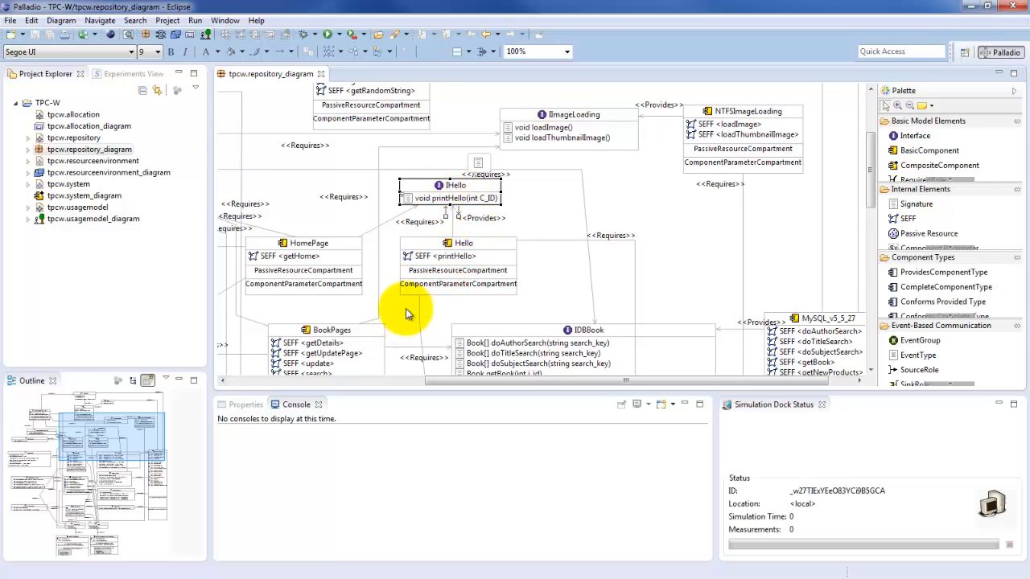
- Open the SEFF diagram of printHello from the Hello component
left_click(422, 254)
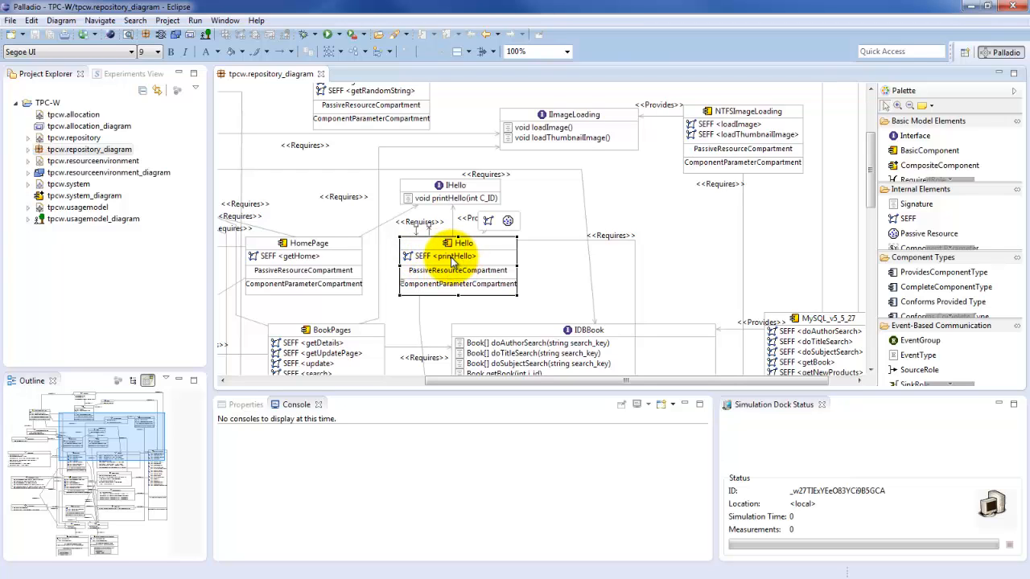
left_click(451, 259)
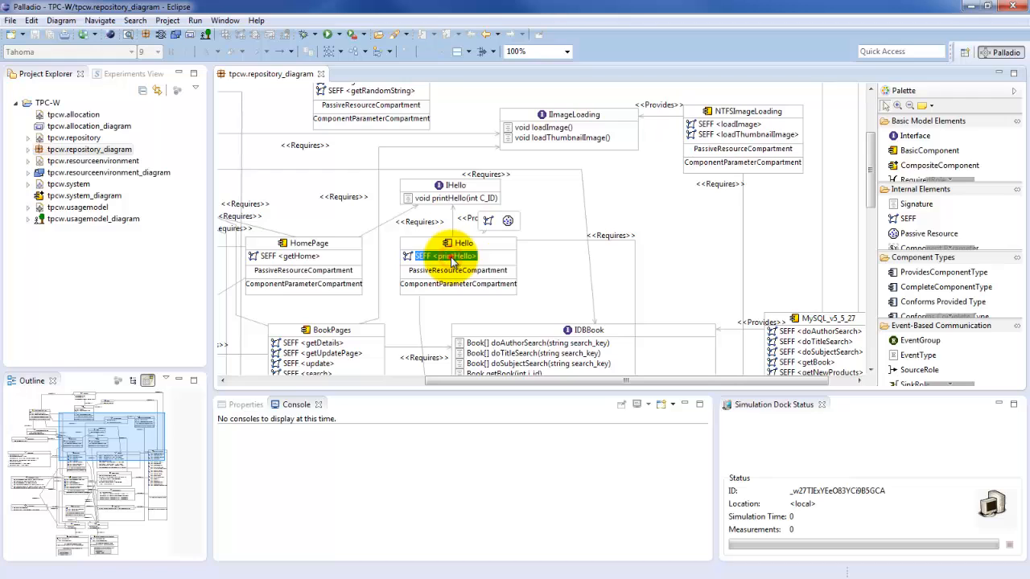
left_click(450, 257)
double_click(450, 257)
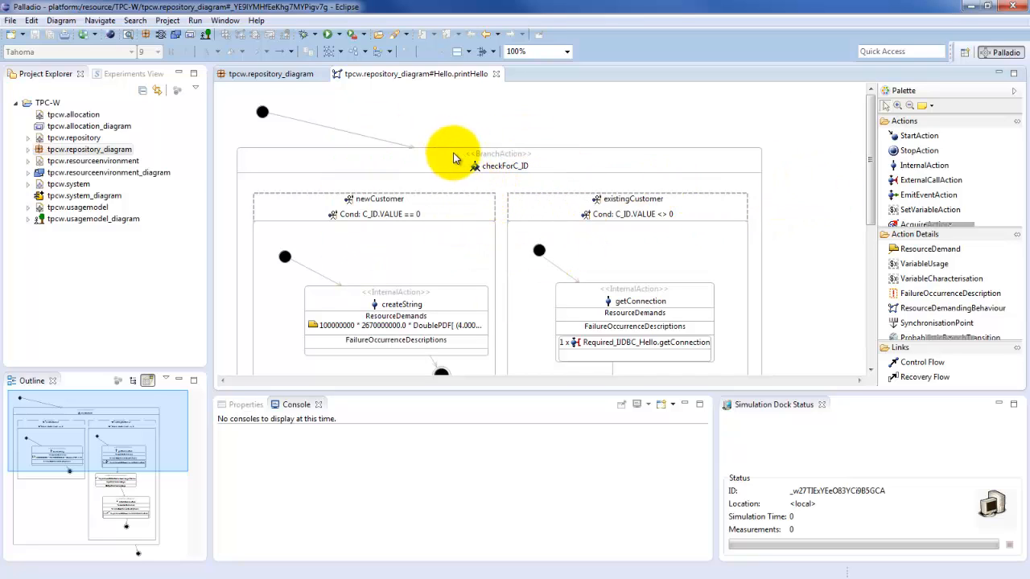
- Trace the printHello behaviour from its start action through the checkForC_ID branch to the final stop action
left_click(262, 111)
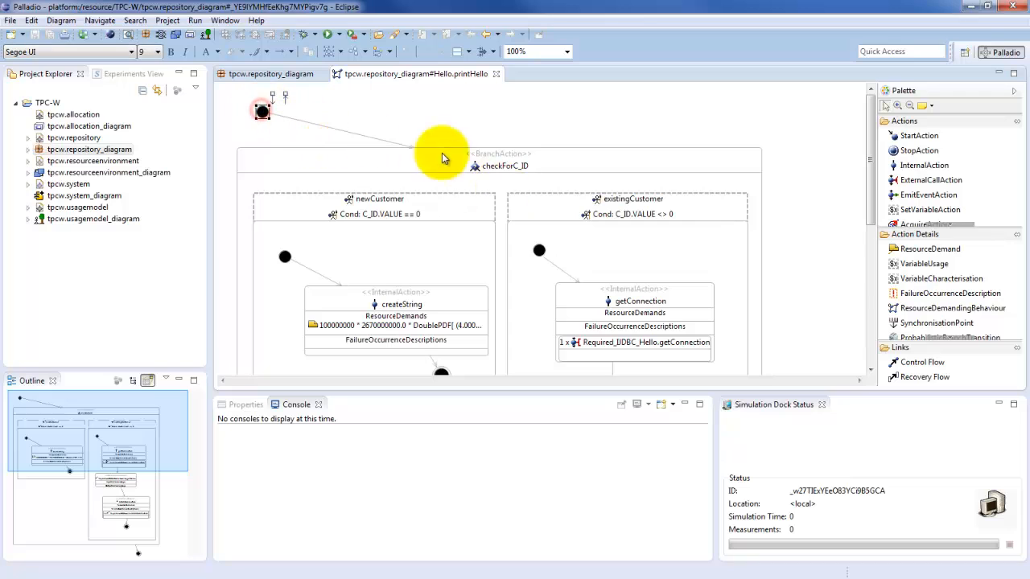
left_click(491, 158)
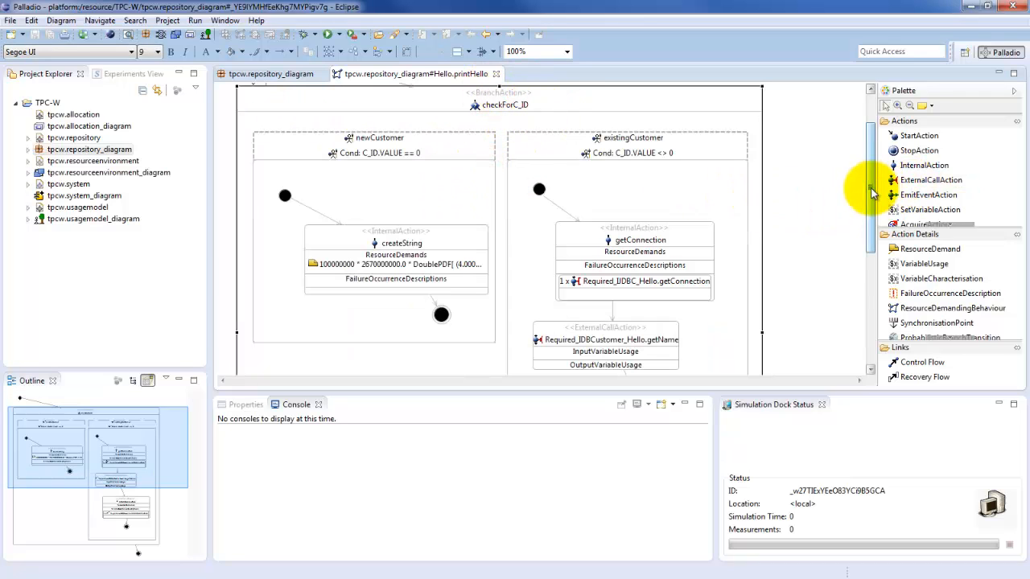
left_click_drag(870, 187, 856, 316)
left_click(685, 368)
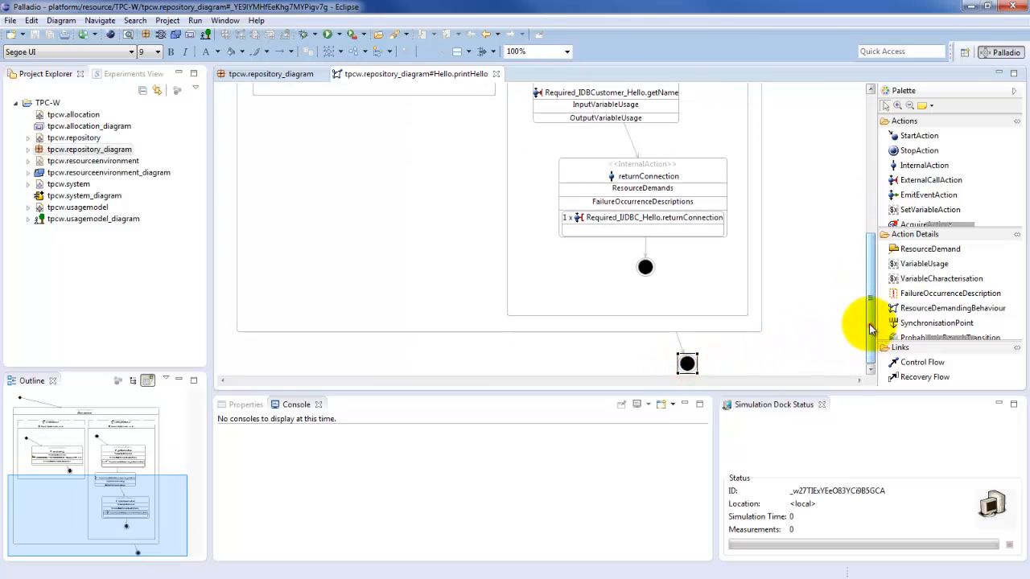
left_click_drag(869, 323, 855, 191)
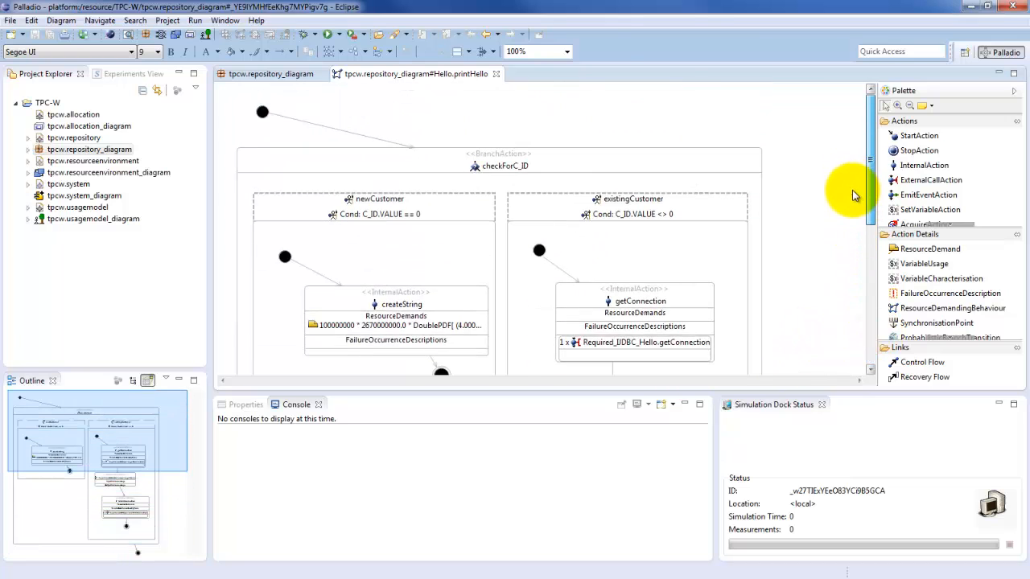
- Examine the conditions of the newCustomer and existingCustomer branches of checkForC_ID and the createString action inside newCustomer
left_click(525, 148)
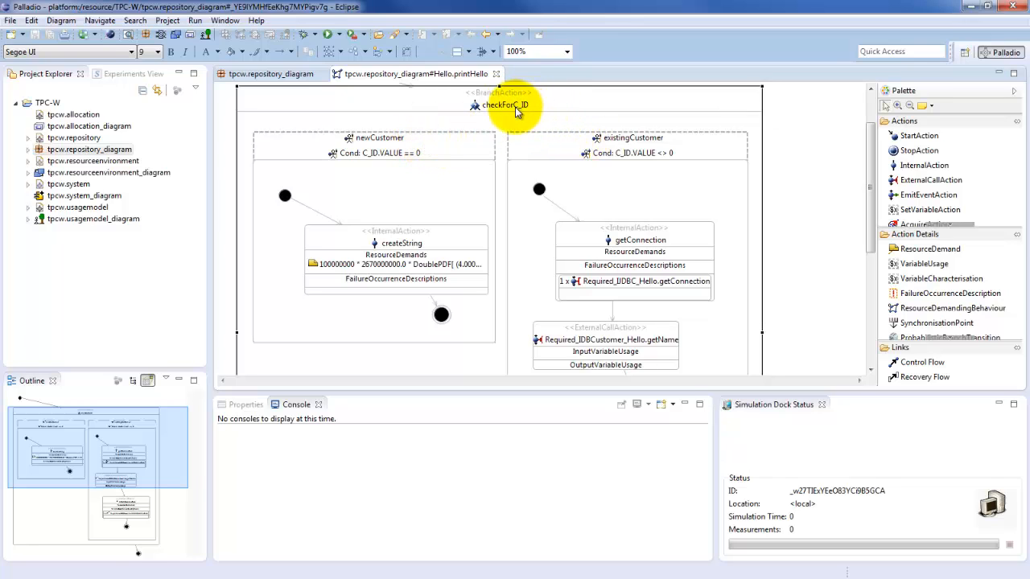
left_click(415, 155)
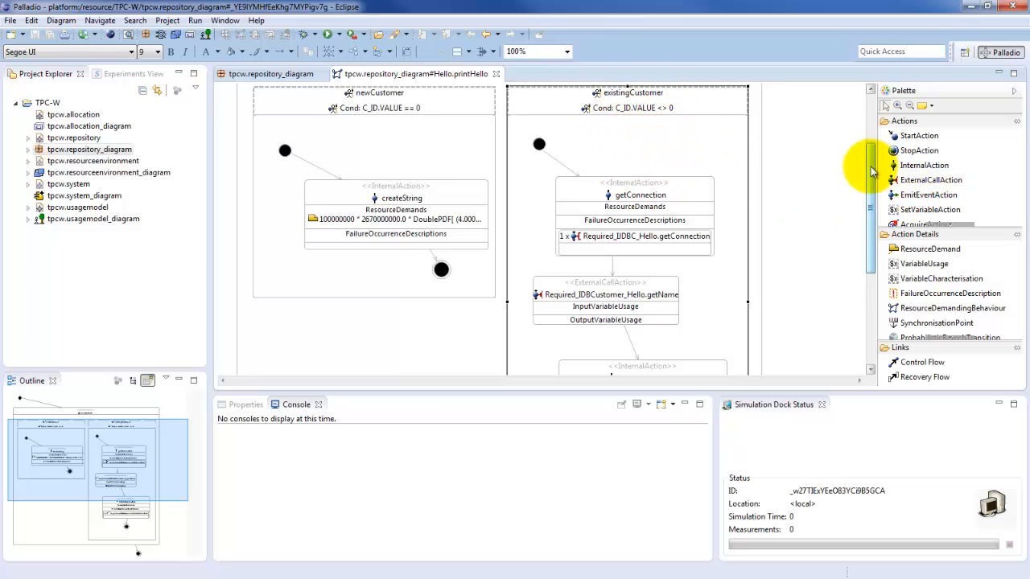
scroll(872, 161, "up", 2)
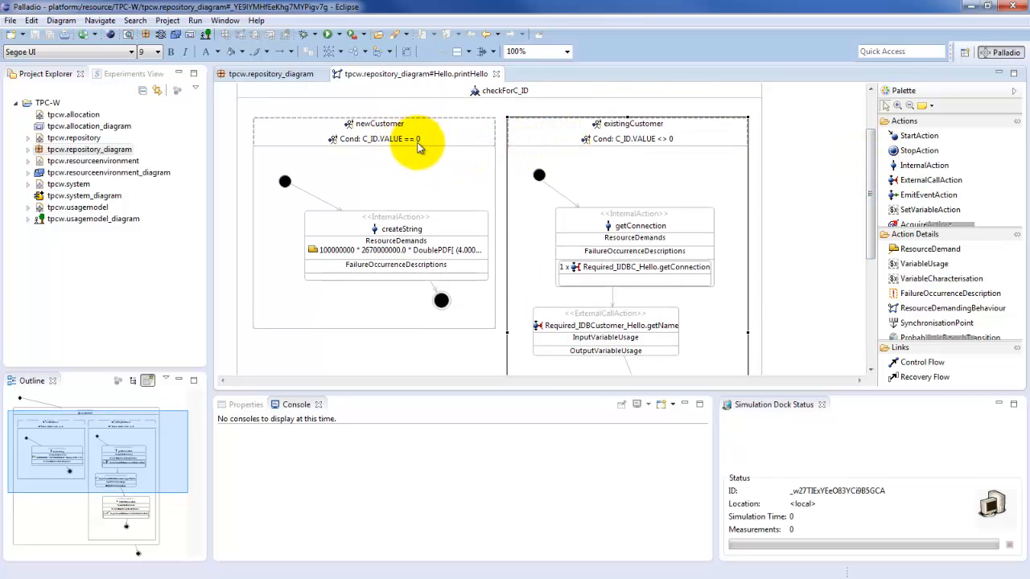
mouse_move(417, 143)
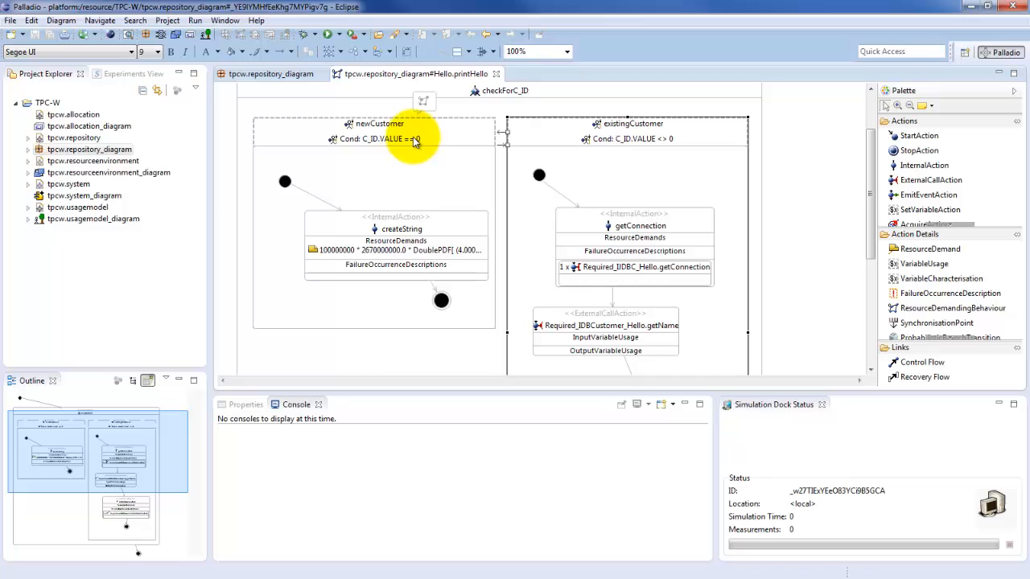
left_click(362, 126)
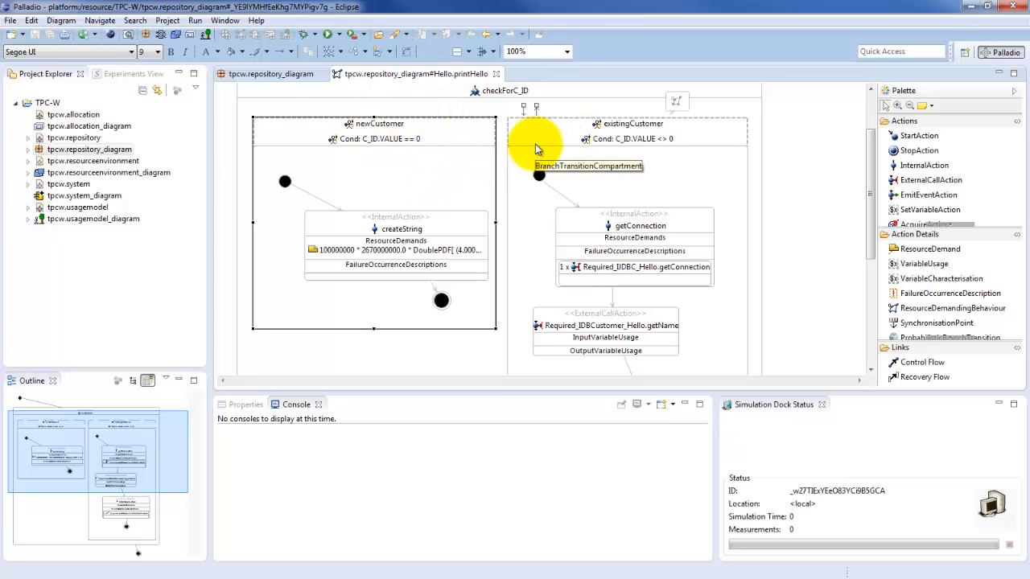
scroll(626, 128, "down", 1)
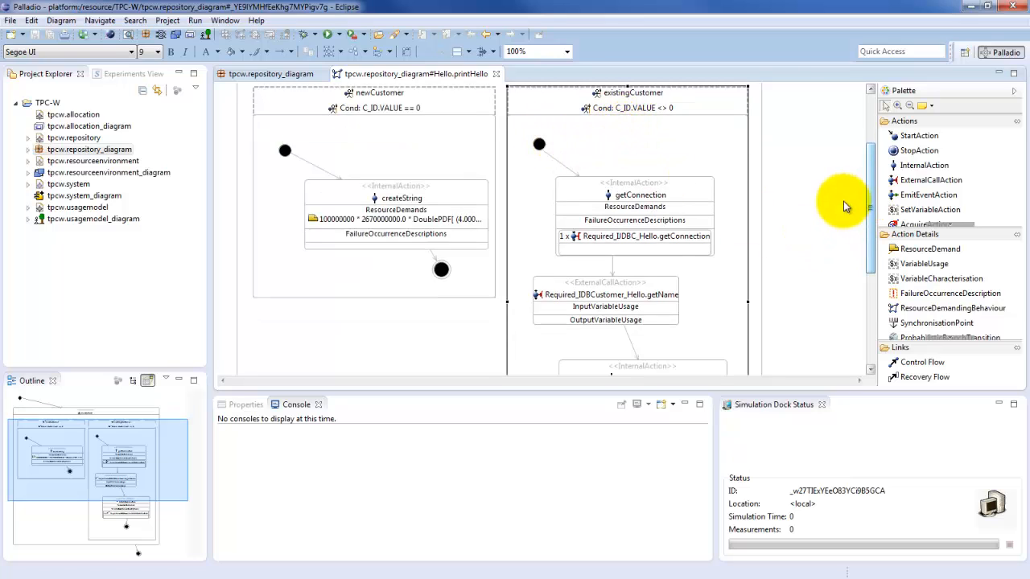
left_click(398, 234)
left_click_drag(871, 215, 869, 201)
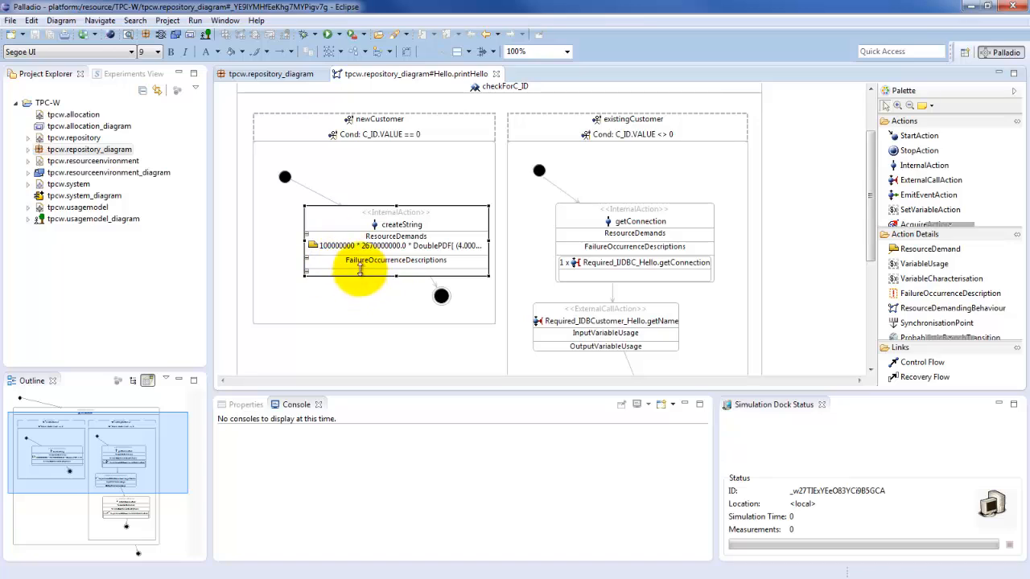
left_click(296, 179)
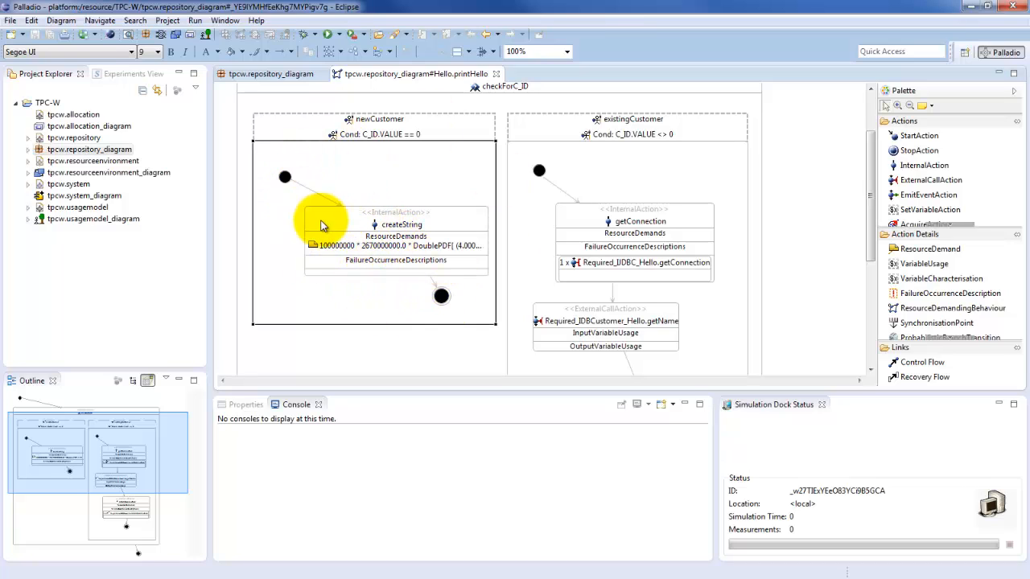
left_click(374, 204)
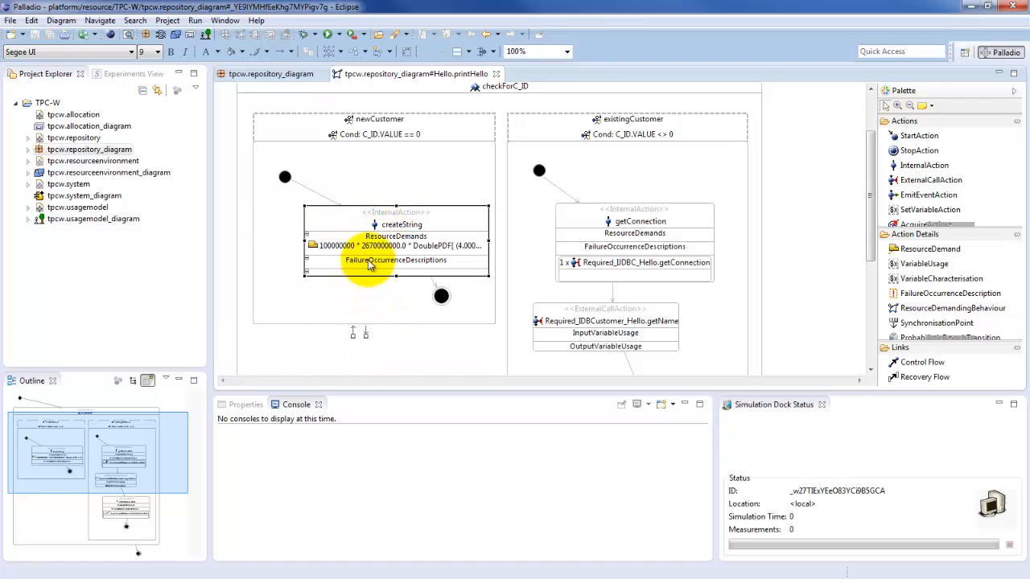
mouse_move(375, 236)
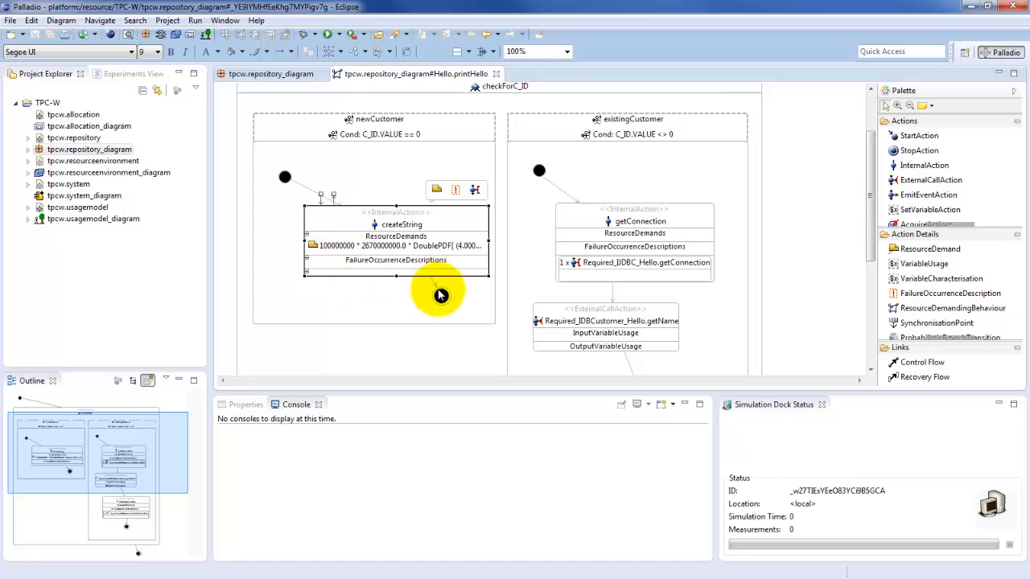
- Set the CPU resource demand of the createString internal action to 1 and save the SEFF diagram
left_click(402, 246)
left_click(408, 244)
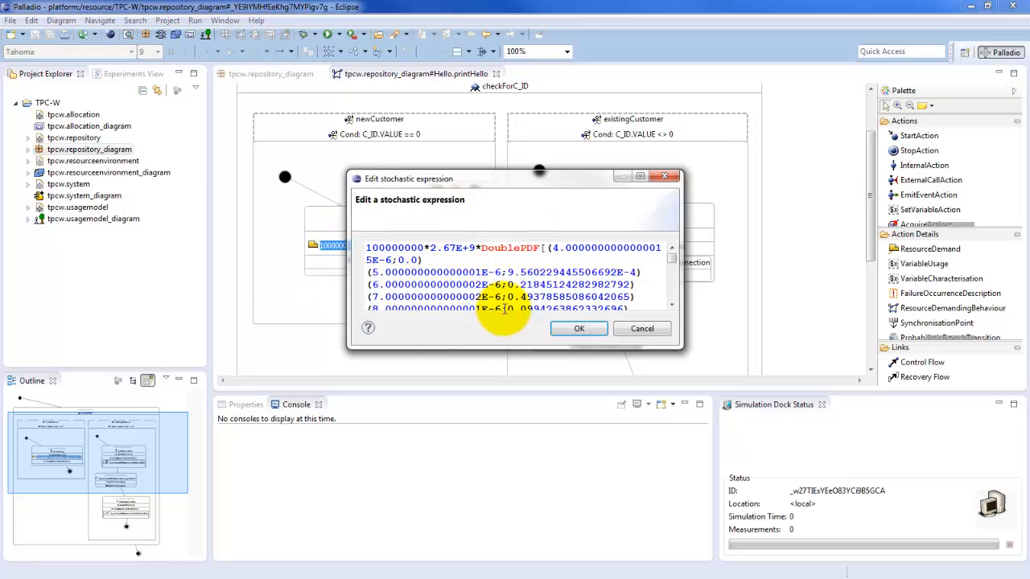
key("ctrl+a")
type("1")
left_click(594, 332)
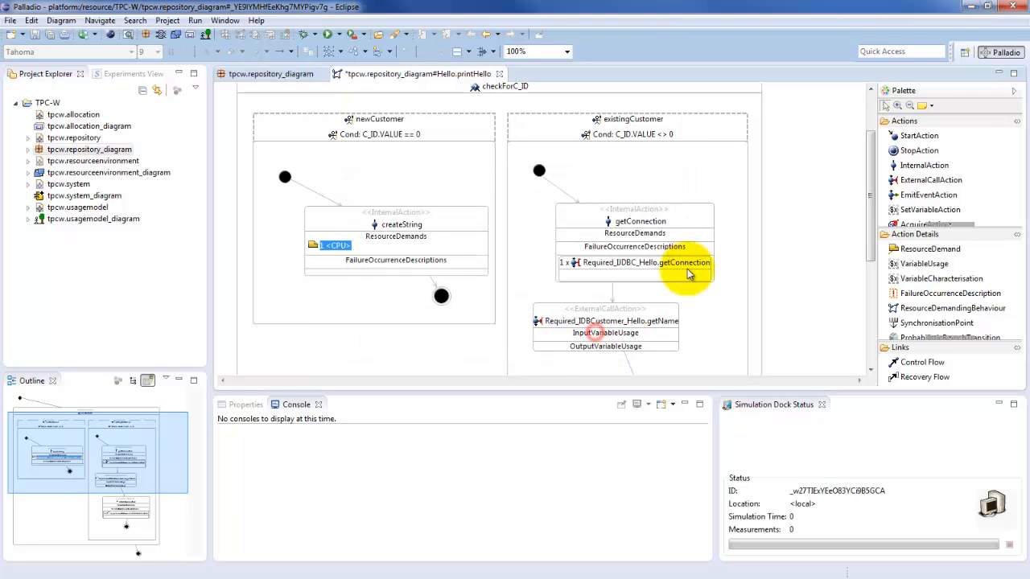
left_click(797, 221)
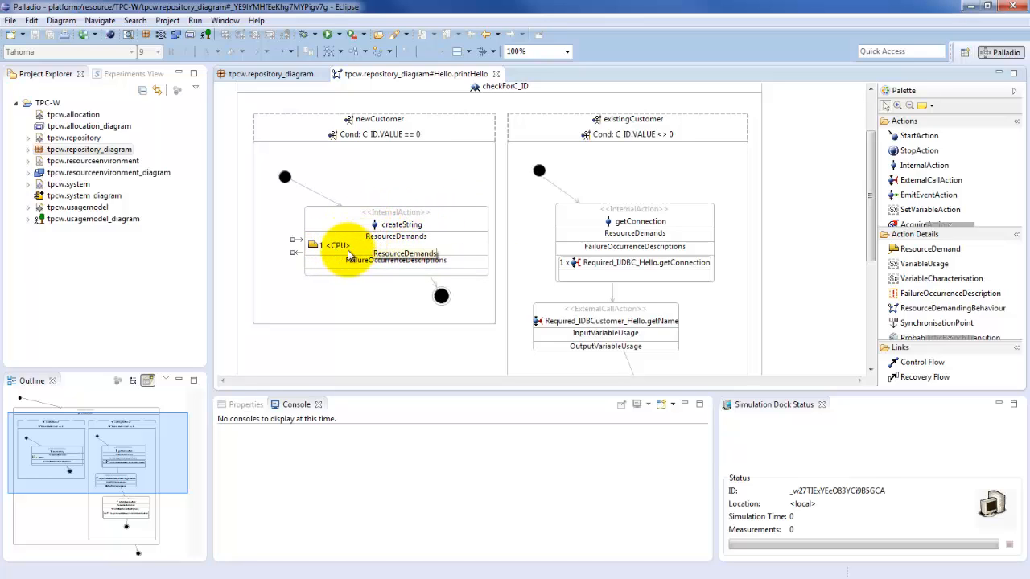
- Check the Application Server CPU's processing rate in tpcw.resourceenvironment_diagram against createString's CPU demand, and return to the printHello SEFF
mouse_move(330, 254)
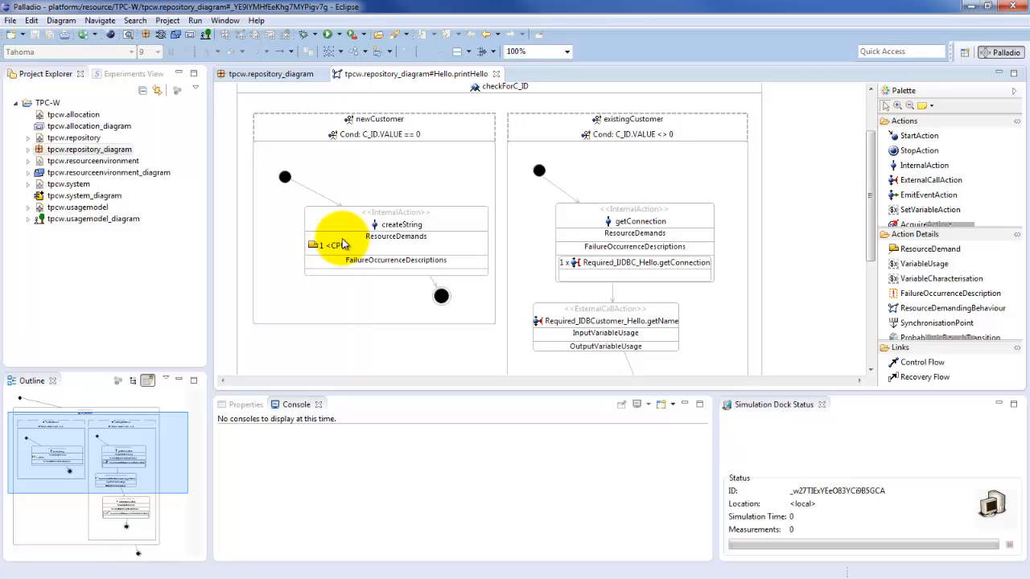
left_click(326, 250)
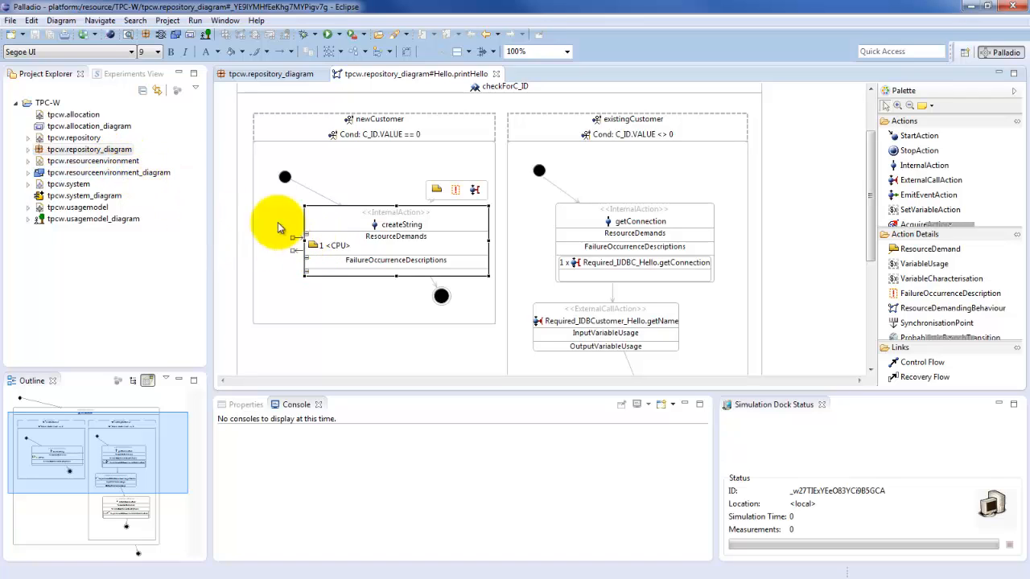
left_click(133, 177)
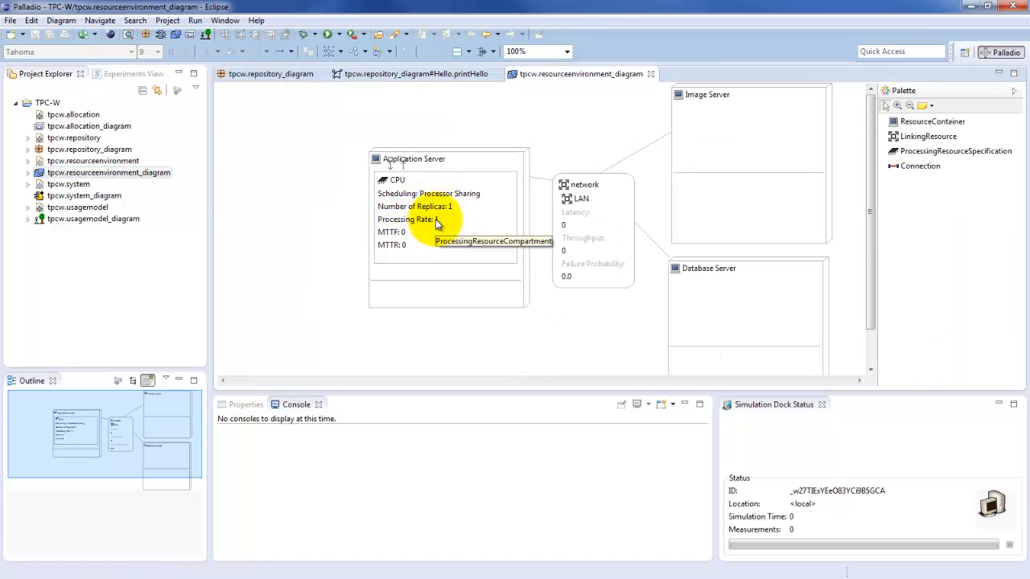
left_click(438, 222)
mouse_move(438, 225)
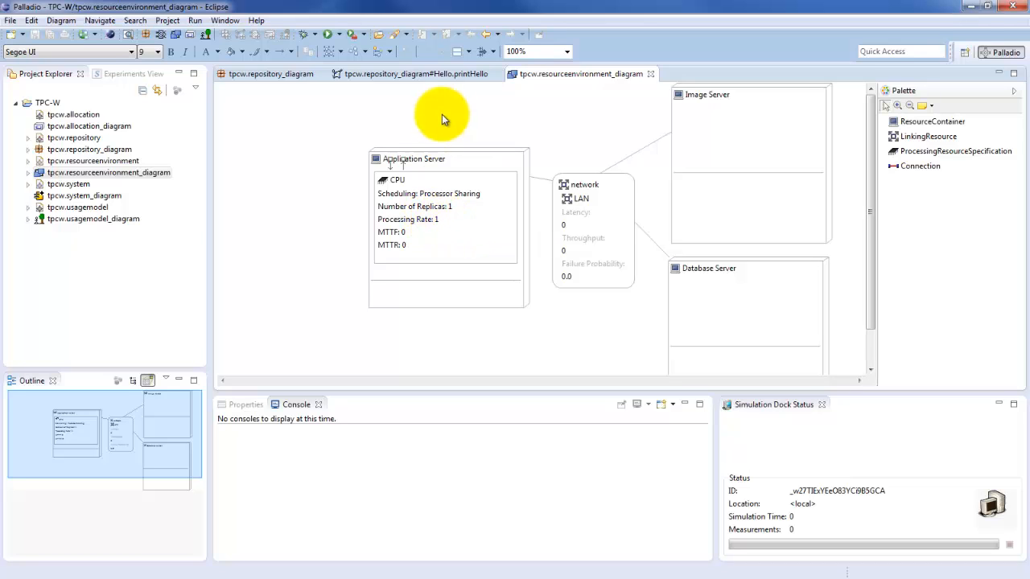
left_click(445, 75)
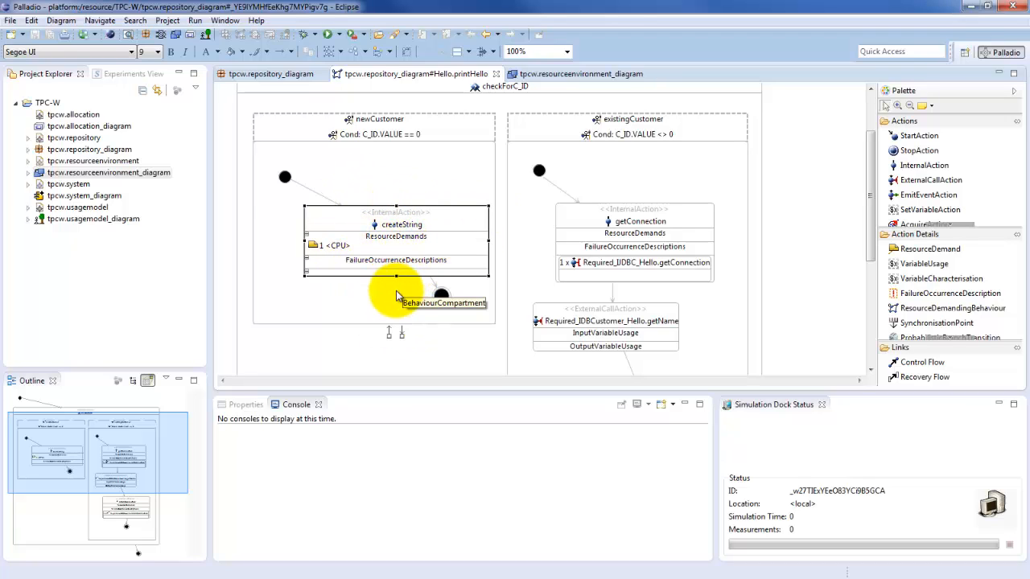
- Review the stochastic expression of createString's CPU resource demand and close the expression editor
left_click(333, 246)
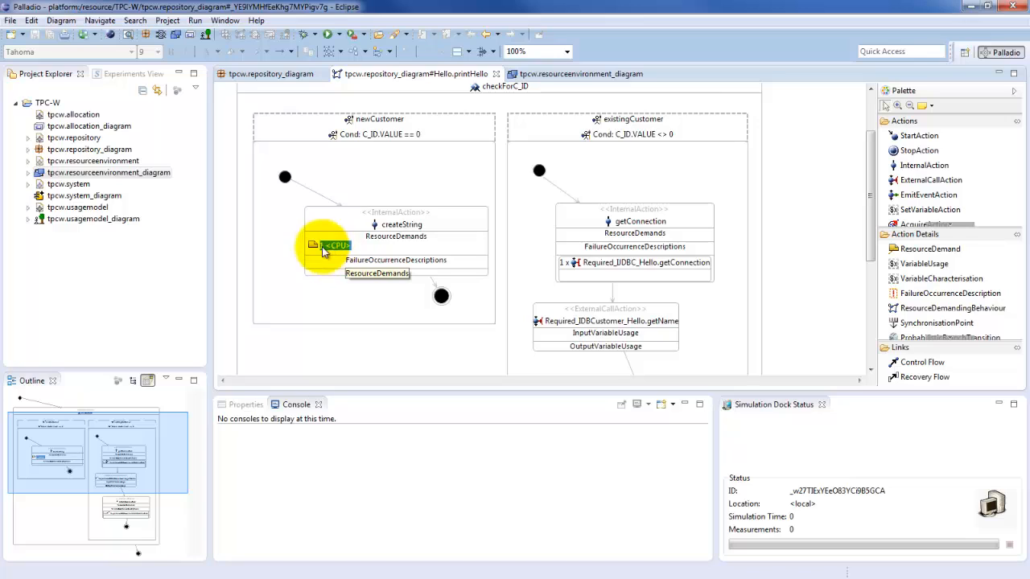
left_click(318, 255)
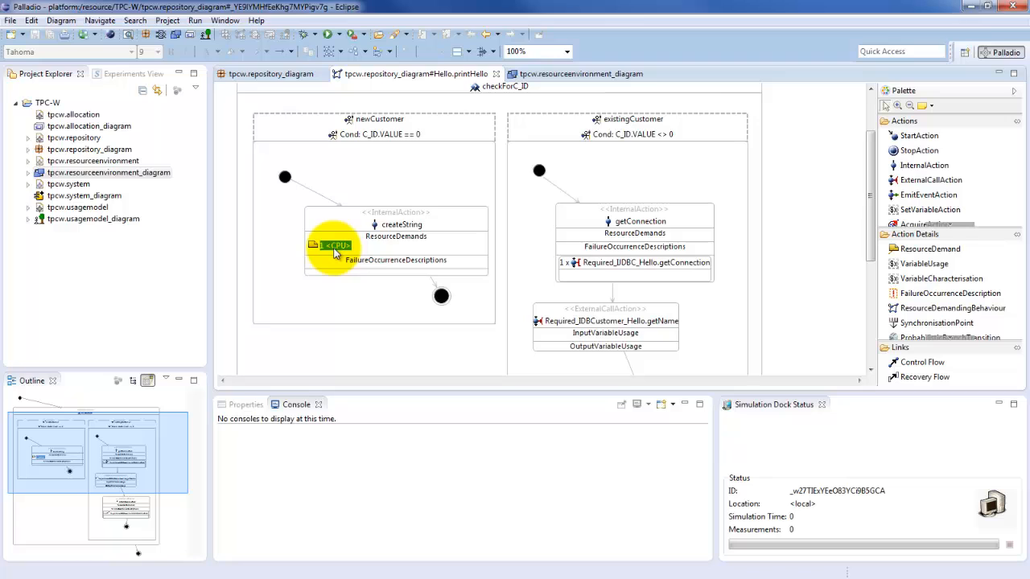
double_click(335, 248)
double_click(411, 251)
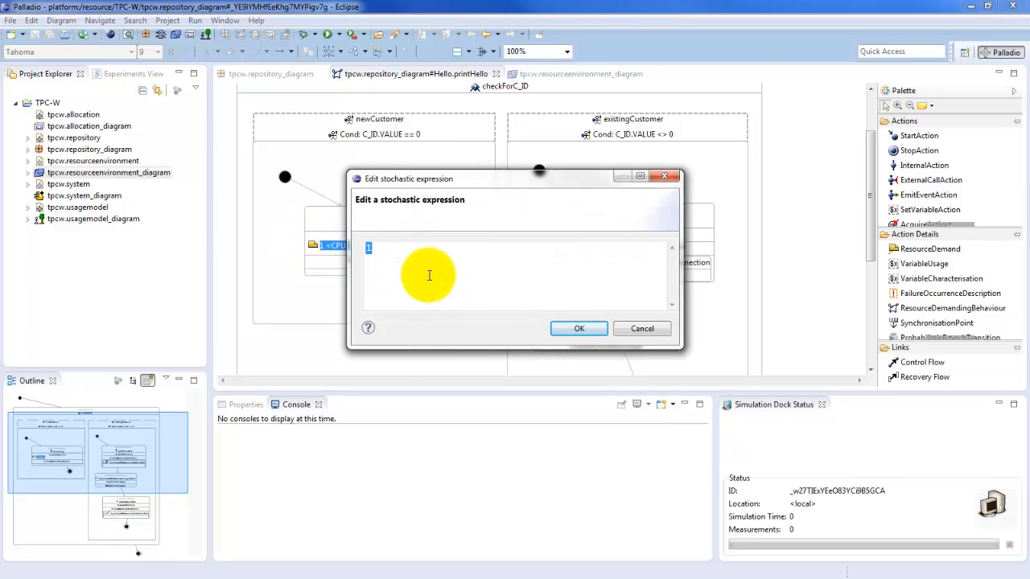
left_click(573, 328)
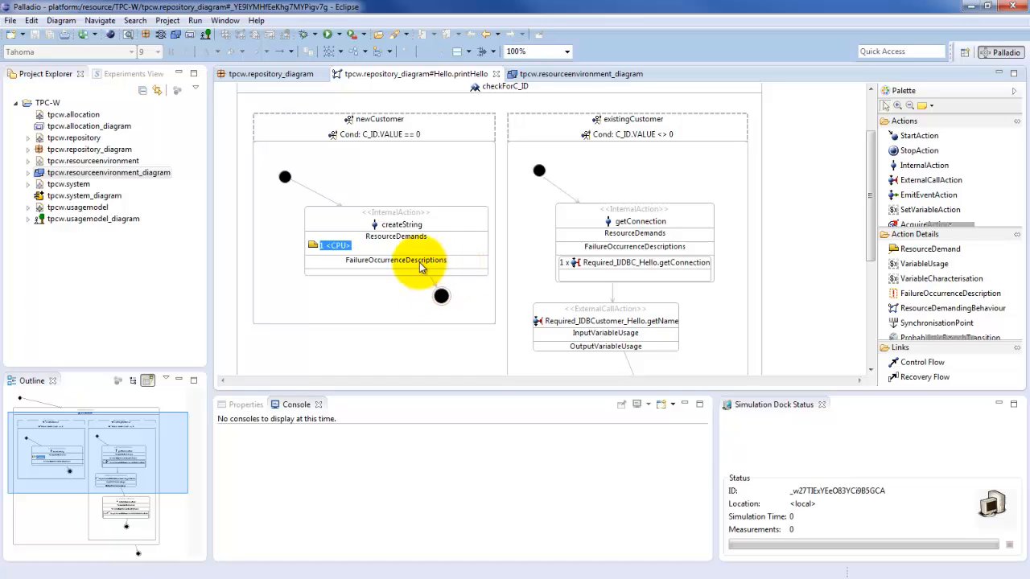
mouse_move(383, 278)
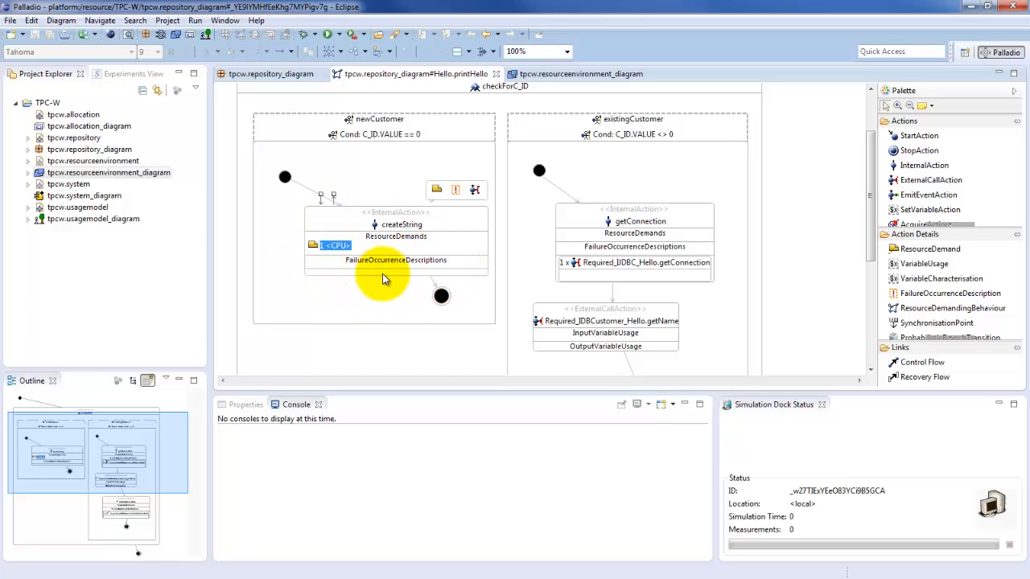